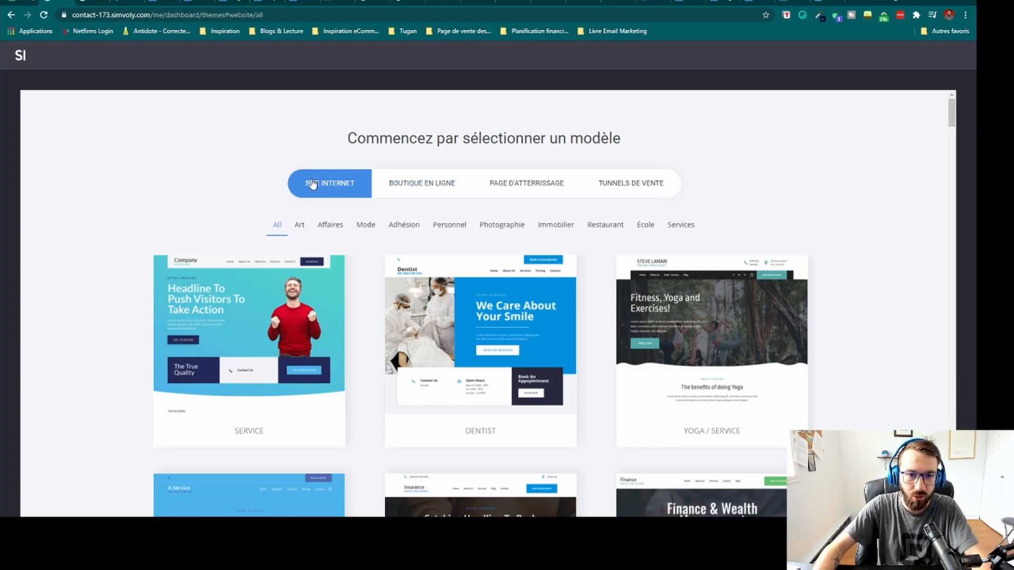
Step: Look through the online store, landing page and sales funnel template collections
{"action": "left_click", "coordinate": [417, 186]}
{"action": "left_click", "coordinate": [541, 185]}
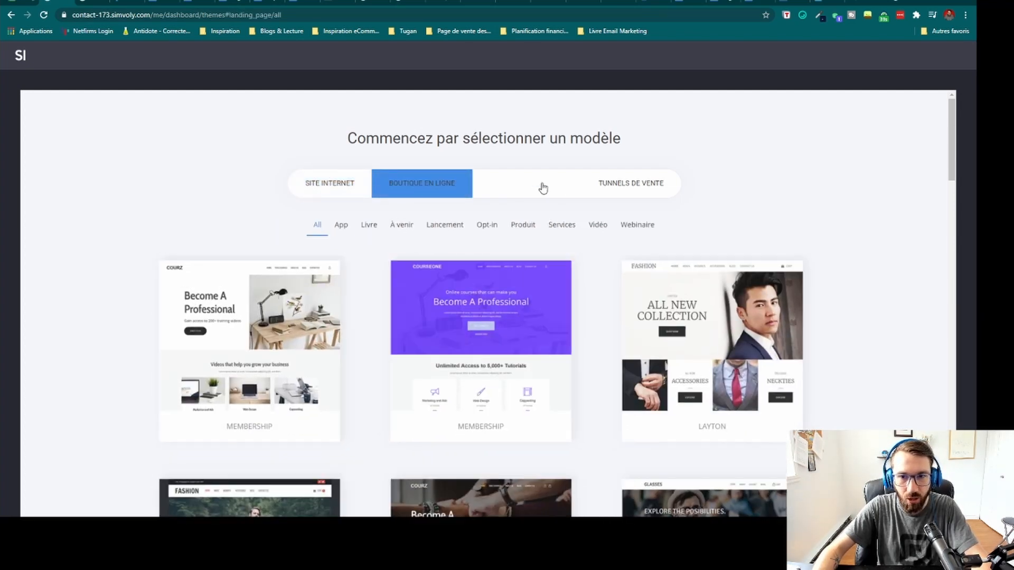
{"action": "left_click", "coordinate": [615, 189]}
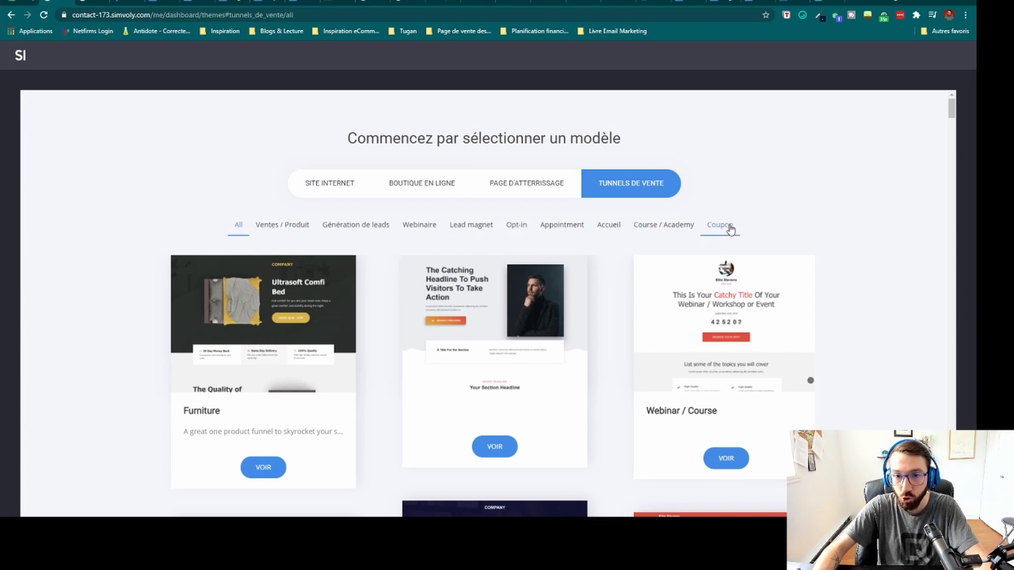
Step: Browse the website templates by category, including Art, Affaires, Mode, Adhésion, Personnel, Photographie and Immobilier
{"action": "left_click", "coordinate": [340, 191]}
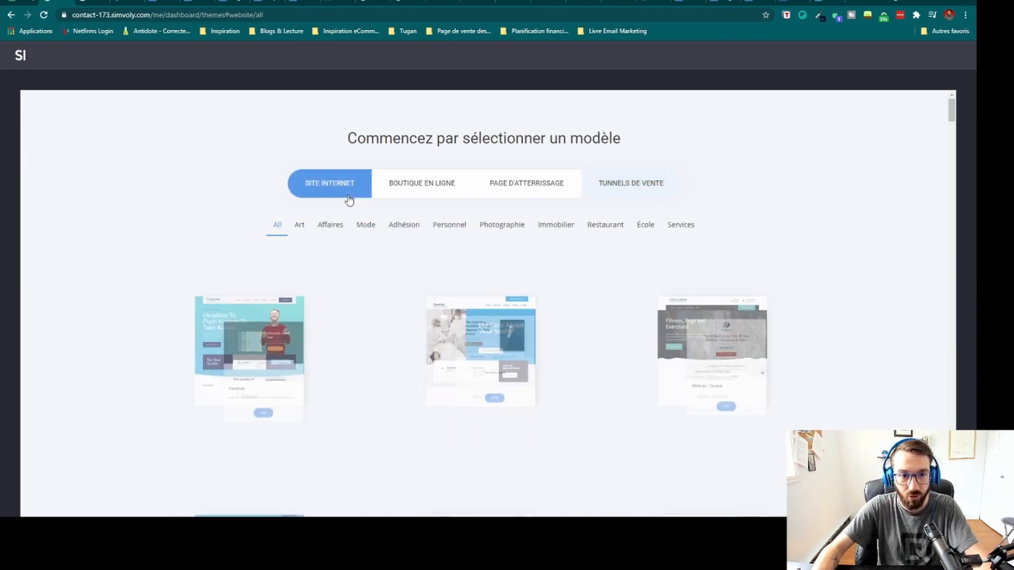
{"action": "left_click", "coordinate": [299, 226]}
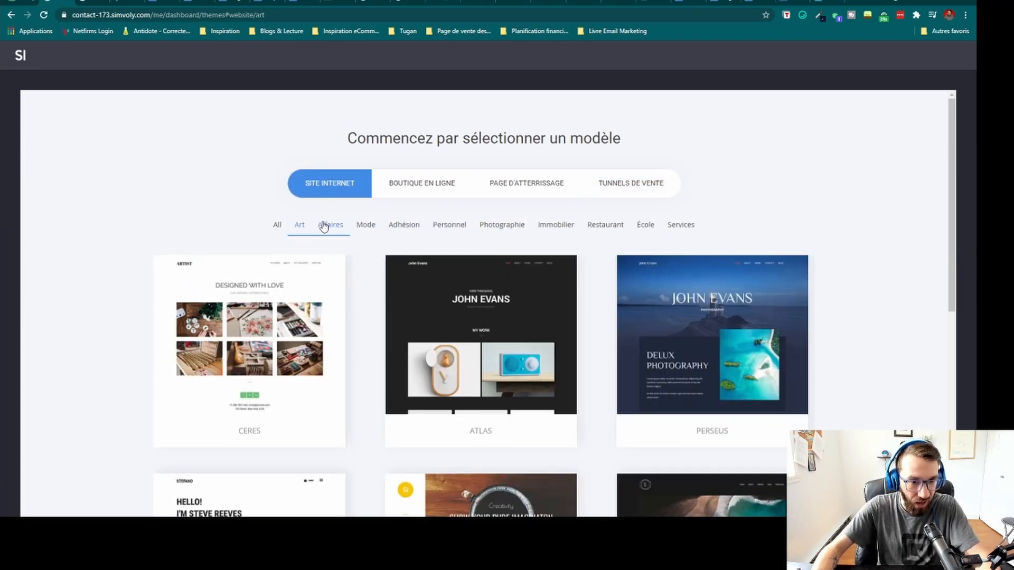
{"action": "left_click", "coordinate": [323, 226]}
{"action": "left_click", "coordinate": [364, 226]}
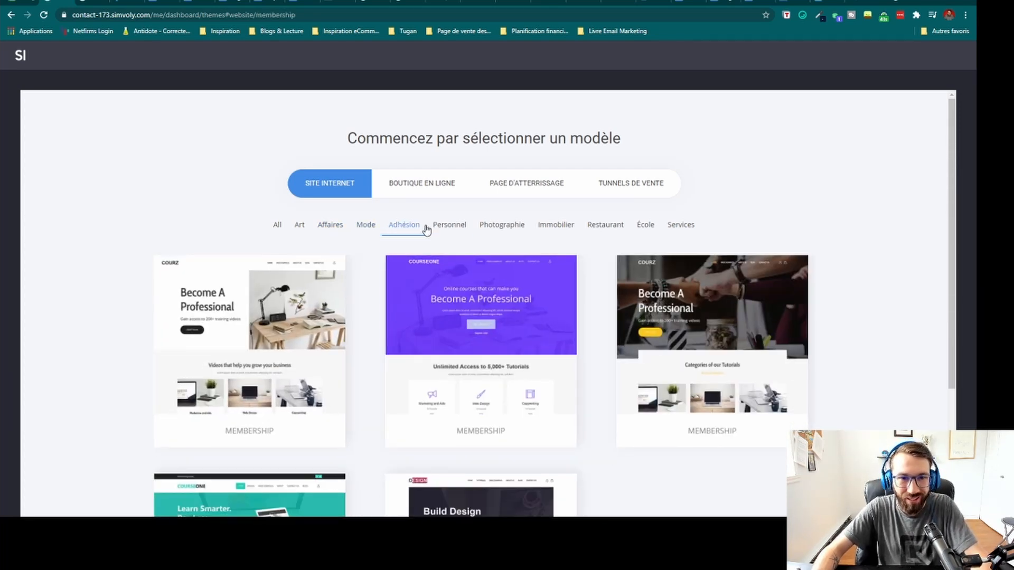
{"action": "left_click", "coordinate": [452, 227]}
{"action": "left_click", "coordinate": [491, 226]}
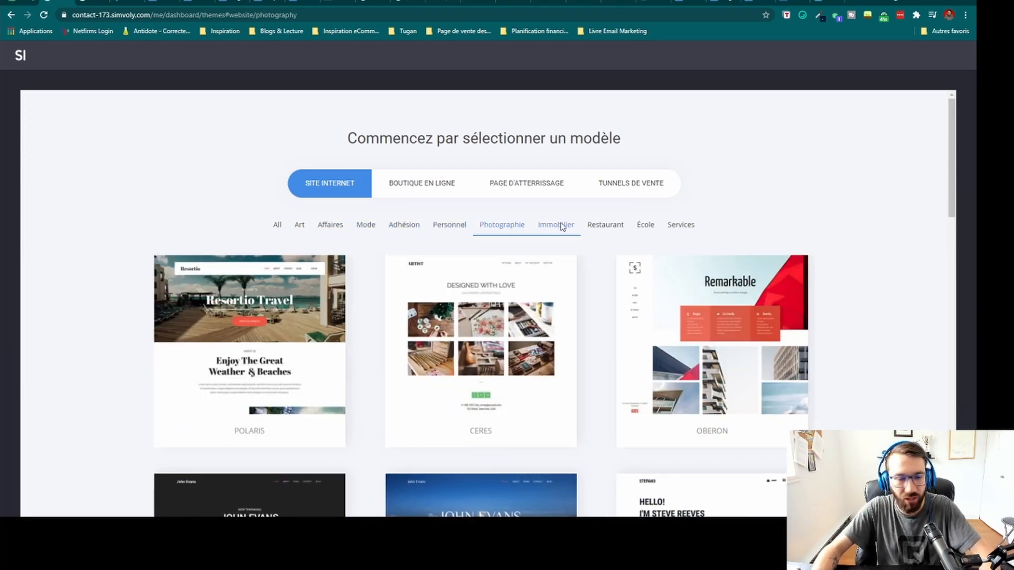
{"action": "left_click", "coordinate": [557, 226]}
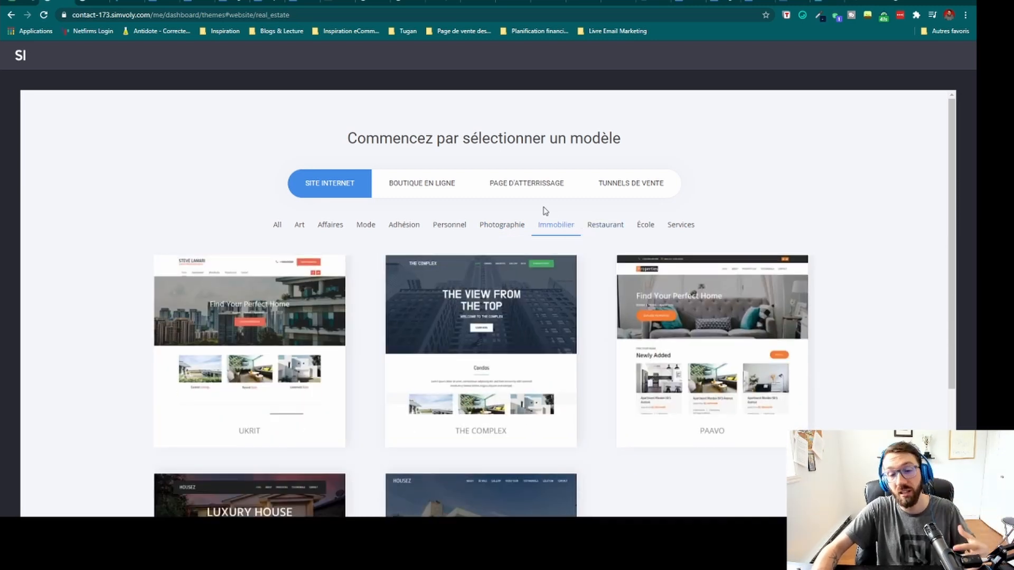
{"action": "left_click", "coordinate": [515, 231]}
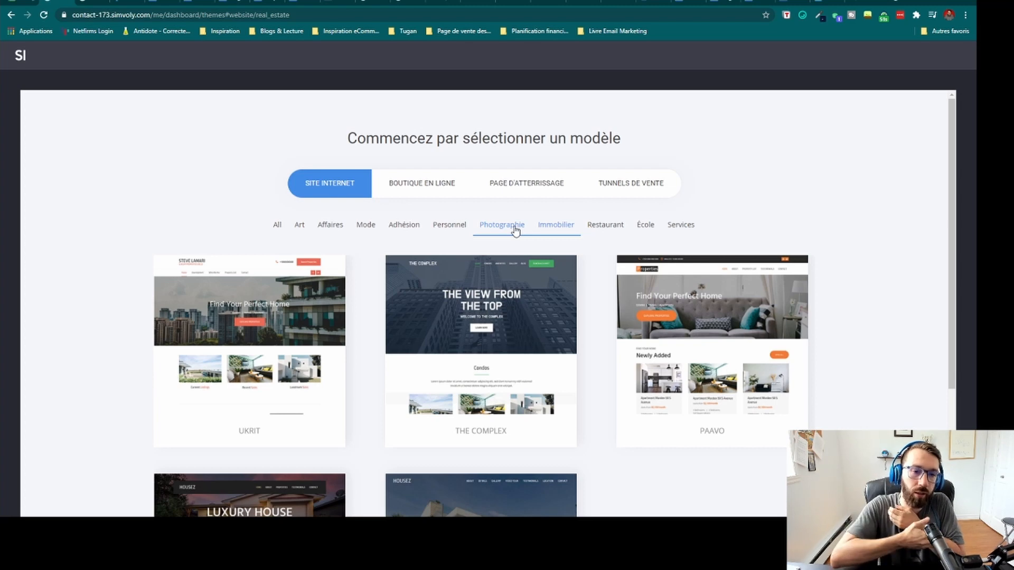
Step: Browse the online store templates by category, including Affaires, Mode, Adhésion and Restaurant
{"action": "left_click", "coordinate": [445, 189]}
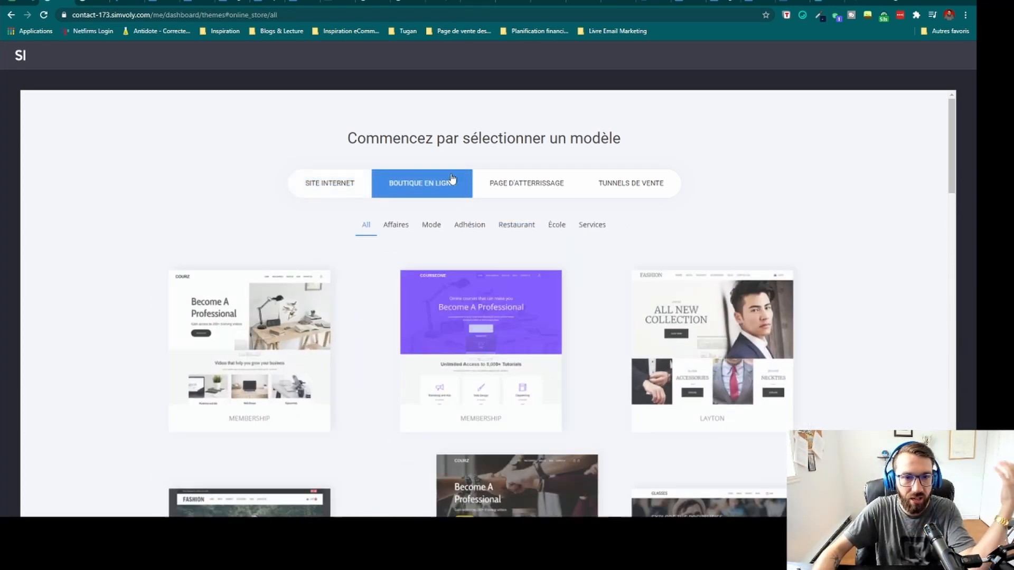
{"action": "left_click", "coordinate": [396, 226]}
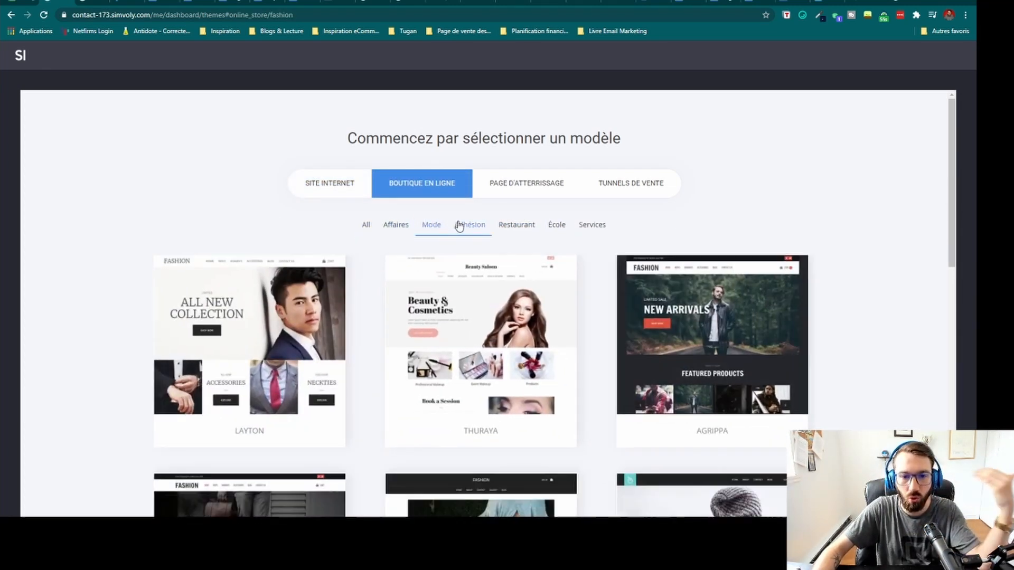
{"action": "left_click", "coordinate": [467, 224]}
{"action": "left_click", "coordinate": [512, 228]}
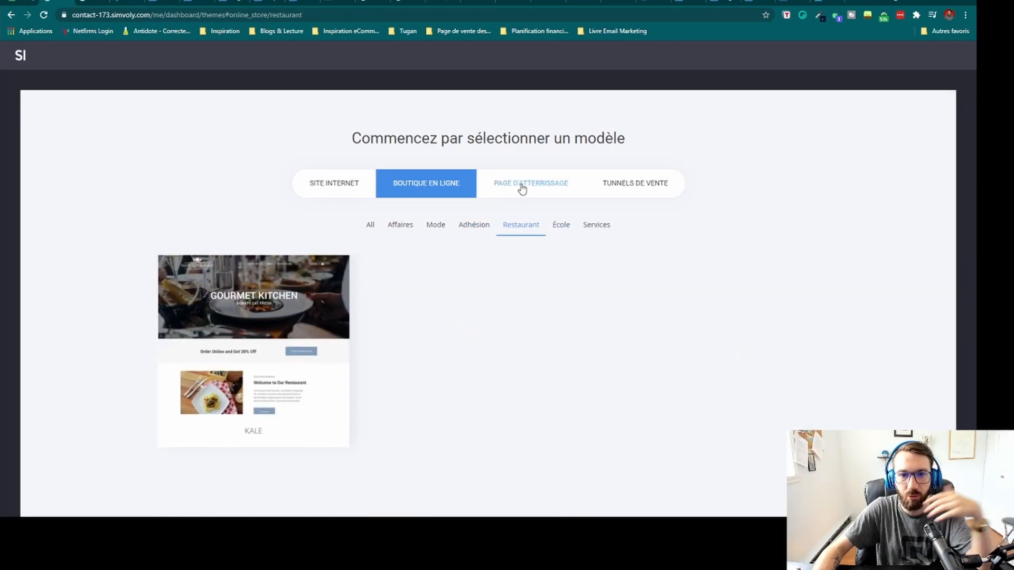
Step: Browse the landing page templates by category, from App and Livre to Opt-in and Services, and show the sales funnel templates
{"action": "left_click", "coordinate": [521, 186]}
{"action": "left_click", "coordinate": [339, 227]}
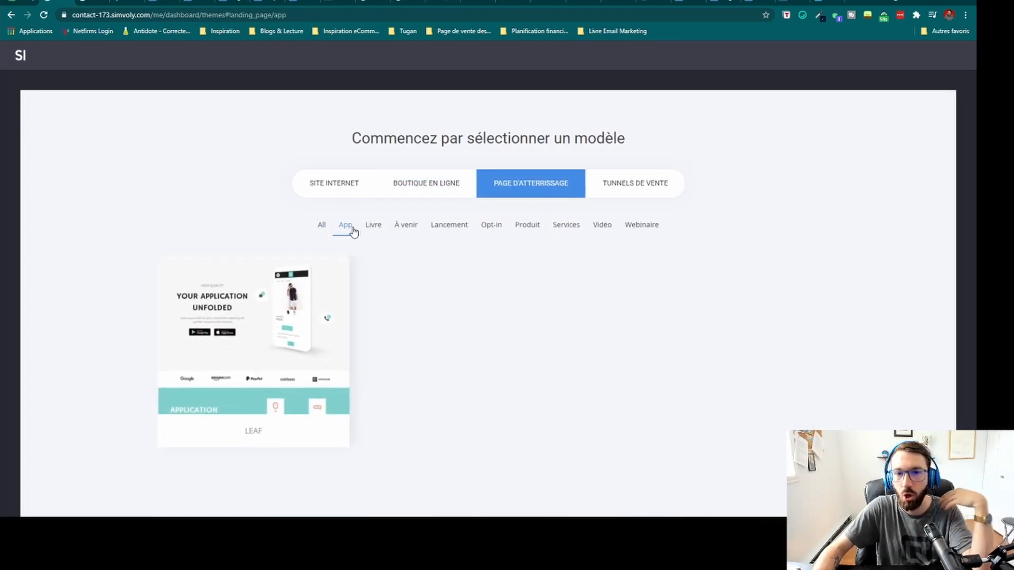
{"action": "left_click", "coordinate": [367, 227]}
{"action": "left_click", "coordinate": [407, 228]}
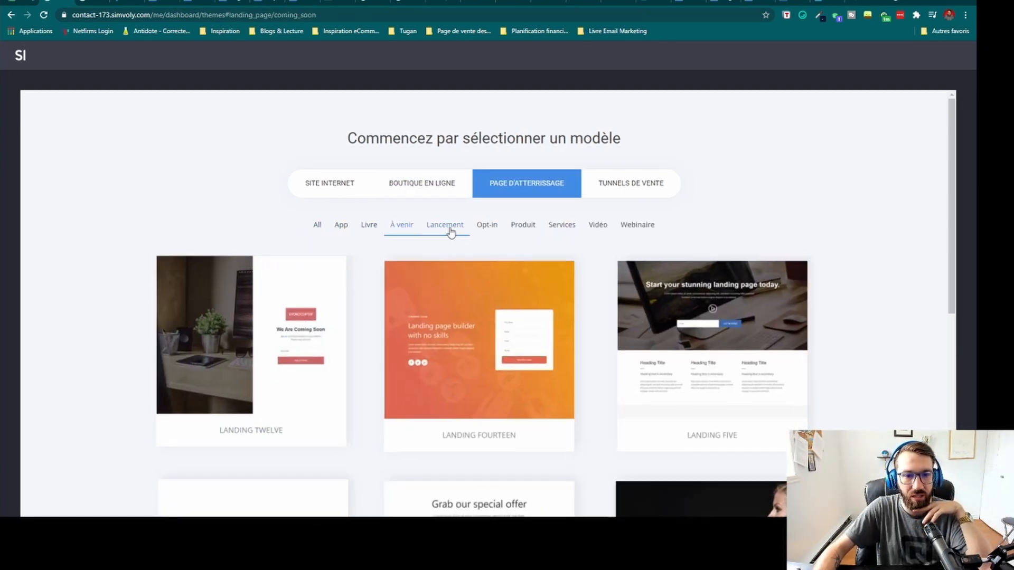
{"action": "left_click", "coordinate": [450, 228]}
{"action": "left_click", "coordinate": [489, 227]}
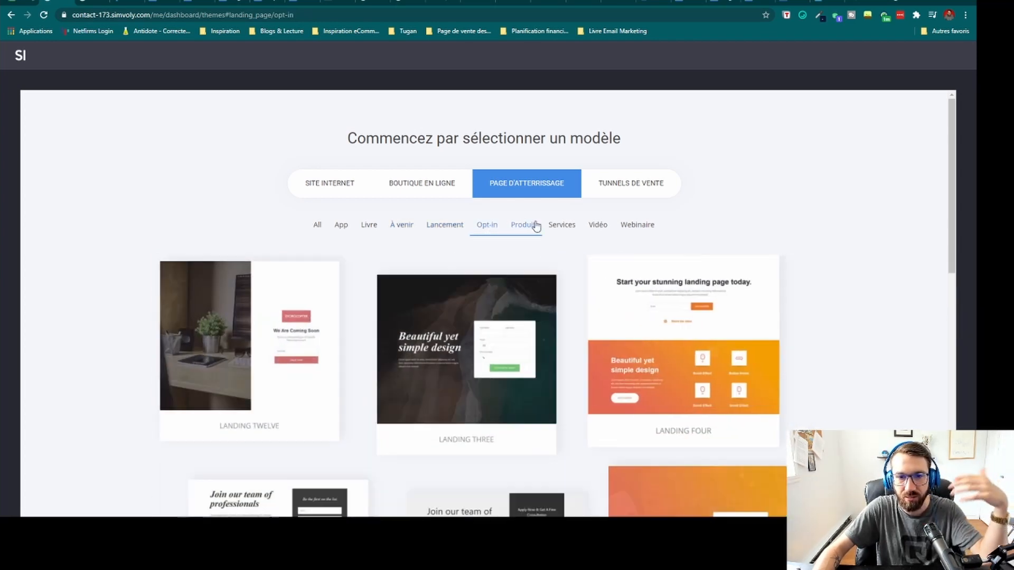
{"action": "left_click", "coordinate": [556, 225]}
{"action": "left_click", "coordinate": [611, 189]}
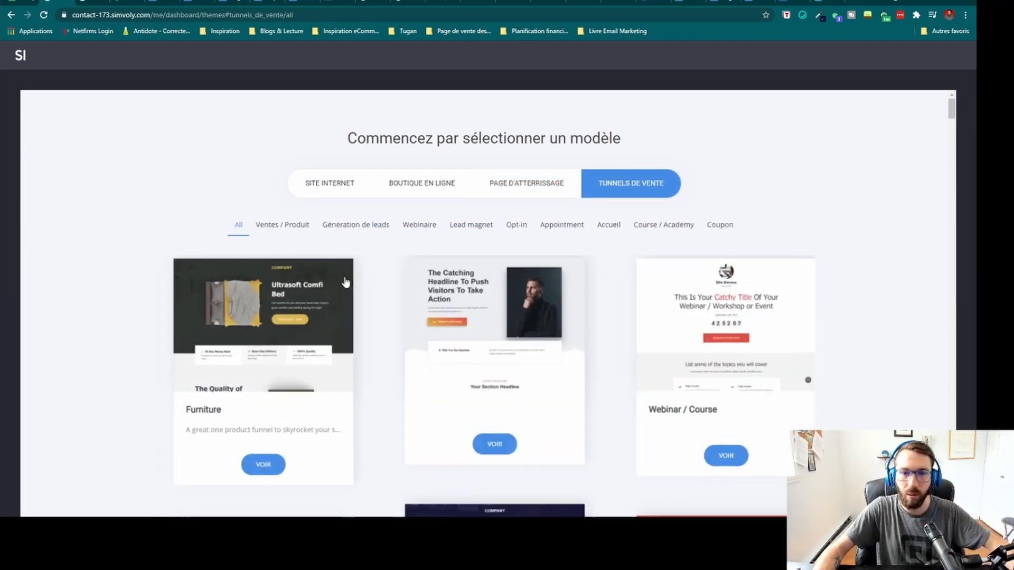
Step: Return to the website templates and look over the designs offered across all categories
{"action": "left_click", "coordinate": [332, 184]}
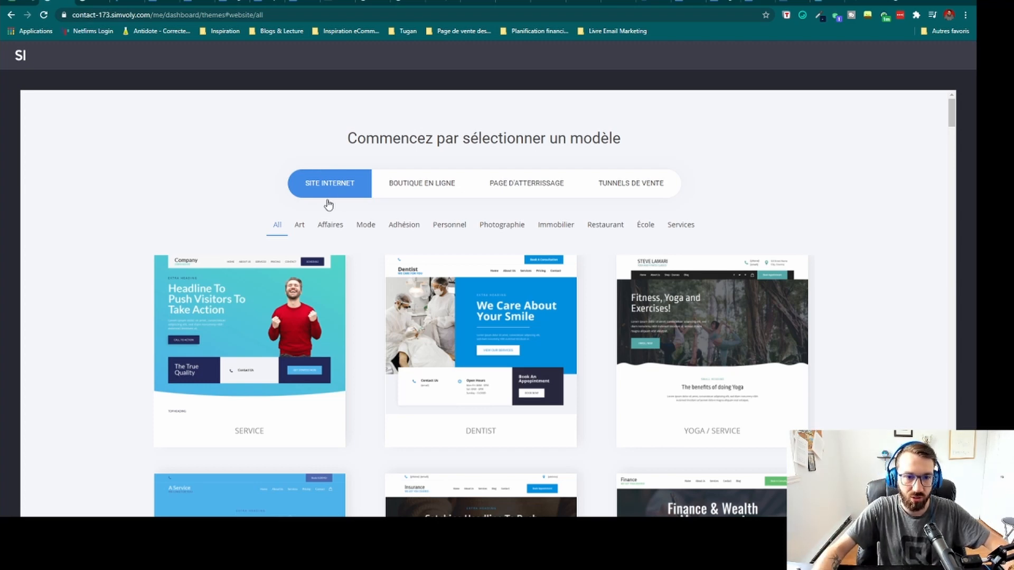
{"action": "scroll", "coordinate": [282, 231], "scroll_direction": "down", "scroll_amount": 10}
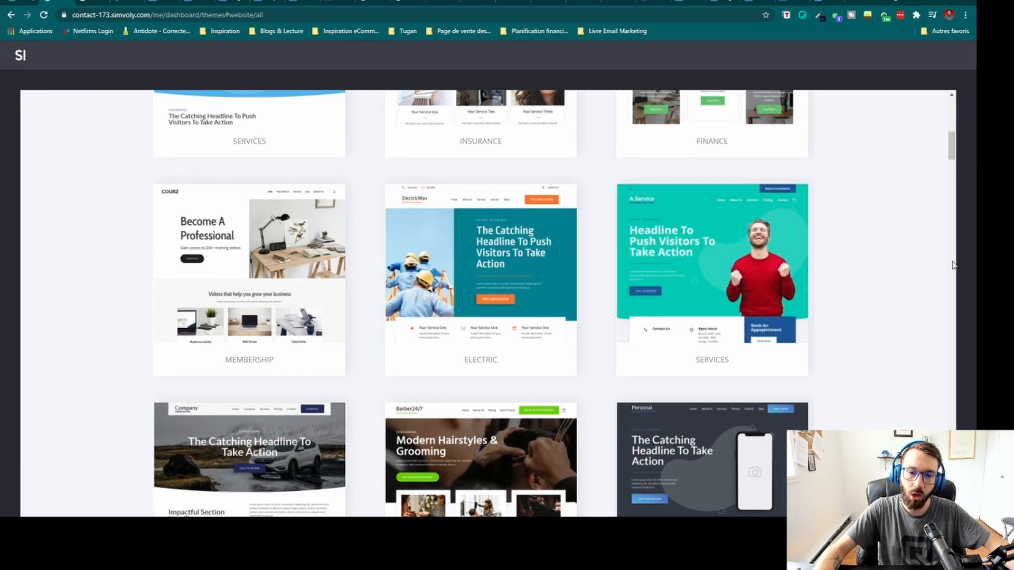
{"action": "scroll", "coordinate": [935, 262], "scroll_direction": "down", "scroll_amount": 6}
{"action": "scroll", "coordinate": [932, 260], "scroll_direction": "up", "scroll_amount": 8}
{"action": "scroll", "coordinate": [932, 262], "scroll_direction": "up", "scroll_amount": 7}
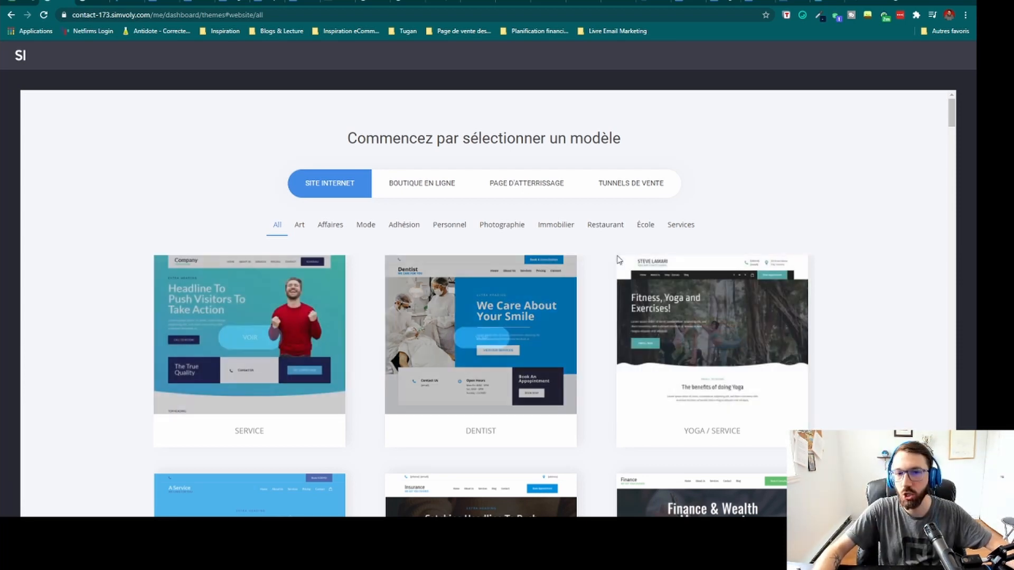
{"action": "scroll", "coordinate": [617, 259], "scroll_direction": "down", "scroll_amount": 5}
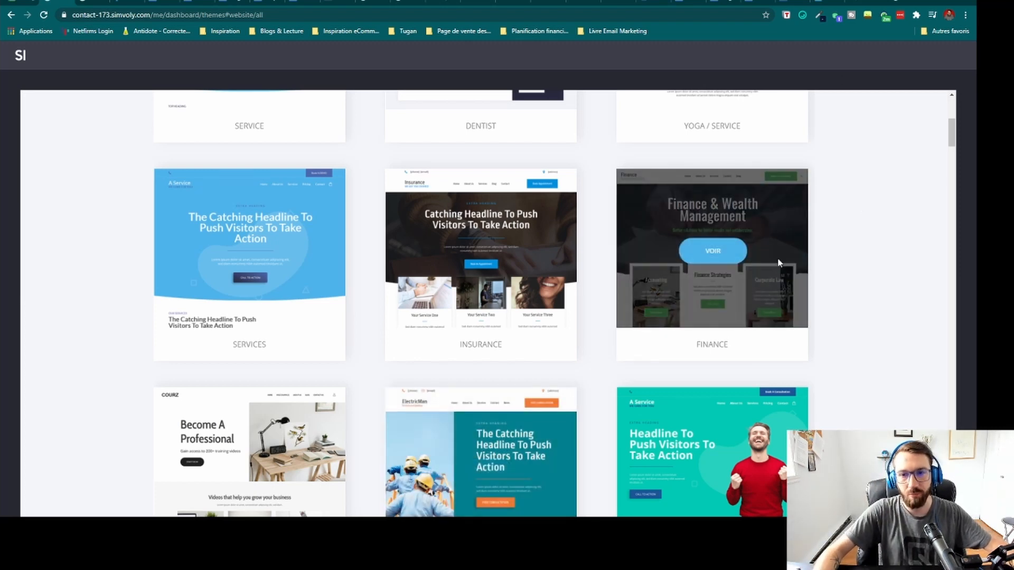
{"action": "mouse_move", "coordinate": [766, 232]}
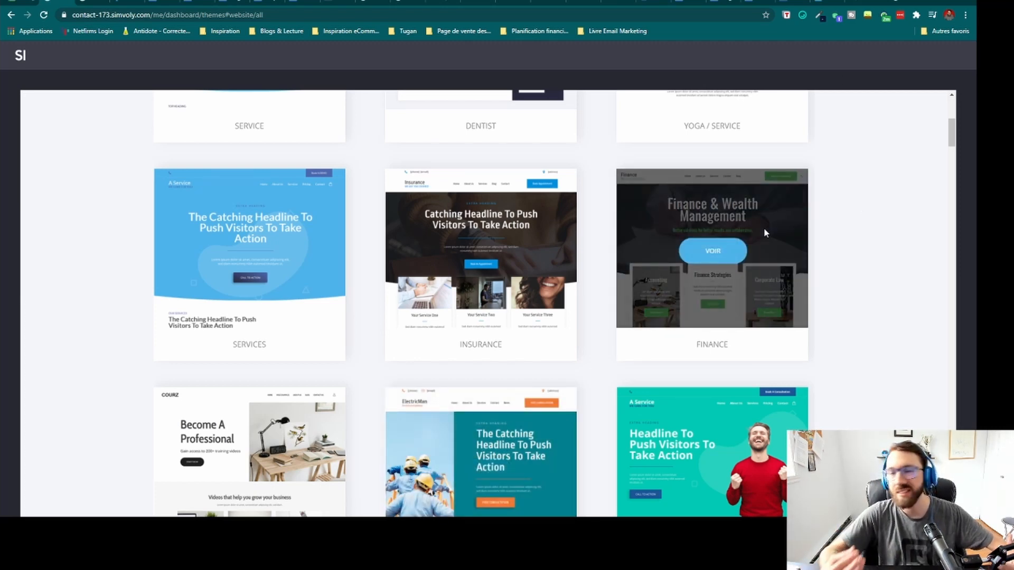
{"action": "scroll", "coordinate": [913, 283], "scroll_direction": "down", "scroll_amount": 2}
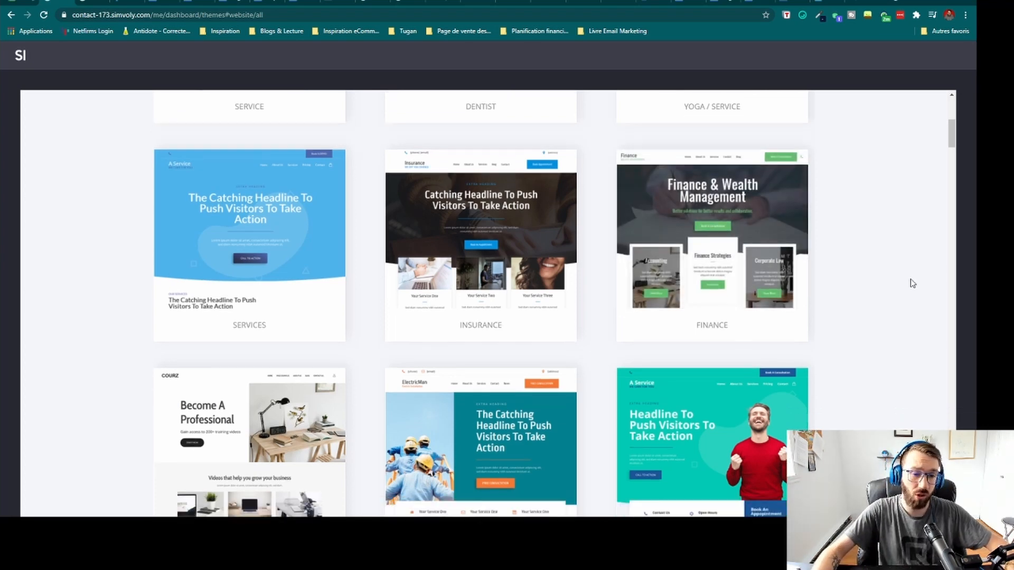
{"action": "scroll", "coordinate": [913, 283], "scroll_direction": "down", "scroll_amount": 4}
{"action": "scroll", "coordinate": [914, 279], "scroll_direction": "down", "scroll_amount": 6}
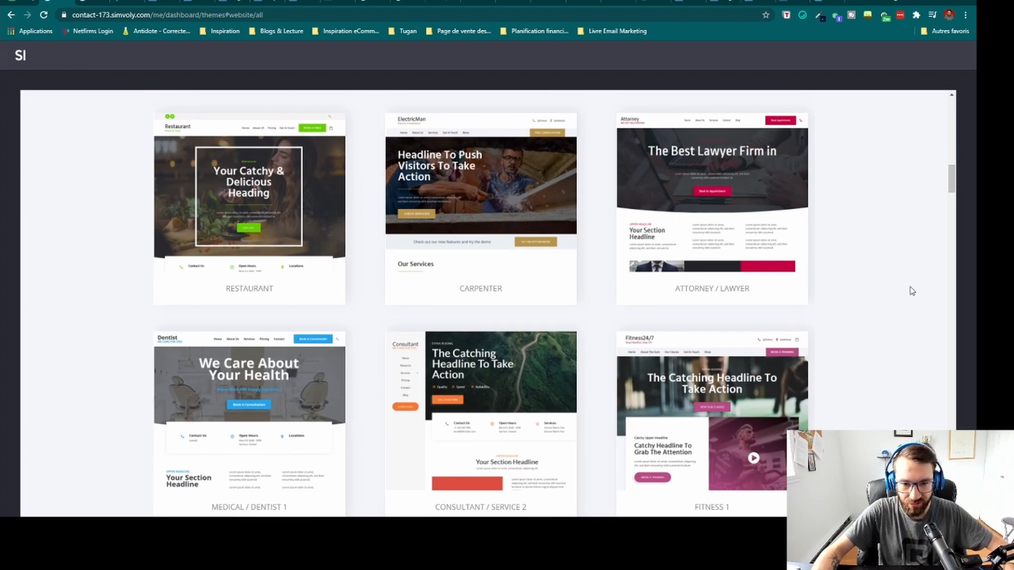
{"action": "scroll", "coordinate": [909, 304], "scroll_direction": "down", "scroll_amount": 4}
{"action": "scroll", "coordinate": [904, 369], "scroll_direction": "up", "scroll_amount": 15}
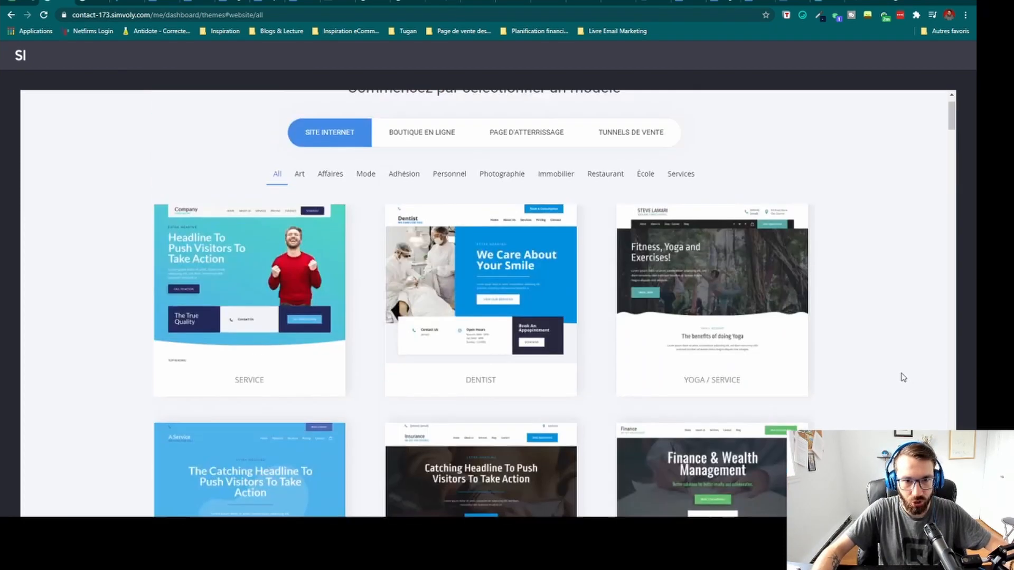
Step: Find the Consultant / Service website template, open its preview and review the whole page in desktop view
{"action": "scroll", "coordinate": [901, 306], "scroll_direction": "down", "scroll_amount": 10}
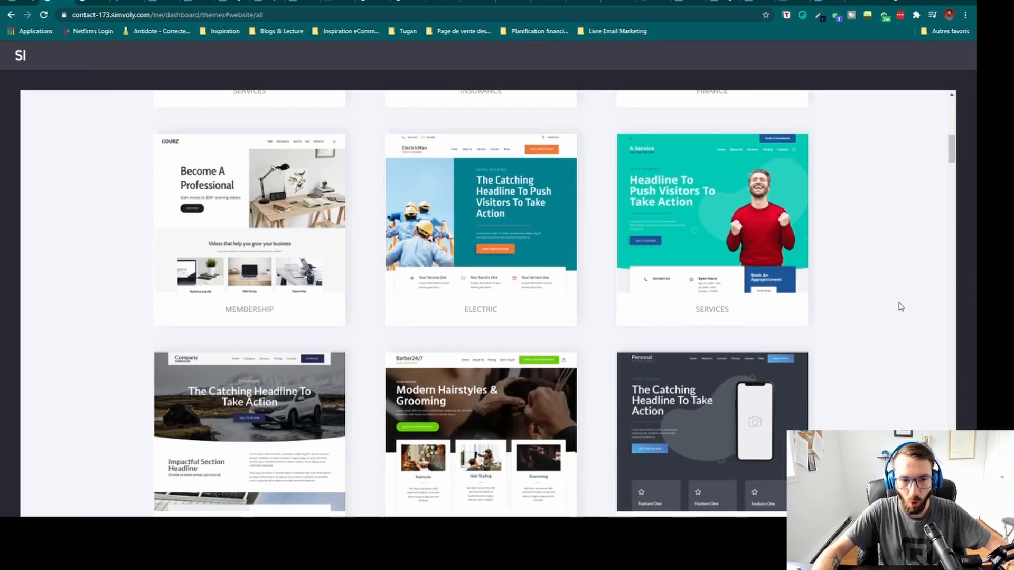
{"action": "scroll", "coordinate": [899, 305], "scroll_direction": "down", "scroll_amount": 3}
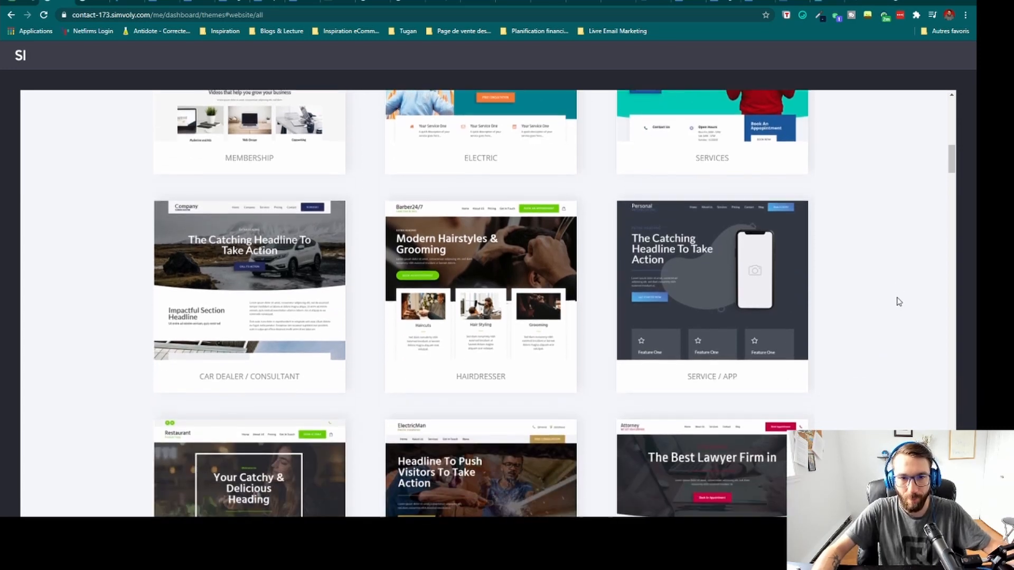
{"action": "scroll", "coordinate": [907, 295], "scroll_direction": "down", "scroll_amount": 2}
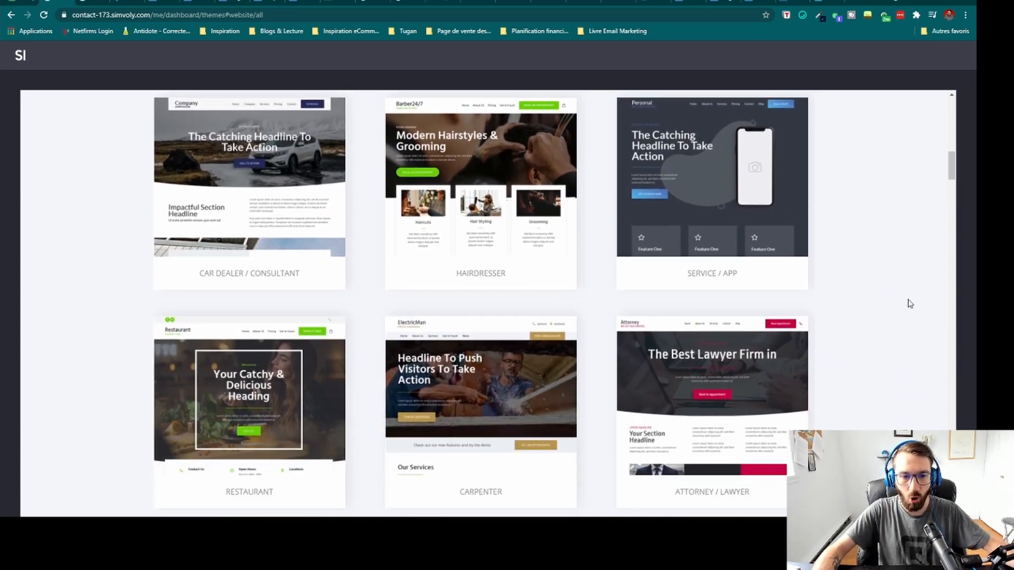
{"action": "scroll", "coordinate": [908, 301], "scroll_direction": "up", "scroll_amount": 1}
{"action": "scroll", "coordinate": [815, 233], "scroll_direction": "down", "scroll_amount": 6}
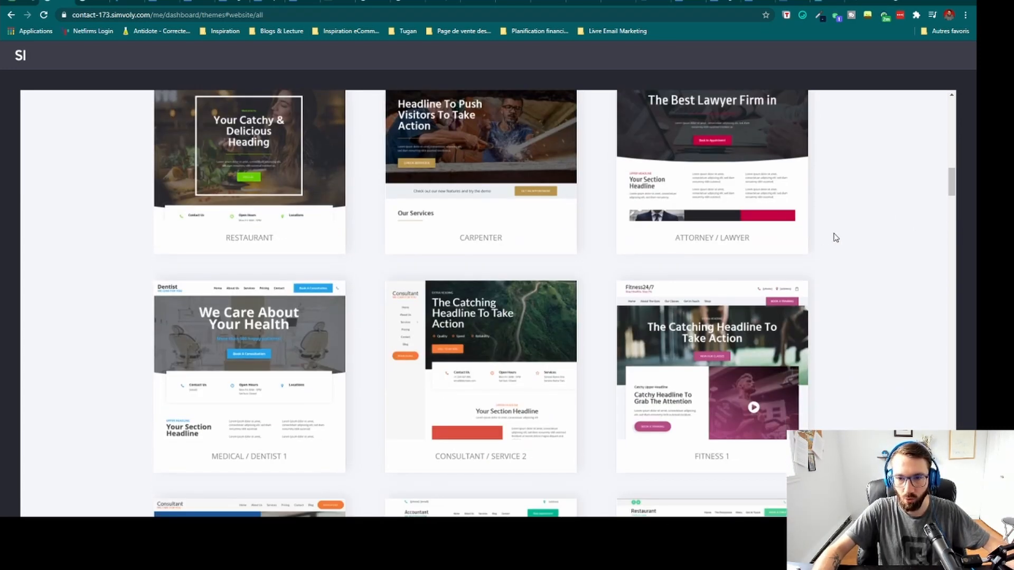
{"action": "scroll", "coordinate": [834, 238], "scroll_direction": "down", "scroll_amount": 7}
{"action": "scroll", "coordinate": [833, 240], "scroll_direction": "up", "scroll_amount": 1}
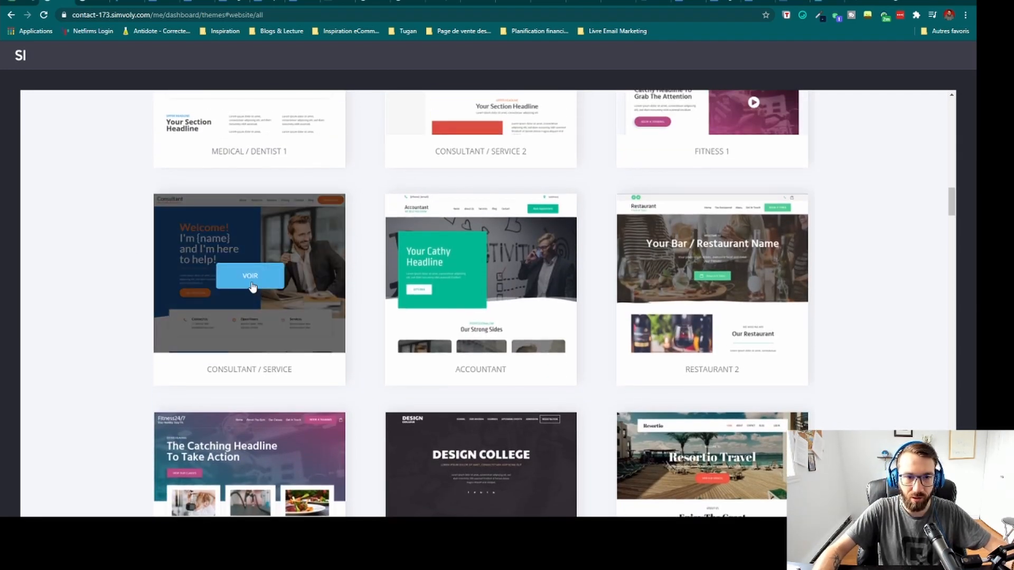
{"action": "left_click", "coordinate": [250, 276]}
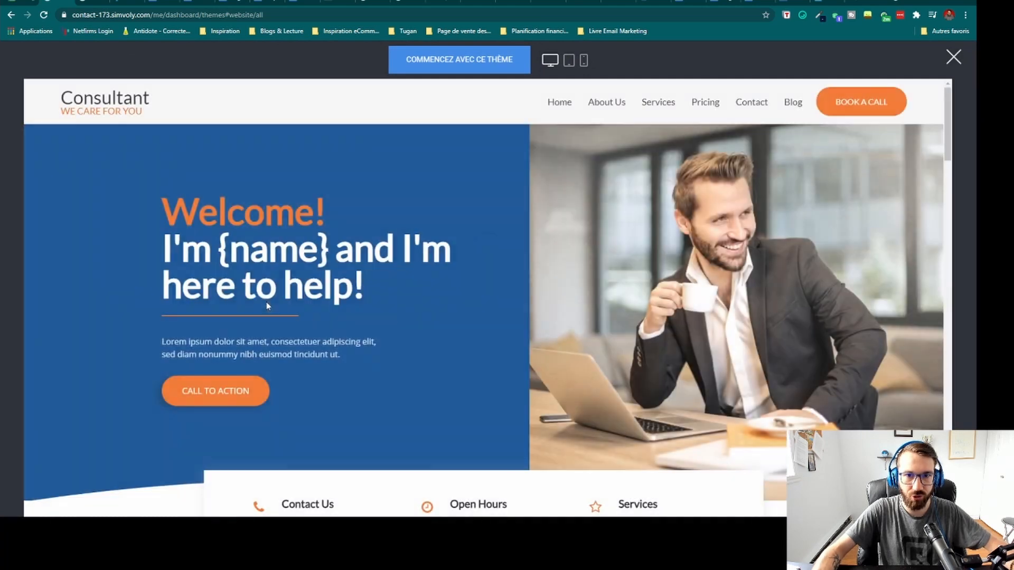
{"action": "scroll", "coordinate": [538, 169], "scroll_direction": "down", "scroll_amount": 14}
{"action": "scroll", "coordinate": [539, 173], "scroll_direction": "up", "scroll_amount": 14}
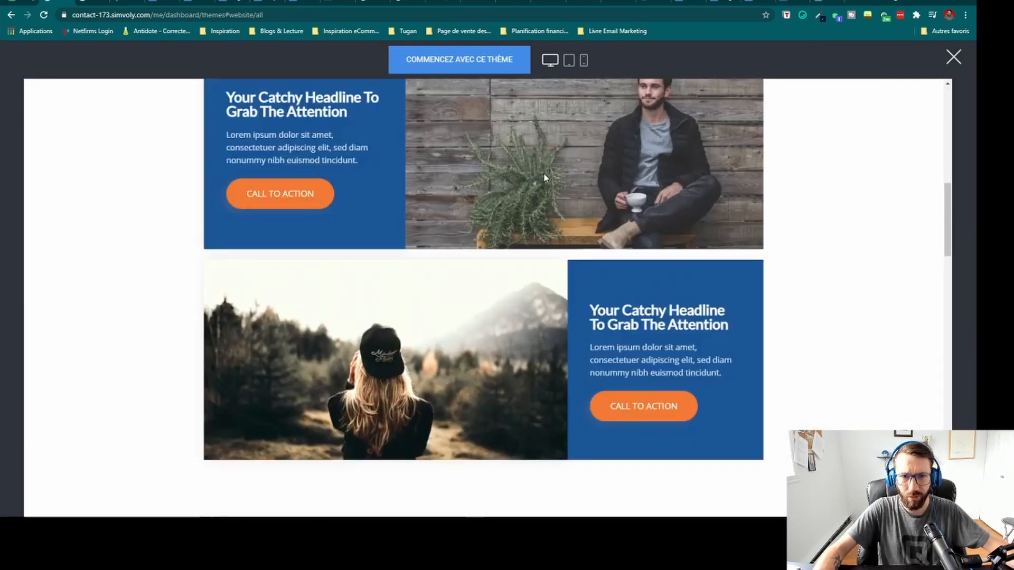
Step: Preview the consultant template in tablet view and check its page layout
{"action": "left_click", "coordinate": [568, 60]}
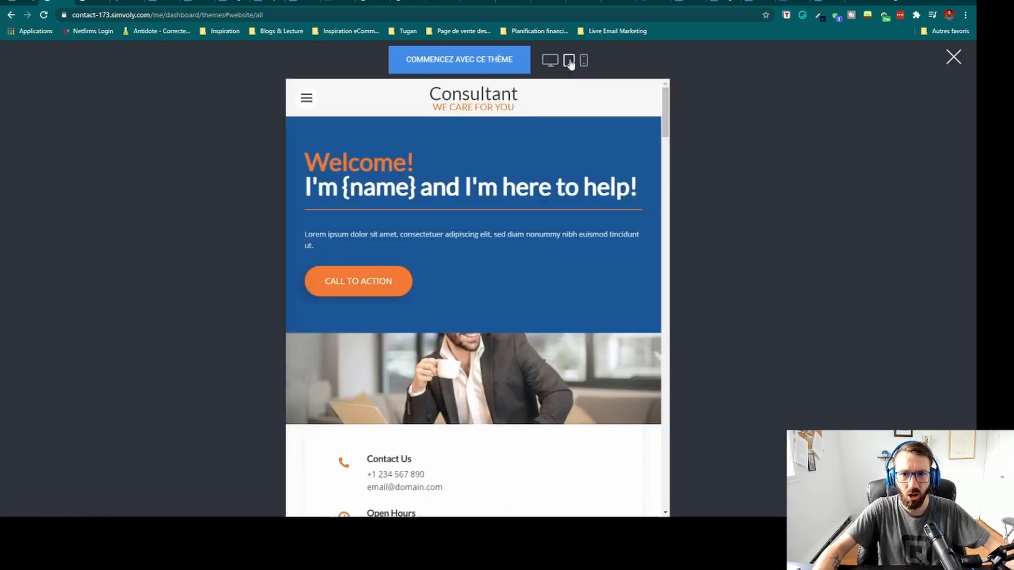
{"action": "scroll", "coordinate": [521, 232], "scroll_direction": "down", "scroll_amount": 10}
{"action": "scroll", "coordinate": [535, 108], "scroll_direction": "up", "scroll_amount": 10}
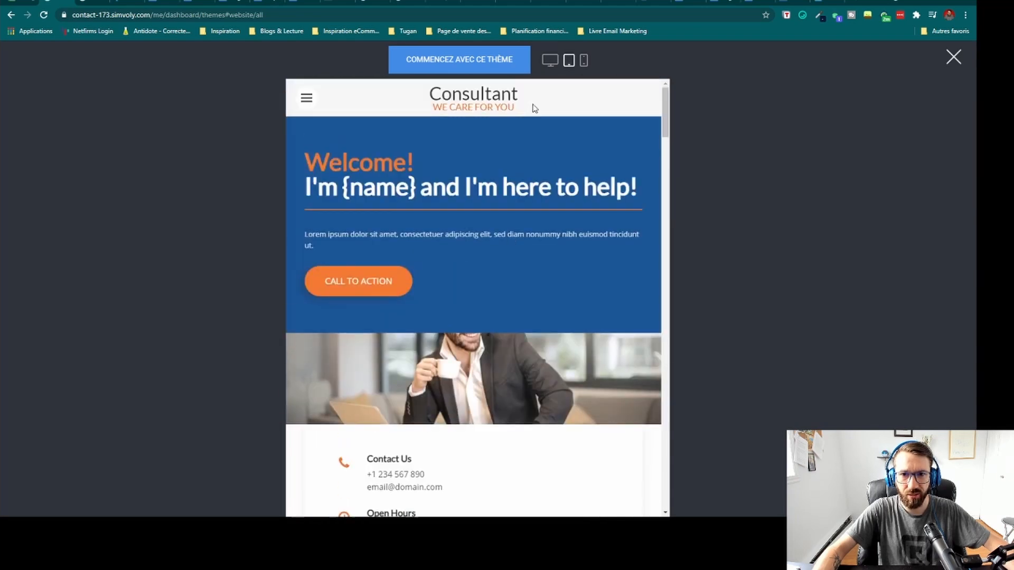
Step: Check the consultant template's page layout in mobile view and return the preview to desktop view
{"action": "left_click", "coordinate": [583, 60]}
{"action": "scroll", "coordinate": [505, 231], "scroll_direction": "down", "scroll_amount": 10}
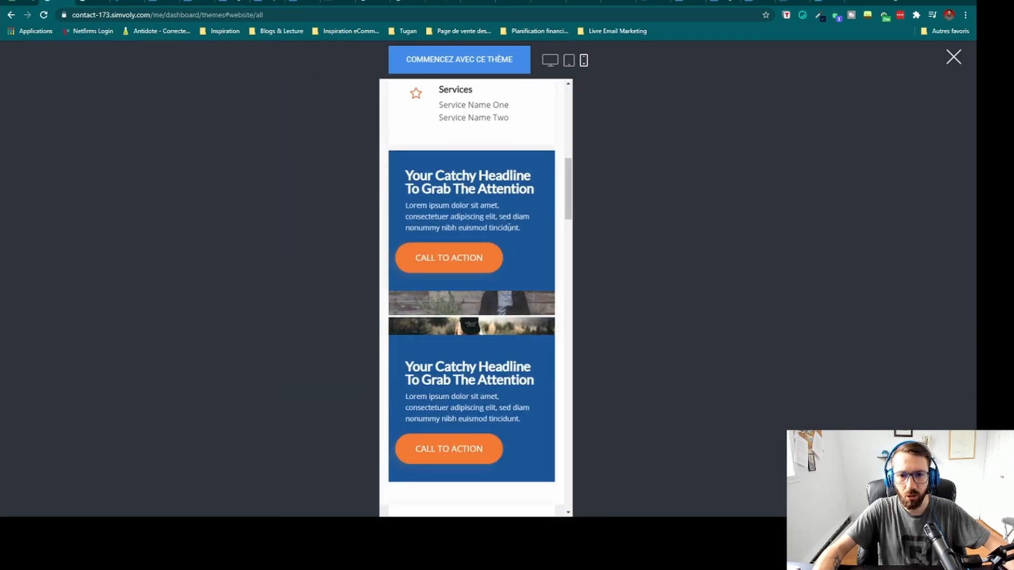
{"action": "scroll", "coordinate": [506, 232], "scroll_direction": "up", "scroll_amount": 4}
{"action": "scroll", "coordinate": [505, 226], "scroll_direction": "up", "scroll_amount": 5}
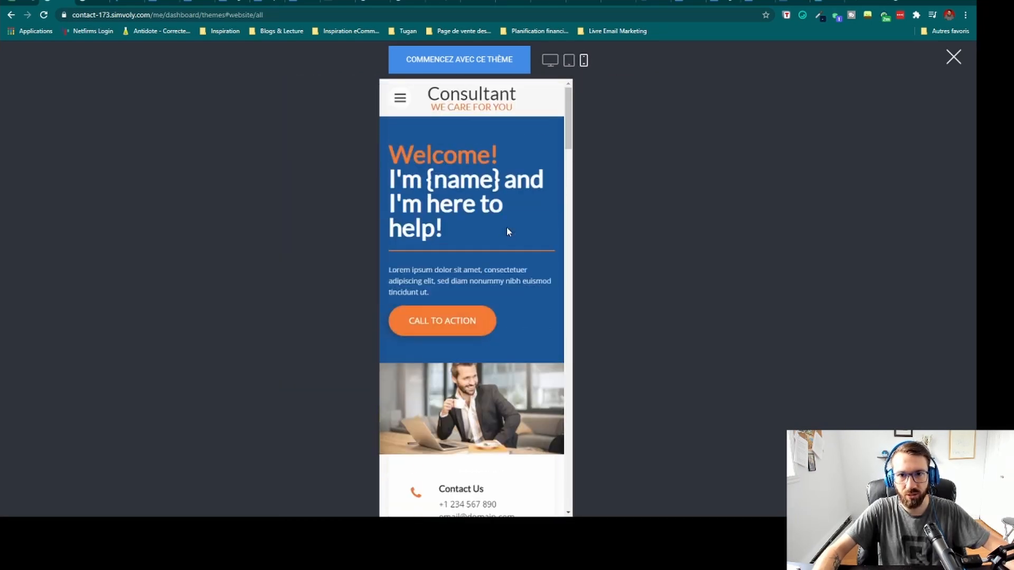
{"action": "left_click", "coordinate": [550, 61]}
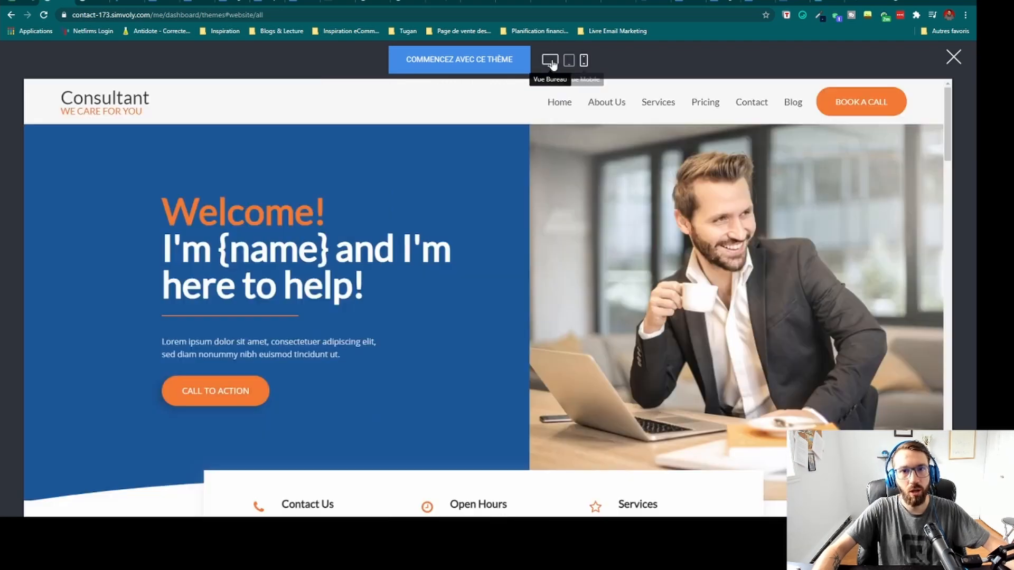
Step: Create a new website from the Consultant template, titled with the owner's first name followed by "- Formateur en Marketing"
{"action": "left_click", "coordinate": [497, 61]}
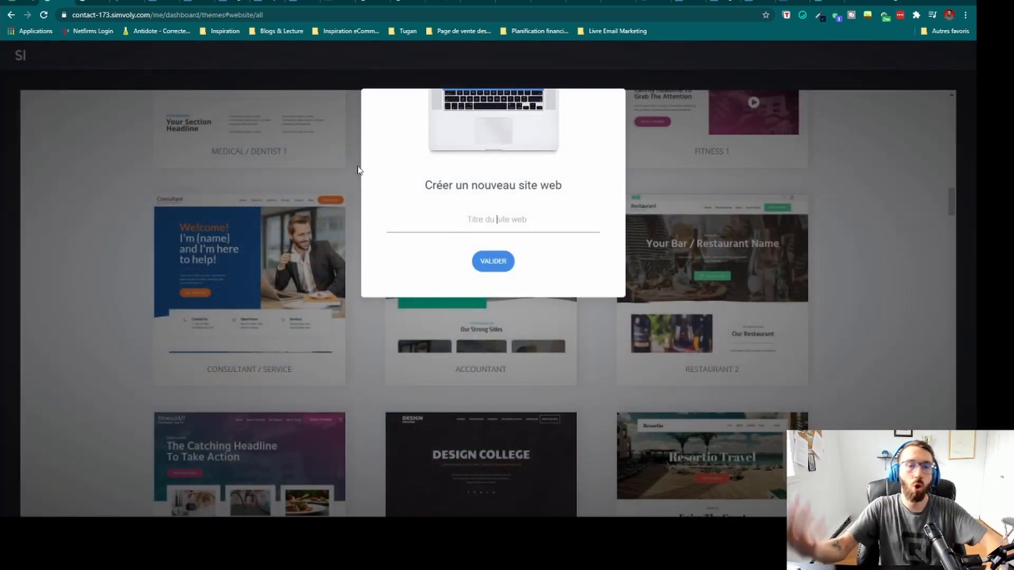
{"action": "type", "text": "Pas"}
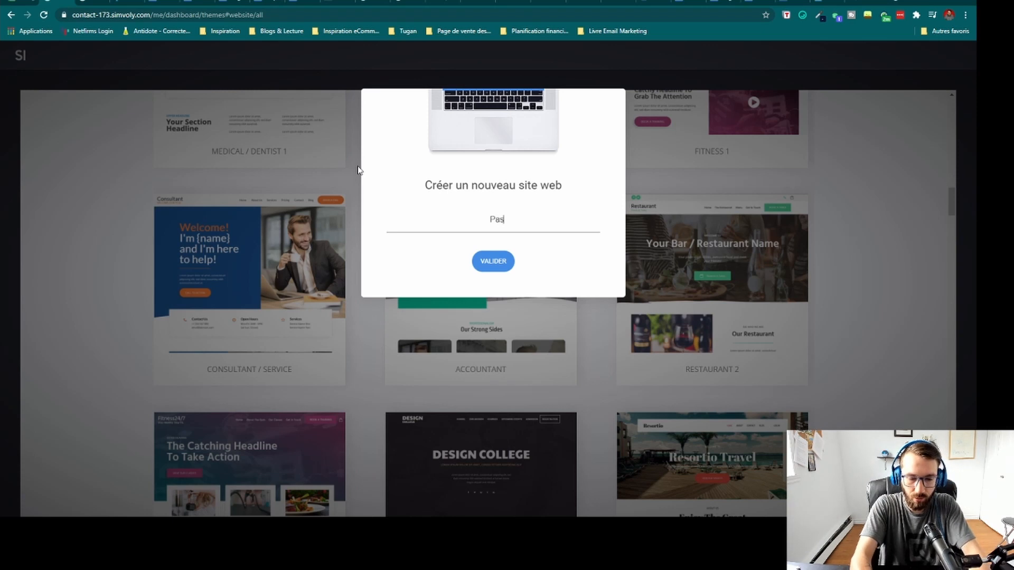
{"action": "type", "text": "cal - Form"}
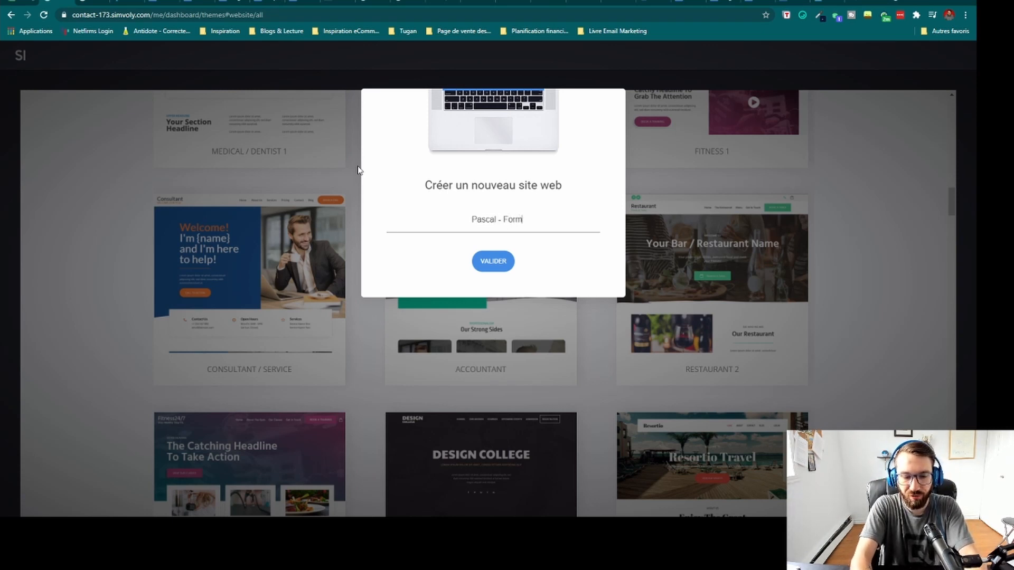
{"action": "type", "text": "ateur en Marketing"}
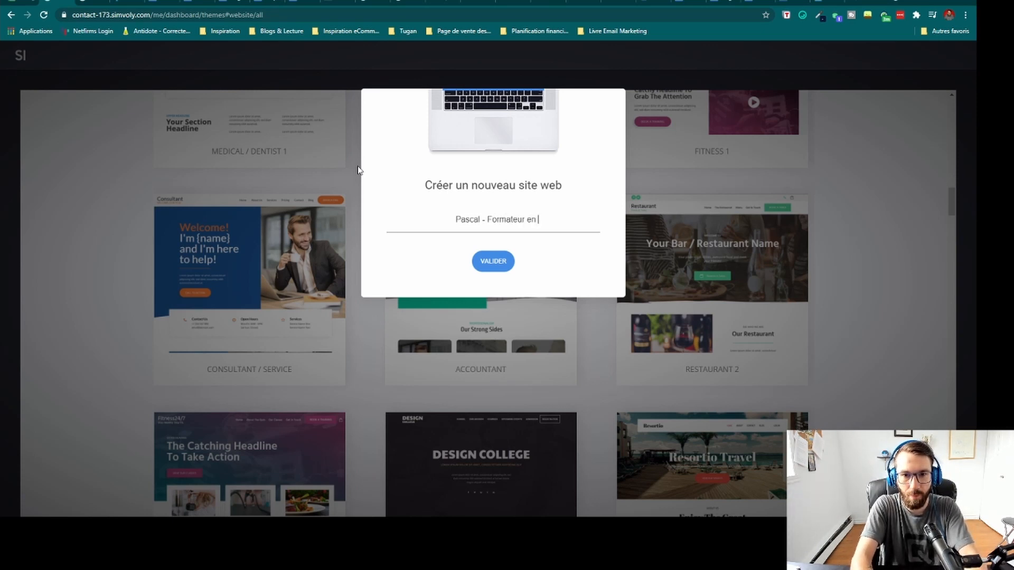
{"action": "left_click", "coordinate": [502, 262]}
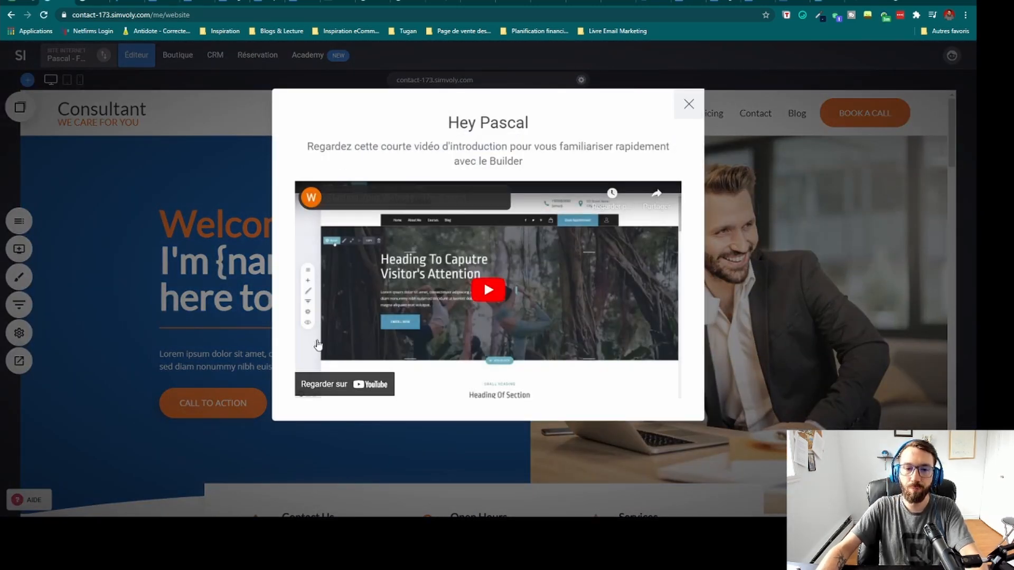
Step: Start the Builder introduction video, close it and look over the header and hero block of the new site
{"action": "left_click", "coordinate": [485, 292]}
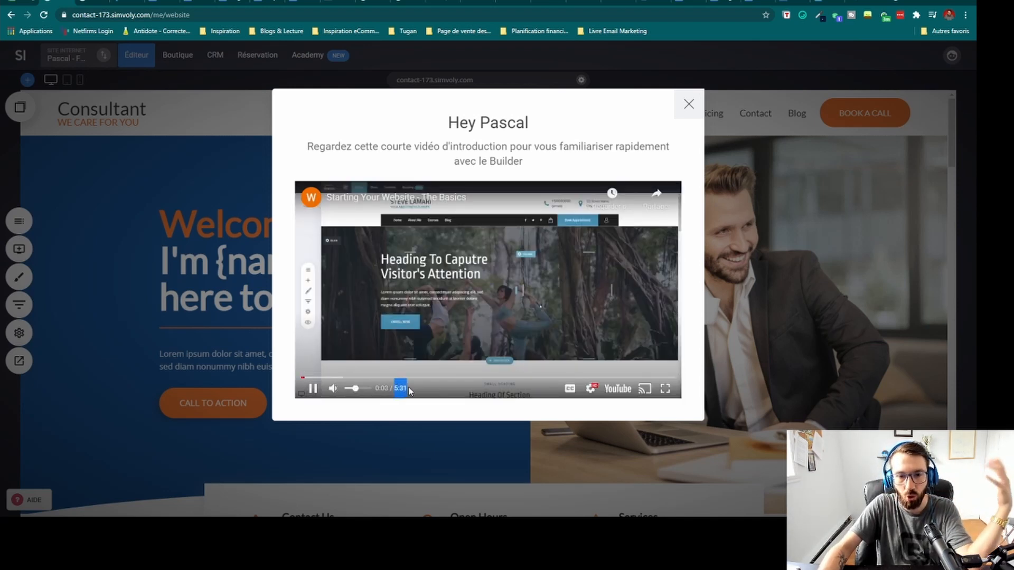
{"action": "left_click", "coordinate": [687, 104]}
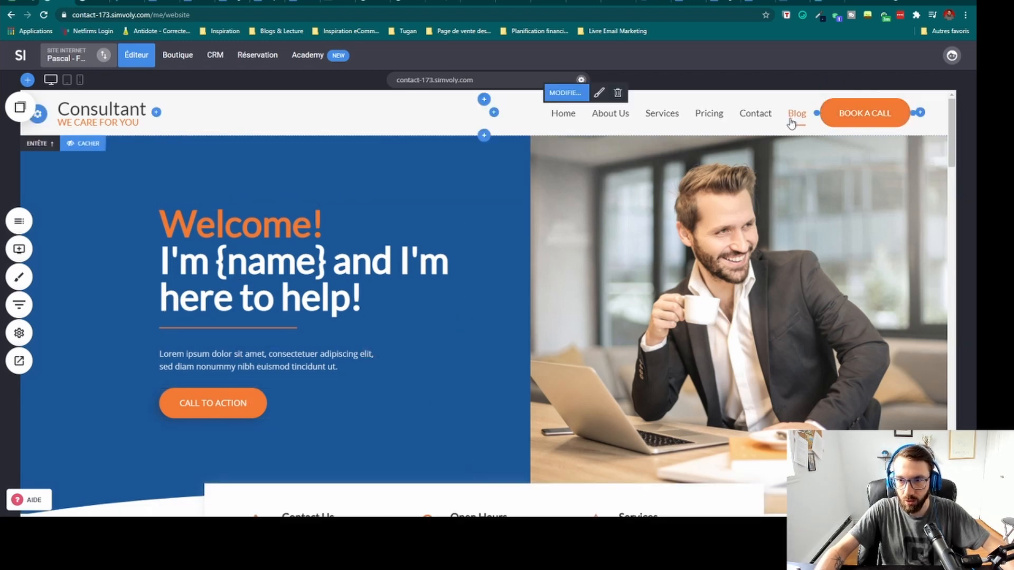
{"action": "scroll", "coordinate": [560, 122], "scroll_direction": "down", "scroll_amount": 5}
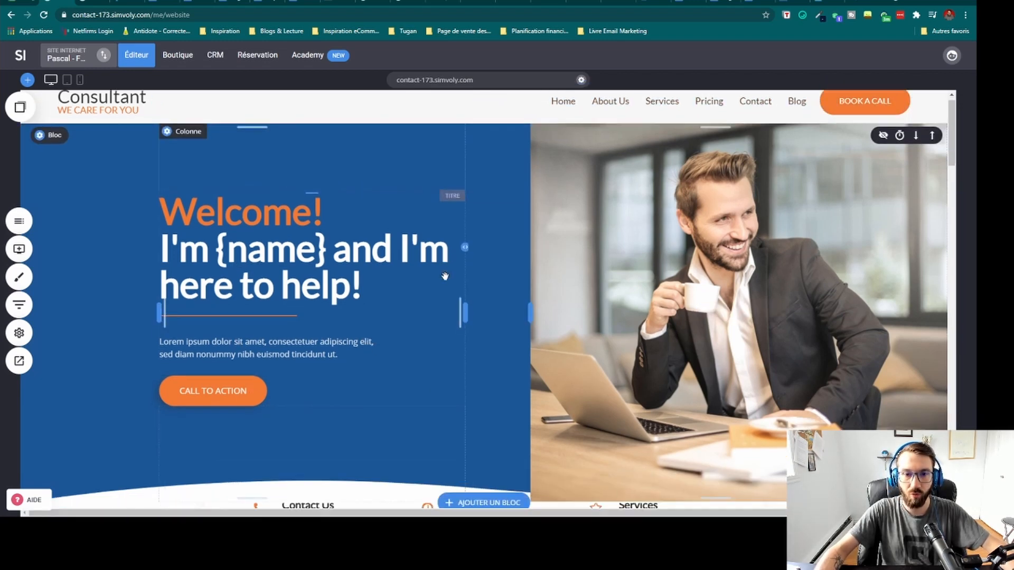
{"action": "scroll", "coordinate": [206, 242], "scroll_direction": "up", "scroll_amount": 5}
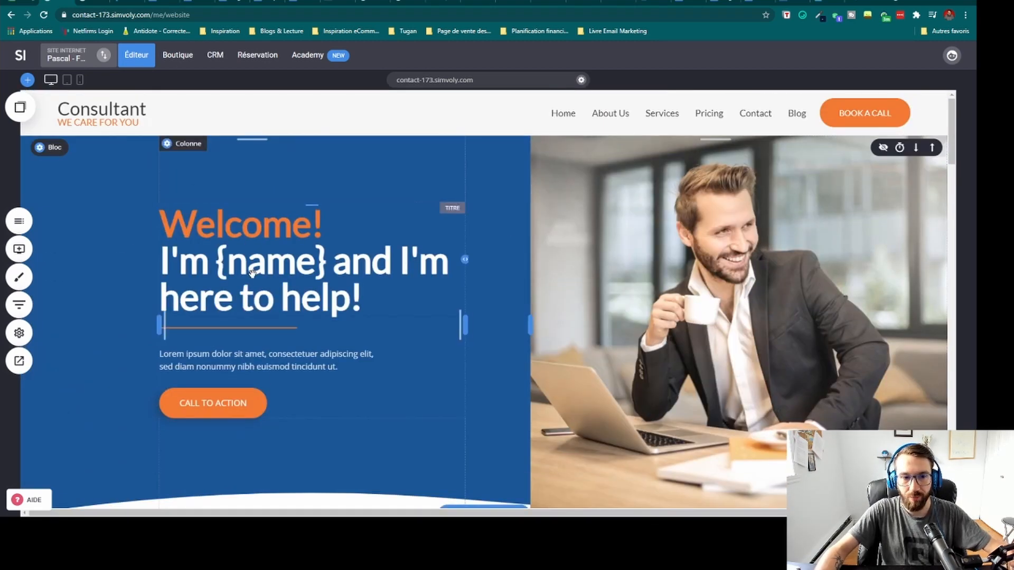
Step: Insert the test text "fddsds" into the "Welcome!" line of the hero title and delete it again
{"action": "triple_click", "coordinate": [252, 273]}
{"action": "left_click", "coordinate": [251, 238]}
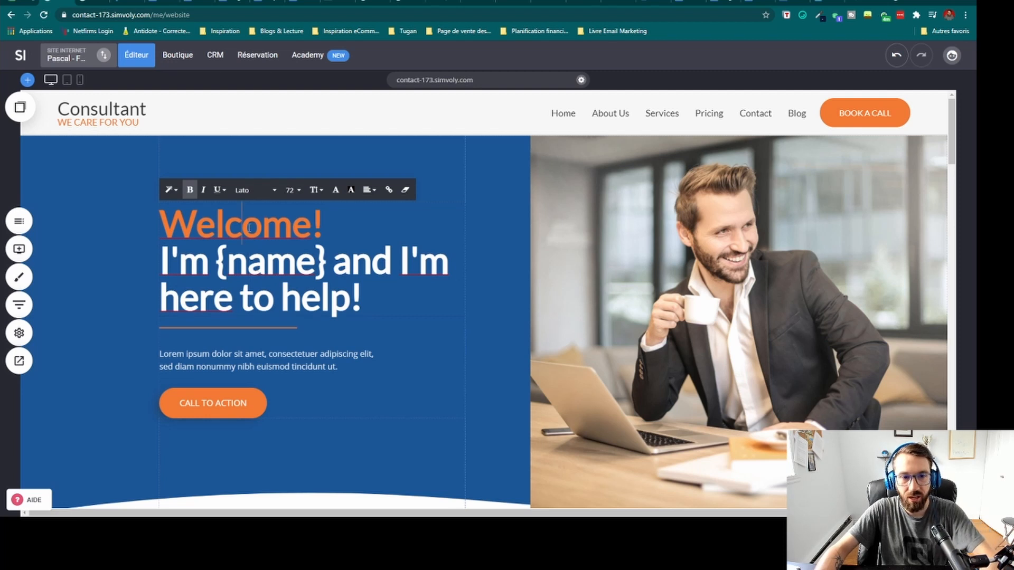
{"action": "type", "text": "fddsds"}
{"action": "key", "text": "BackSpace"}
{"action": "key", "text": "BackSpace"}
{"action": "key", "text": "BackSpace"}
{"action": "key", "text": "BackSpace"}
{"action": "key", "text": "BackSpace"}
{"action": "key", "text": "BackSpace"}
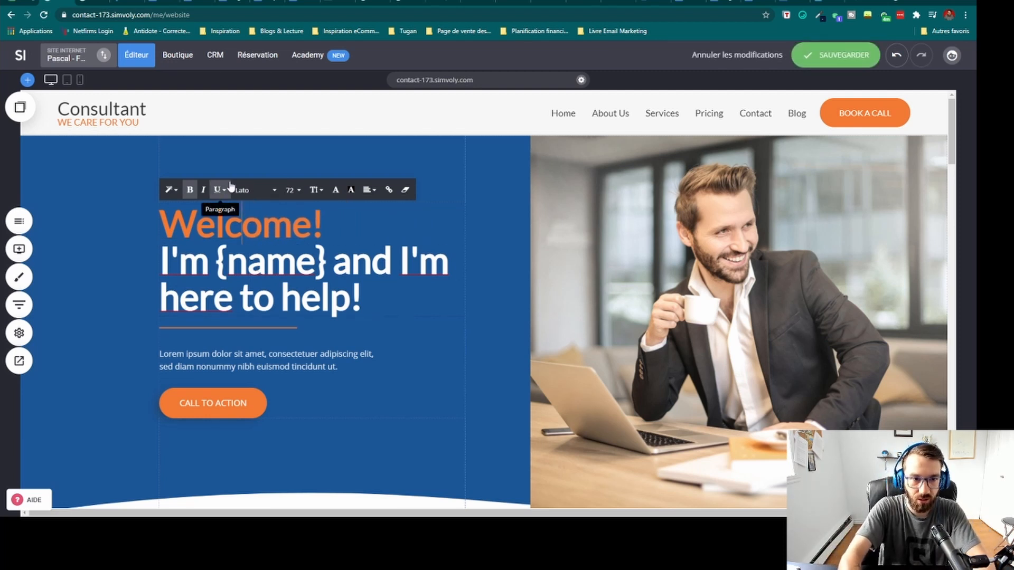
{"action": "left_click", "coordinate": [294, 283]}
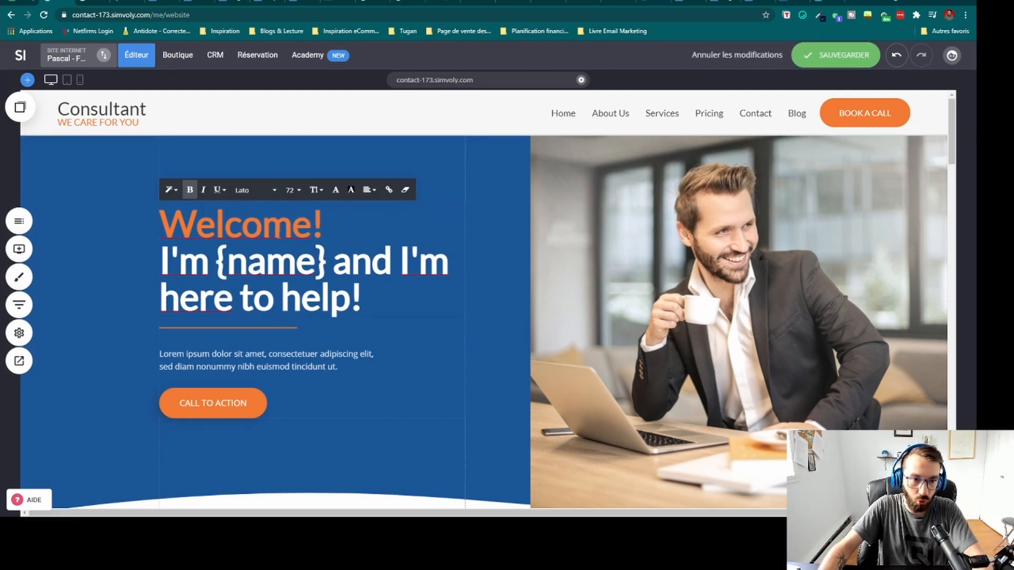
Step: Try font sizes 60 and 90 on the "Welcome!" line and set it back to 72
{"action": "triple_click", "coordinate": [279, 232]}
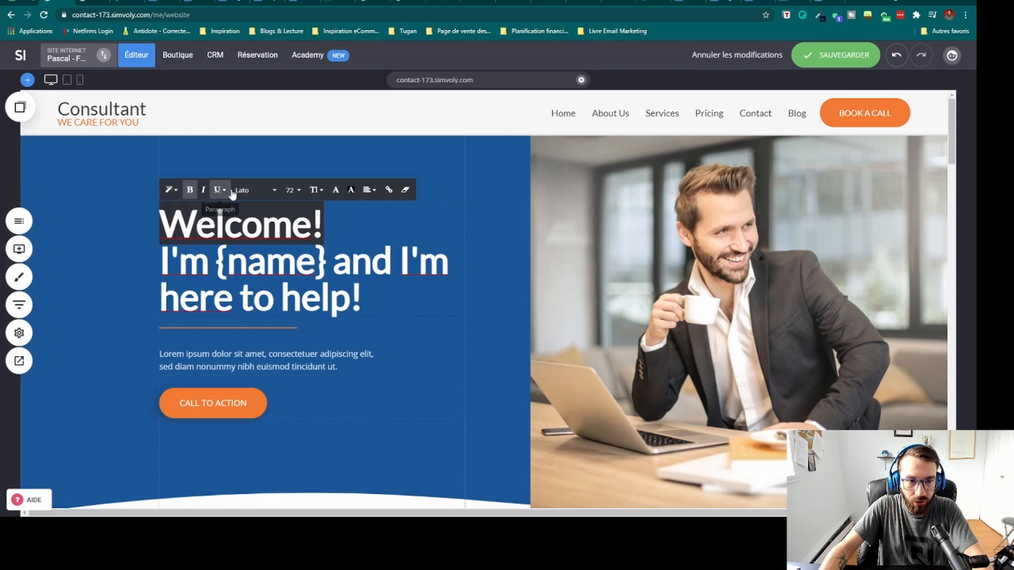
{"action": "left_click", "coordinate": [291, 191]}
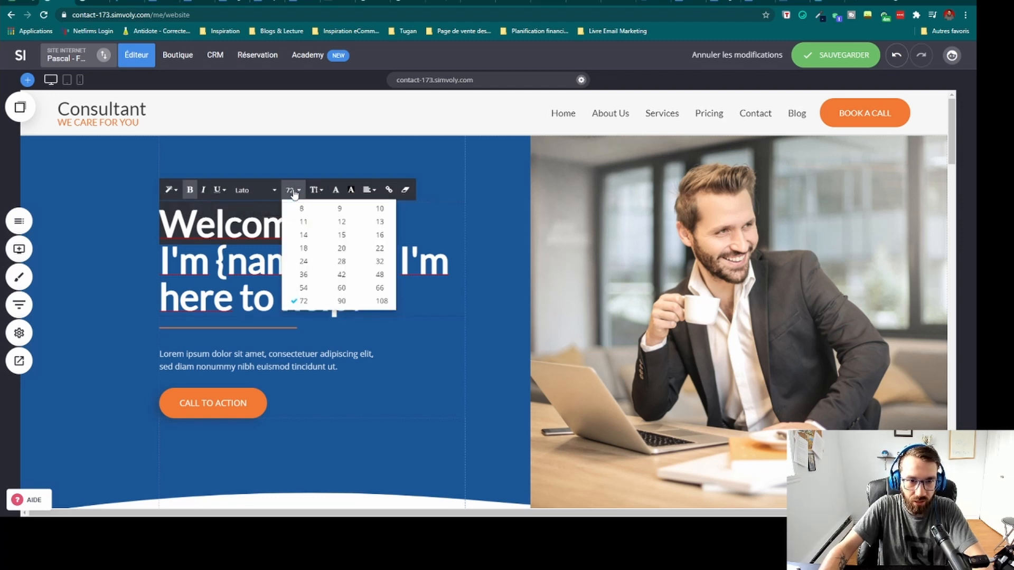
{"action": "left_click", "coordinate": [330, 294]}
{"action": "left_click", "coordinate": [291, 190]}
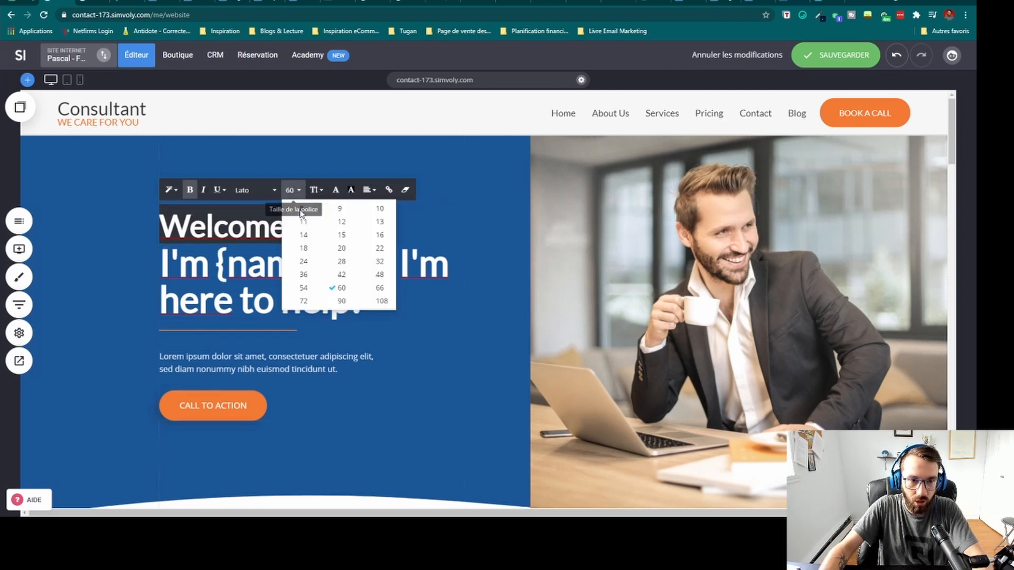
{"action": "left_click", "coordinate": [342, 301]}
{"action": "left_click", "coordinate": [291, 190]}
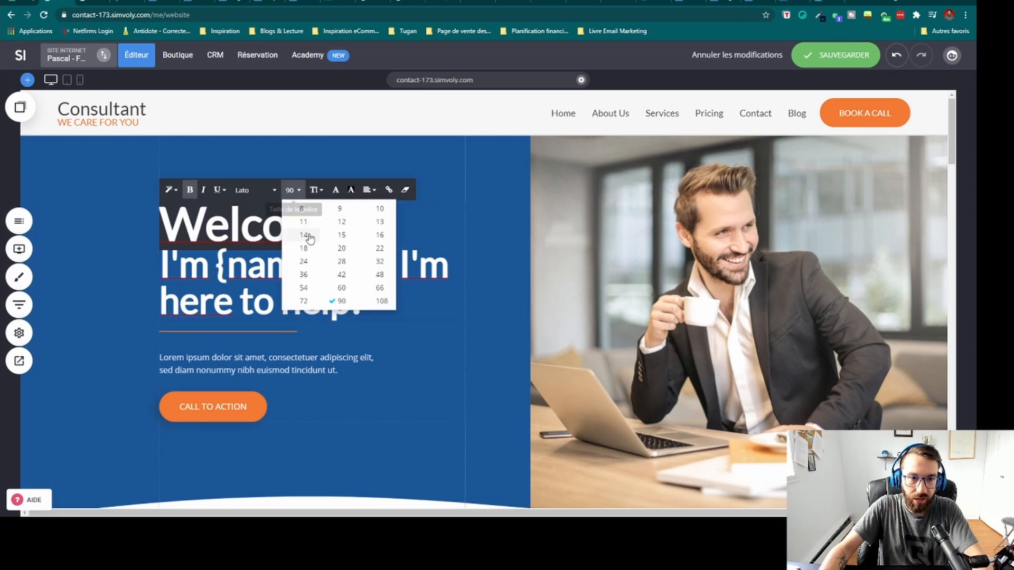
{"action": "left_click", "coordinate": [304, 301]}
Step: Try Arial, Courier New, Tahoma and Times New Roman as the font of the "Welcome!" line
{"action": "left_click", "coordinate": [253, 194]}
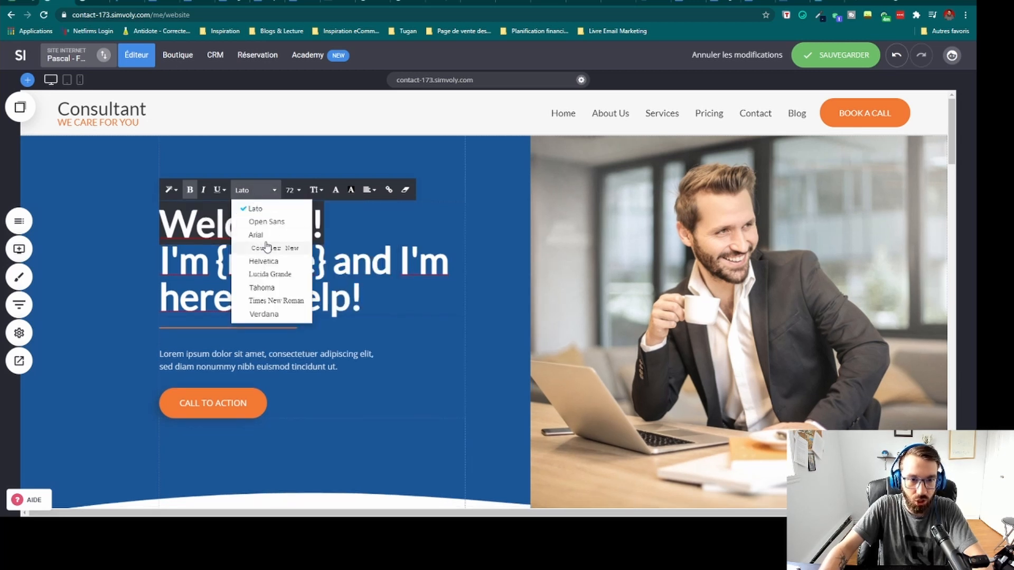
{"action": "left_click", "coordinate": [256, 235]}
{"action": "left_click", "coordinate": [254, 191]}
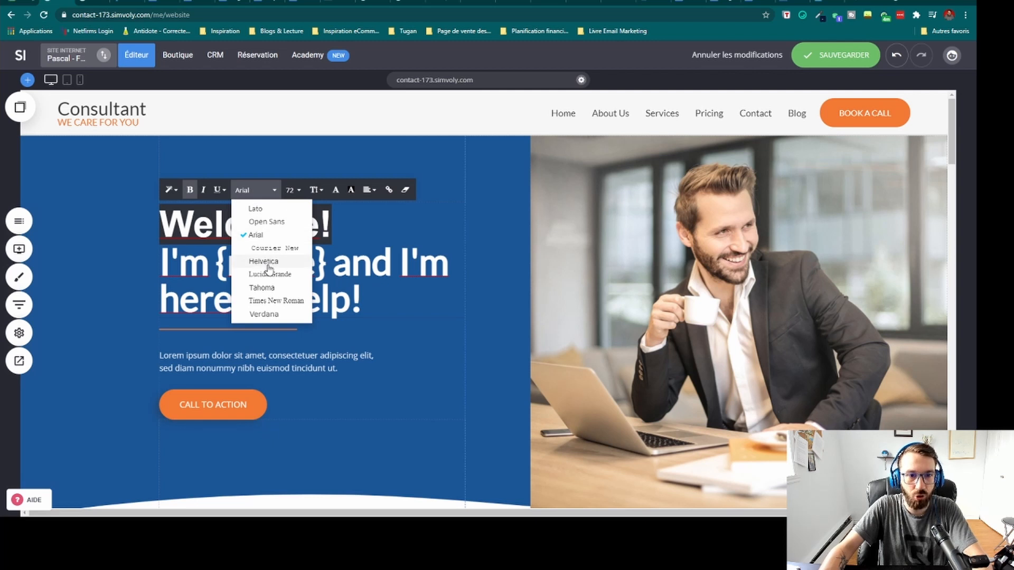
{"action": "left_click", "coordinate": [267, 247]}
{"action": "left_click", "coordinate": [254, 191]}
{"action": "left_click", "coordinate": [277, 287]}
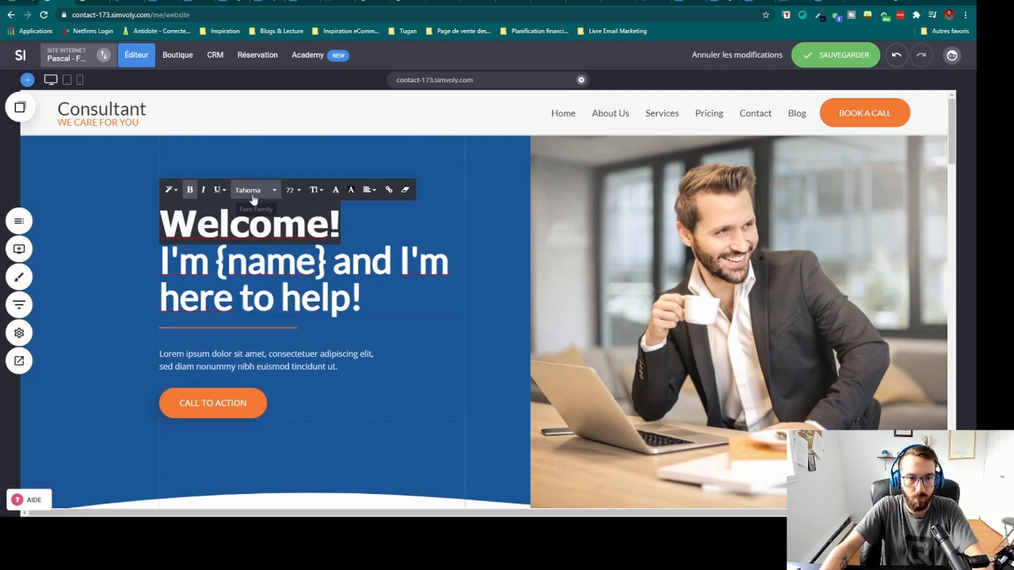
{"action": "left_click", "coordinate": [253, 192]}
{"action": "left_click", "coordinate": [288, 297]}
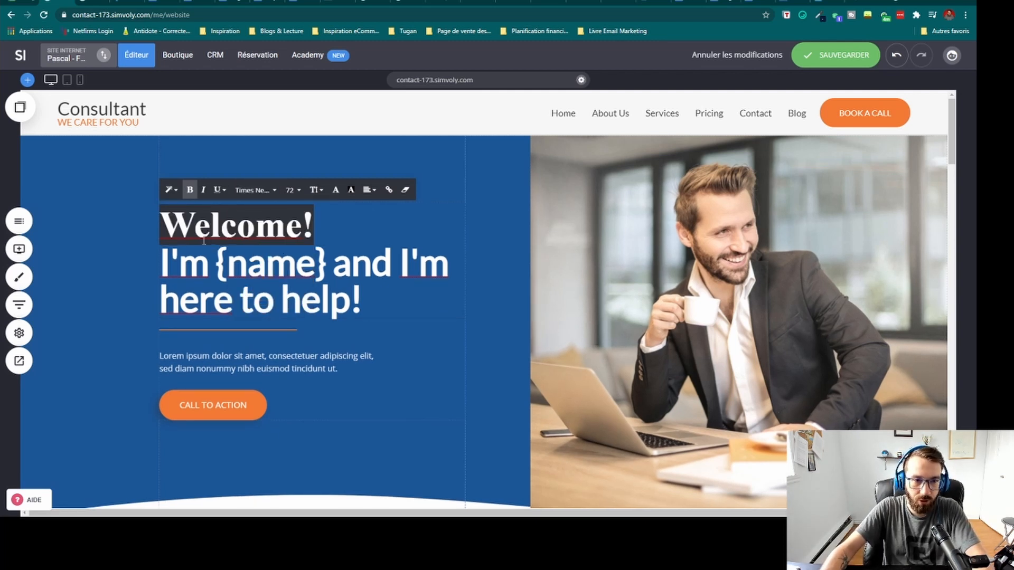
Step: Try italic on the "Welcome!" line without and with bold
{"action": "left_click", "coordinate": [189, 190]}
{"action": "left_click", "coordinate": [202, 189]}
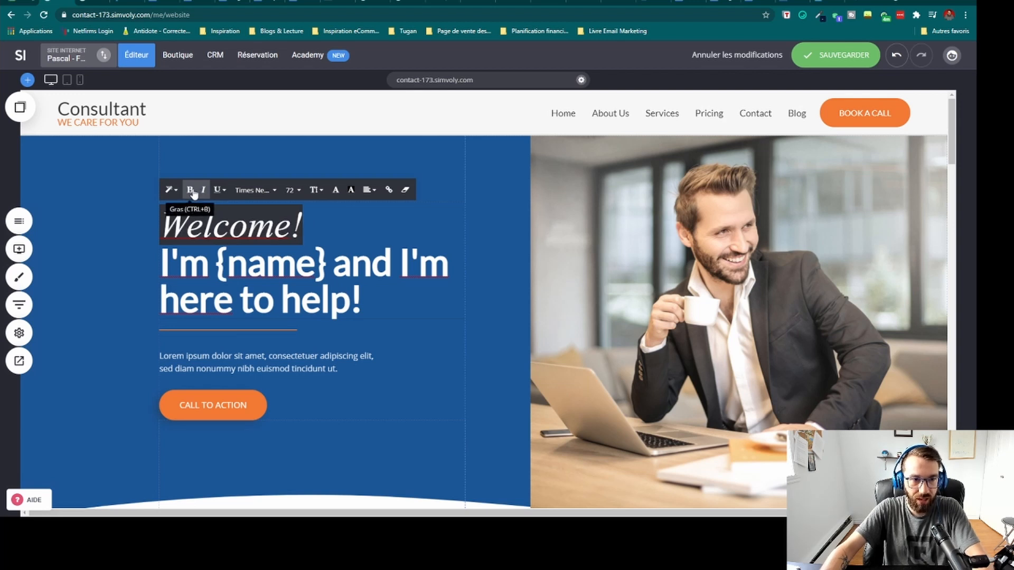
{"action": "left_click", "coordinate": [191, 191]}
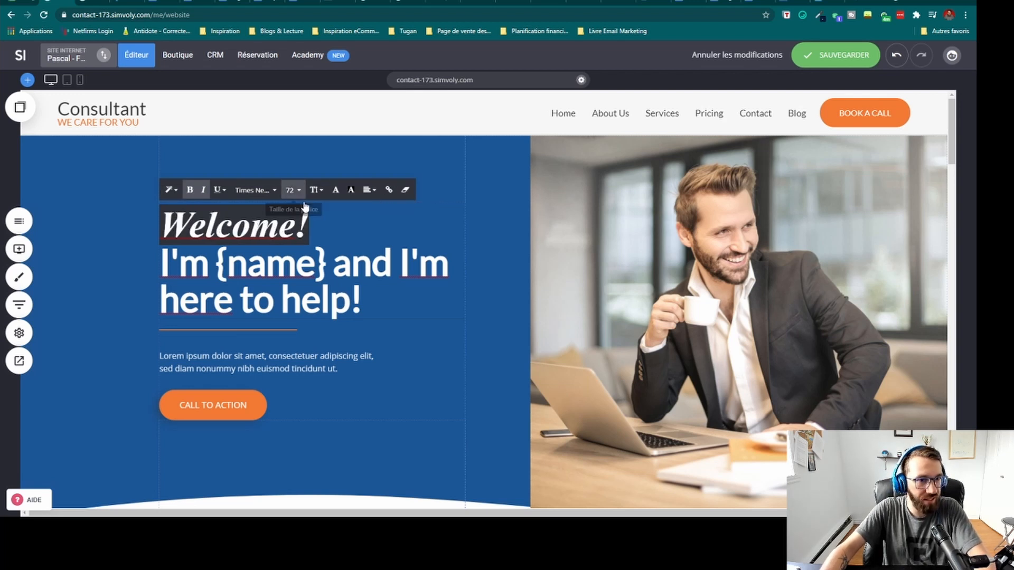
{"action": "left_click", "coordinate": [391, 294]}
{"action": "left_click_drag", "start_coordinate": [392, 294], "coordinate": [188, 268]}
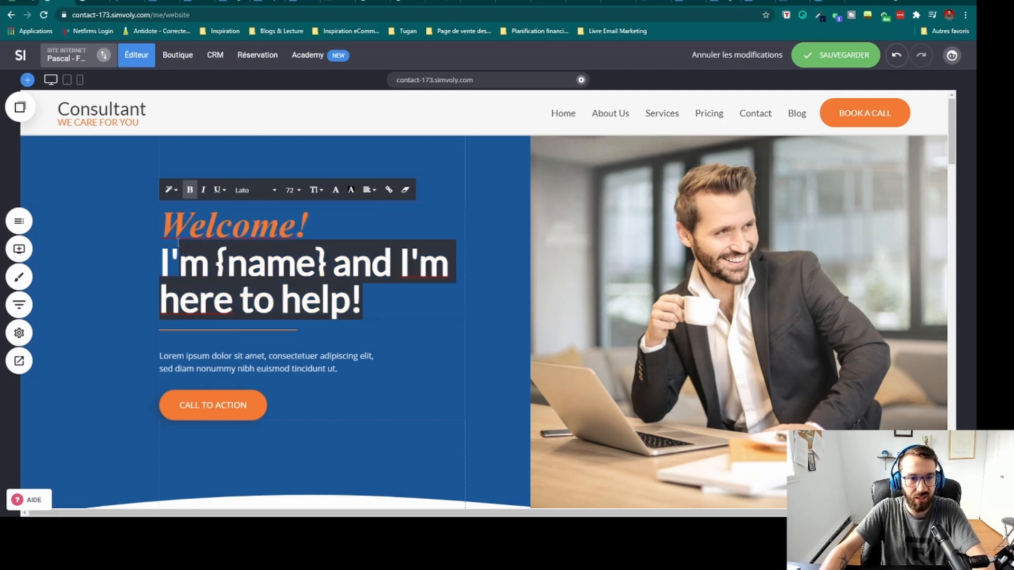
Step: Set the font of the "Welcome!" line to Open Sans and remove its italic style
{"action": "triple_click", "coordinate": [187, 238]}
{"action": "left_click", "coordinate": [256, 190]}
{"action": "left_click", "coordinate": [285, 231]}
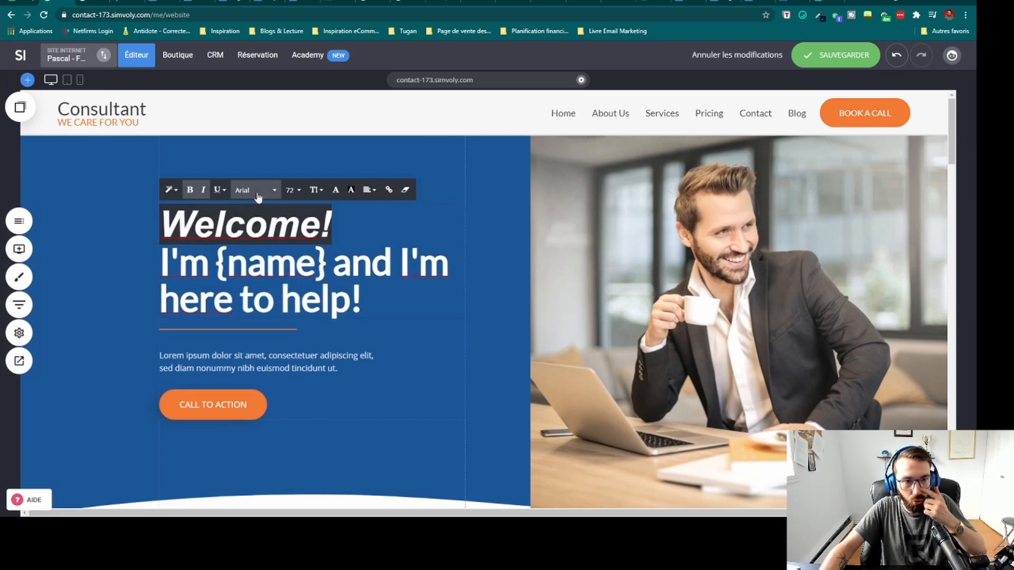
{"action": "left_click", "coordinate": [256, 190]}
{"action": "left_click", "coordinate": [258, 216]}
{"action": "left_click", "coordinate": [203, 190]}
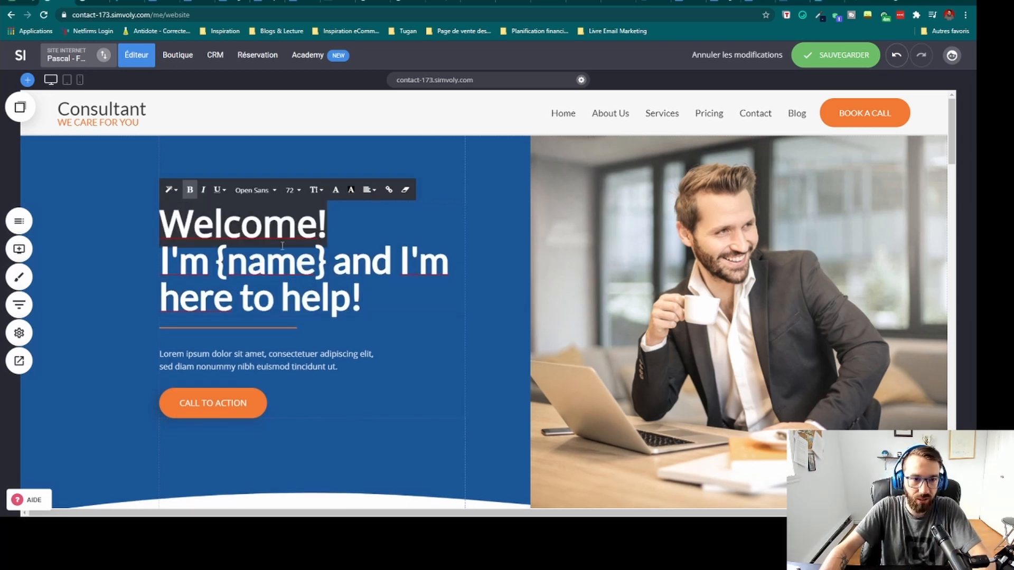
{"action": "left_click", "coordinate": [295, 262]}
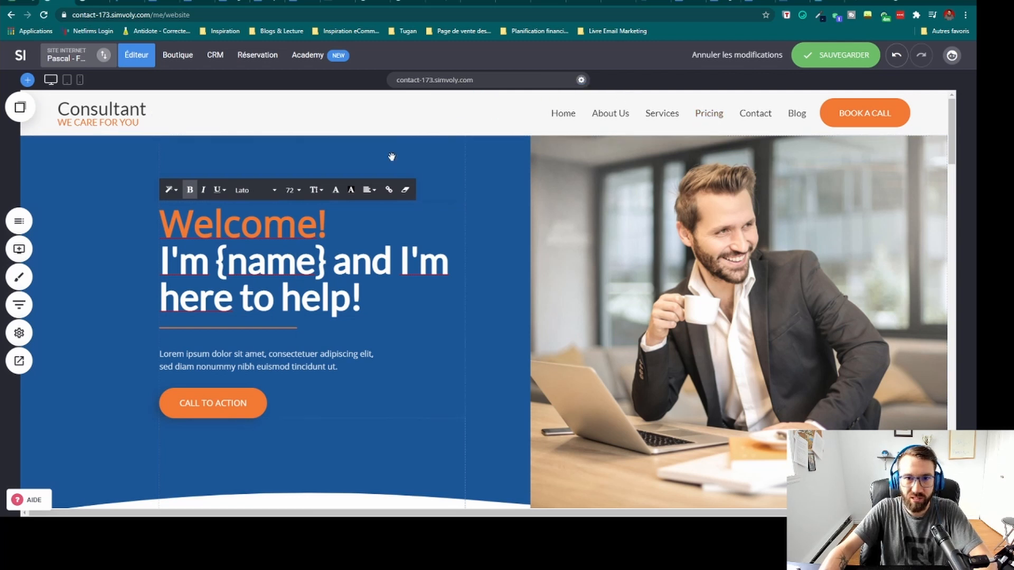
{"action": "left_click", "coordinate": [715, 284]}
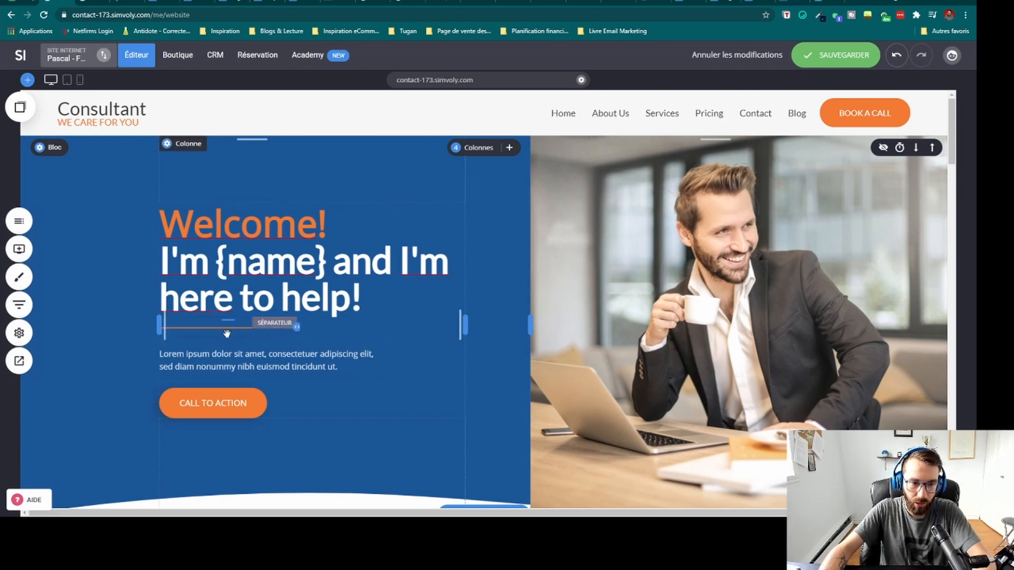
Step: Examine the type and colour settings of the separator below the hero title and close them without changes
{"action": "left_click", "coordinate": [239, 326]}
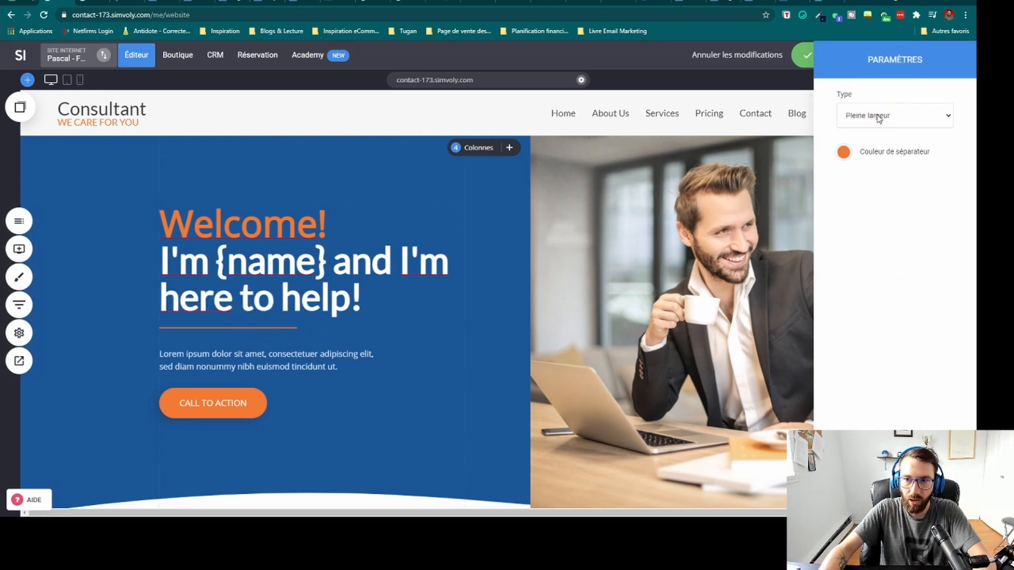
{"action": "left_click", "coordinate": [843, 153]}
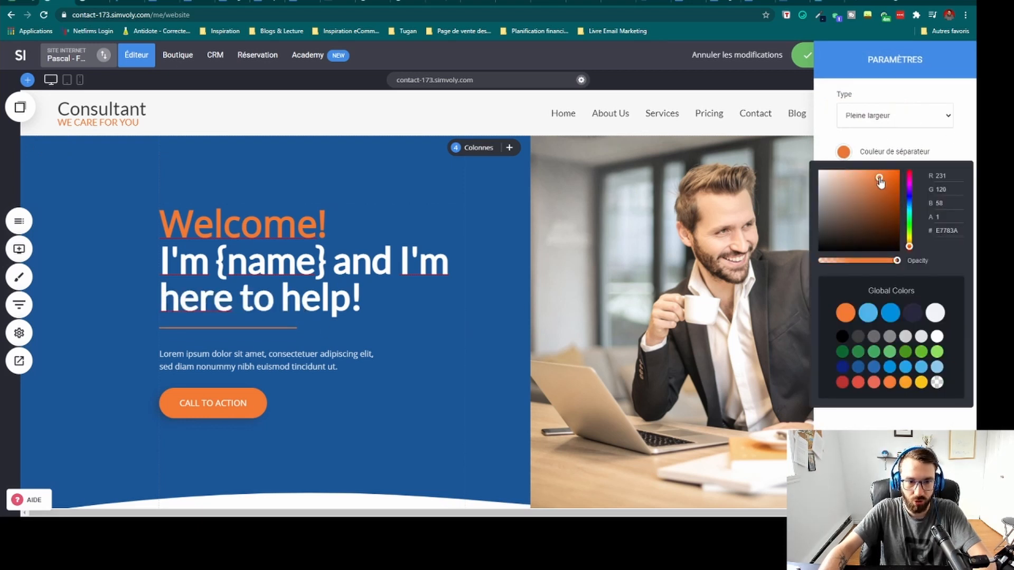
{"action": "left_click", "coordinate": [825, 139]}
{"action": "left_click", "coordinate": [217, 300]}
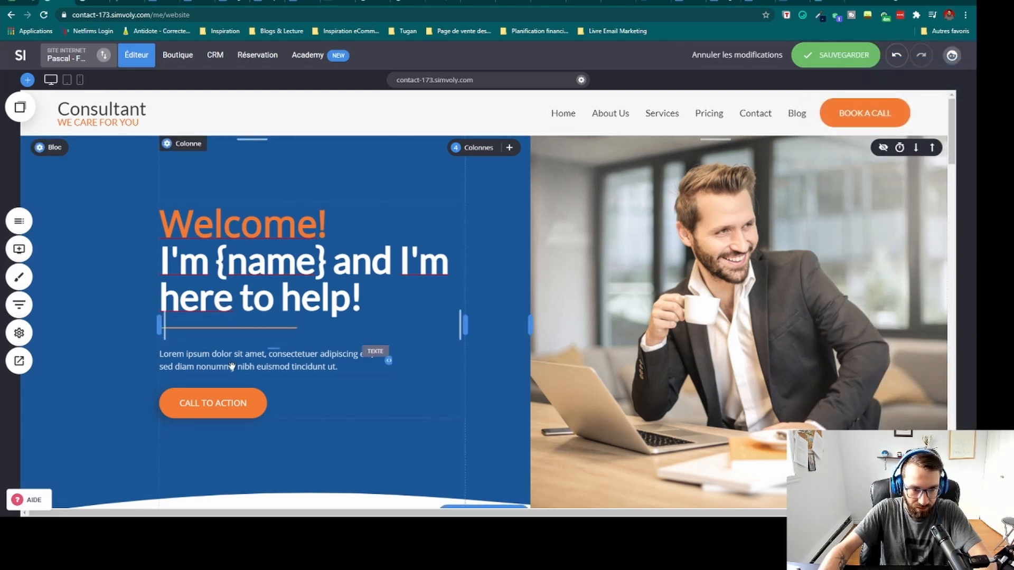
Step: Change the text of the hero's call-to-action button to "Cliquez ici"
{"action": "left_click", "coordinate": [225, 406]}
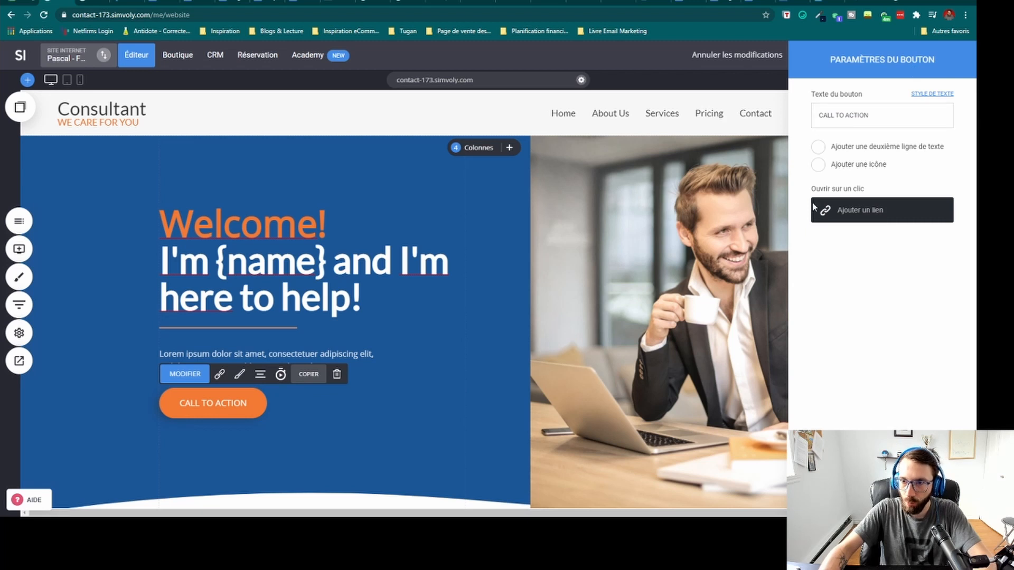
{"action": "triple_click", "coordinate": [862, 116]}
{"action": "type", "text": "Q"}
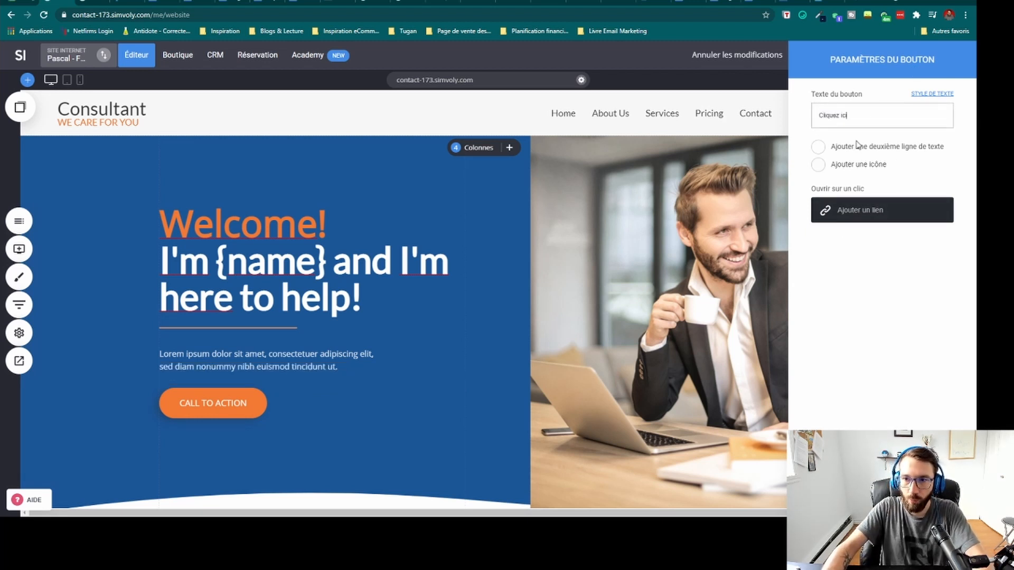
Step: Add a second line of text to the button reading "Pour prendre rendez-vous"
{"action": "left_click", "coordinate": [874, 148]}
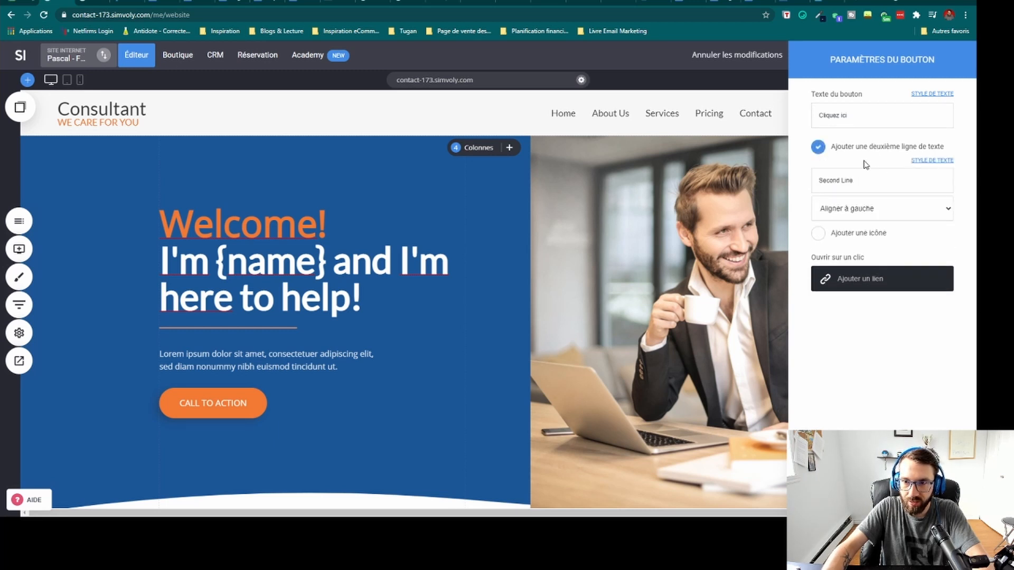
{"action": "triple_click", "coordinate": [875, 172]}
{"action": "type", "text": "Pour prendre rendez-vous"}
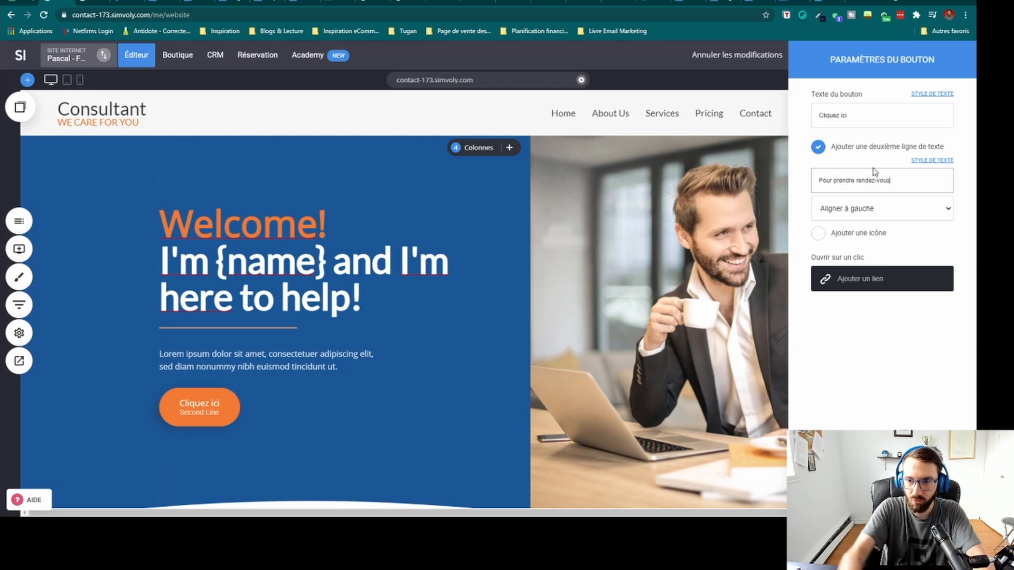
{"action": "left_click", "coordinate": [914, 332]}
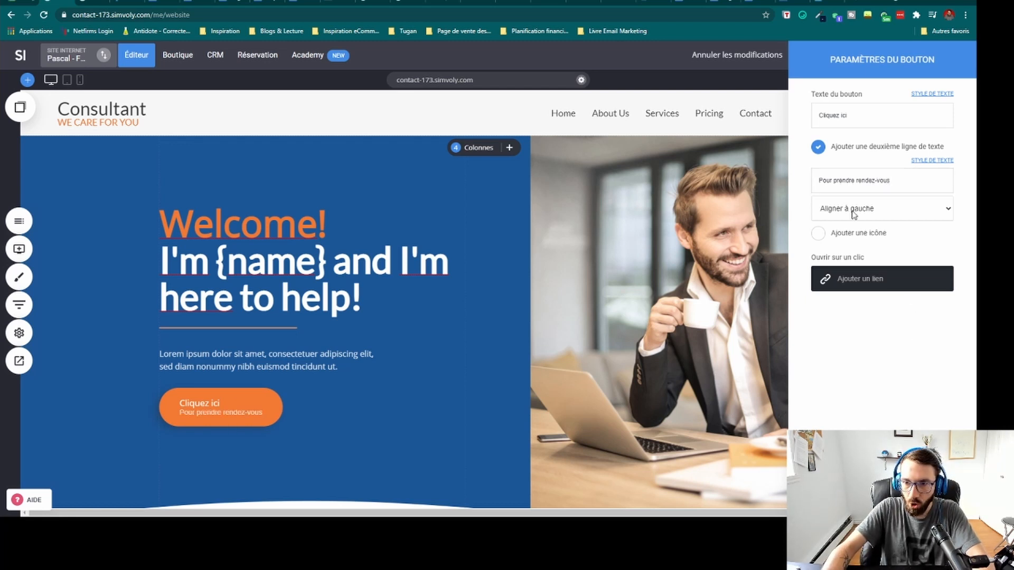
Step: Try the centre and right alignments for the hero button's text and set it back to "Aligner à gauche"
{"action": "left_click", "coordinate": [855, 230]}
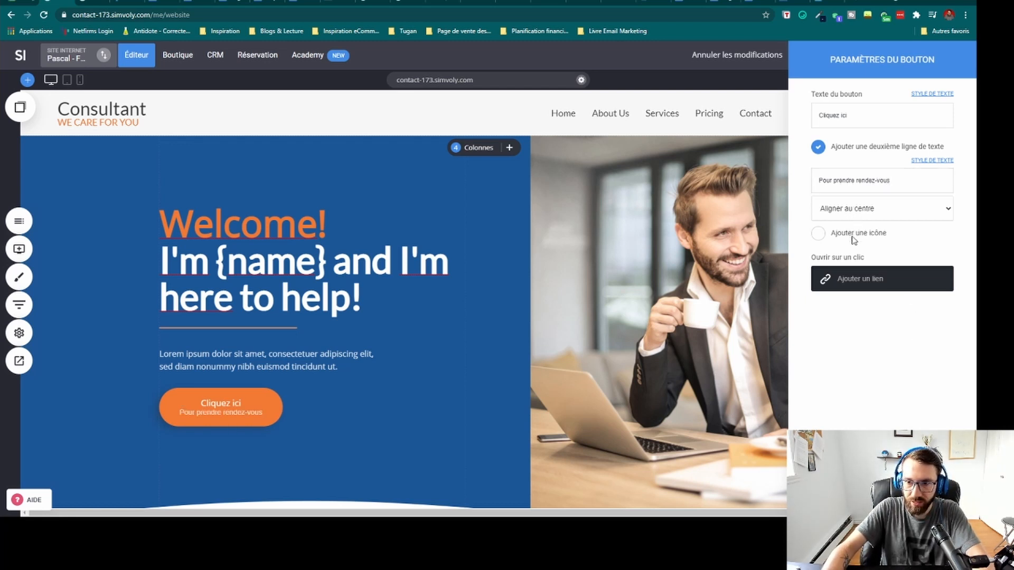
{"action": "left_click", "coordinate": [860, 222]}
{"action": "left_click", "coordinate": [859, 246]}
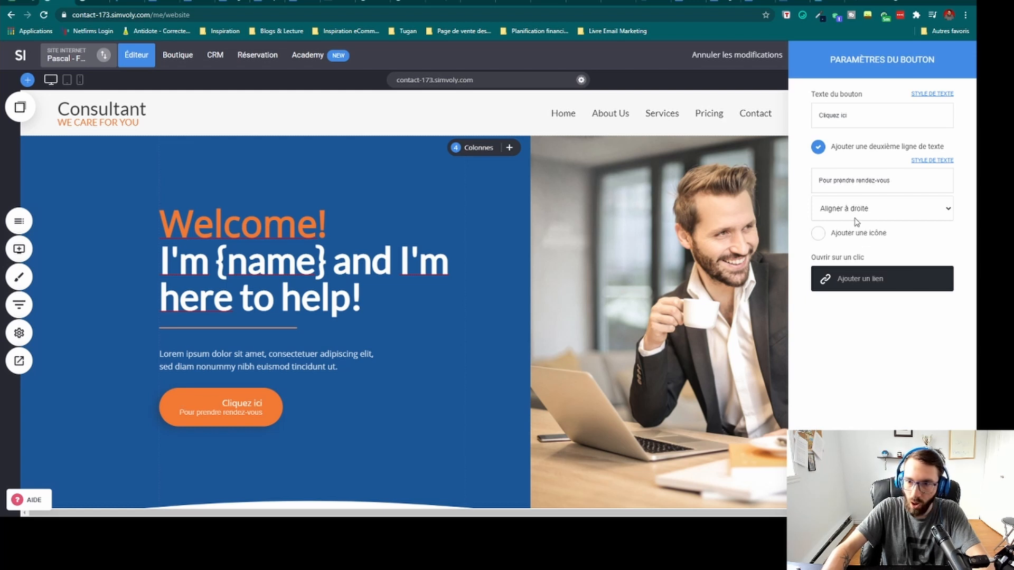
{"action": "left_click", "coordinate": [855, 241]}
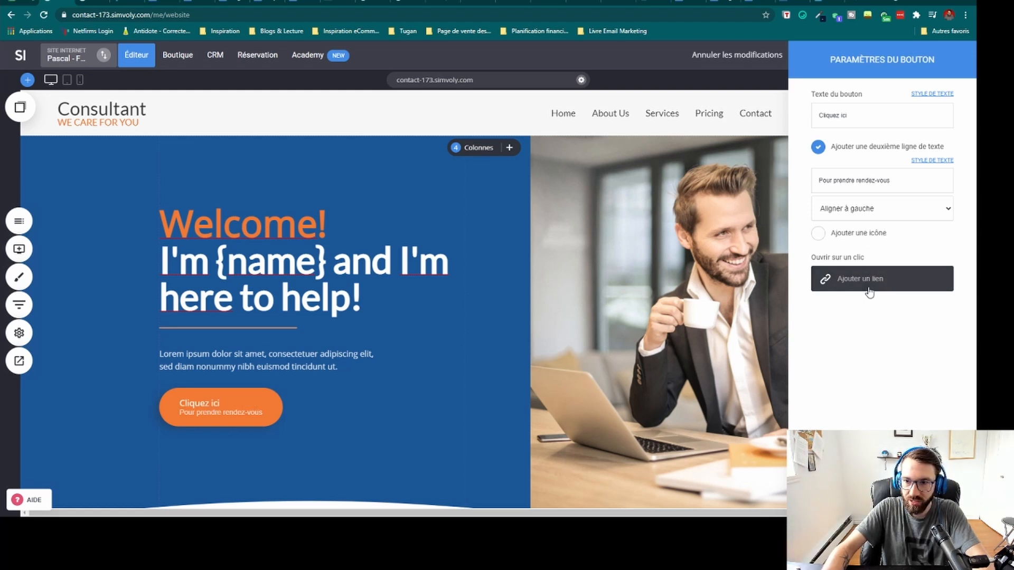
Step: Examine the link types available for the hero button, from shop and external link to e-mail and telephone, and cancel without adding a link
{"action": "left_click_drag", "start_coordinate": [825, 259], "coordinate": [864, 259]}
{"action": "left_click", "coordinate": [866, 279]}
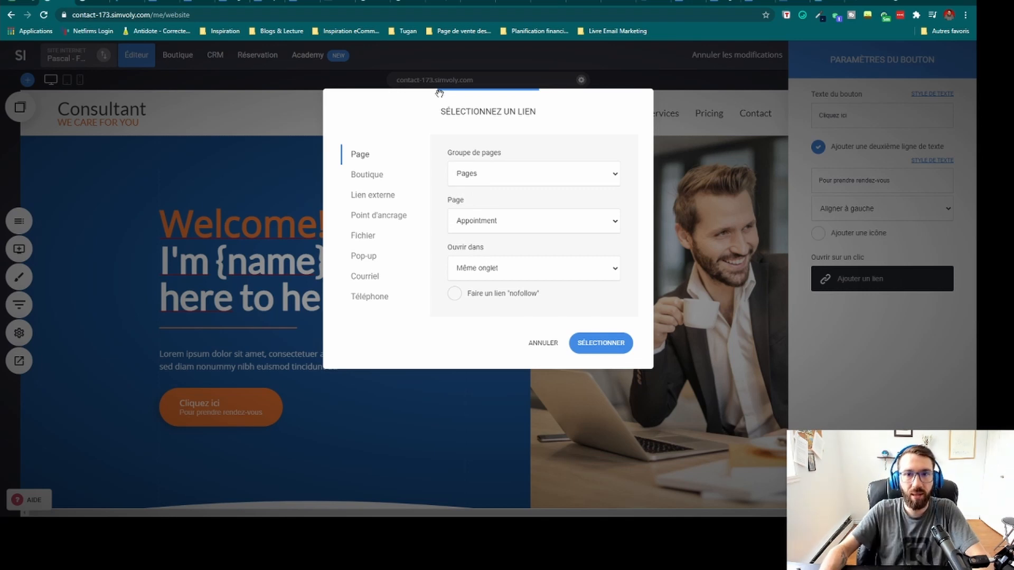
{"action": "left_click", "coordinate": [350, 176]}
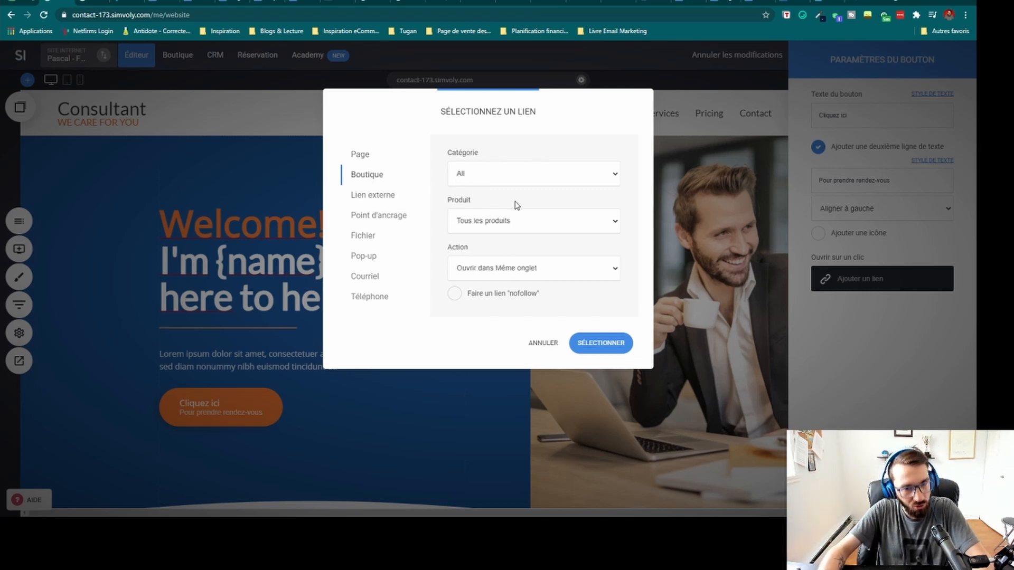
{"action": "left_click", "coordinate": [382, 205]}
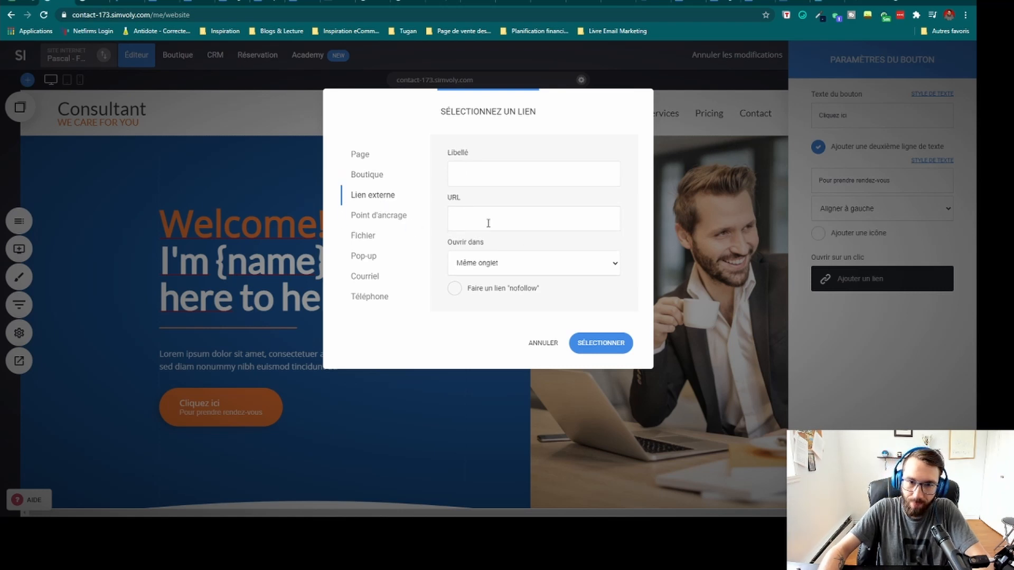
{"action": "left_click", "coordinate": [371, 220]}
{"action": "left_click", "coordinate": [364, 238]}
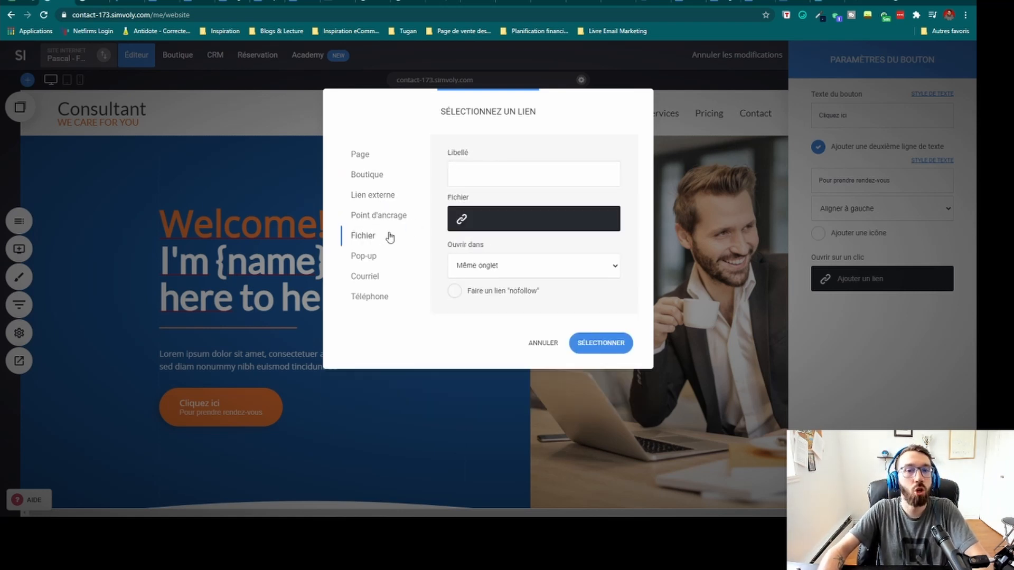
{"action": "left_click", "coordinate": [371, 259]}
{"action": "left_click", "coordinate": [376, 279]}
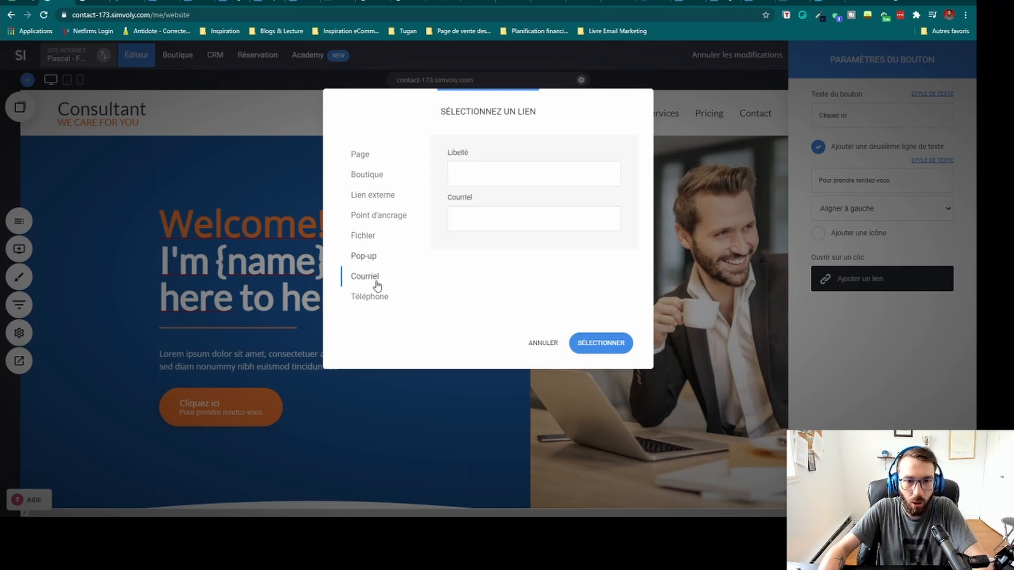
{"action": "left_click", "coordinate": [377, 299]}
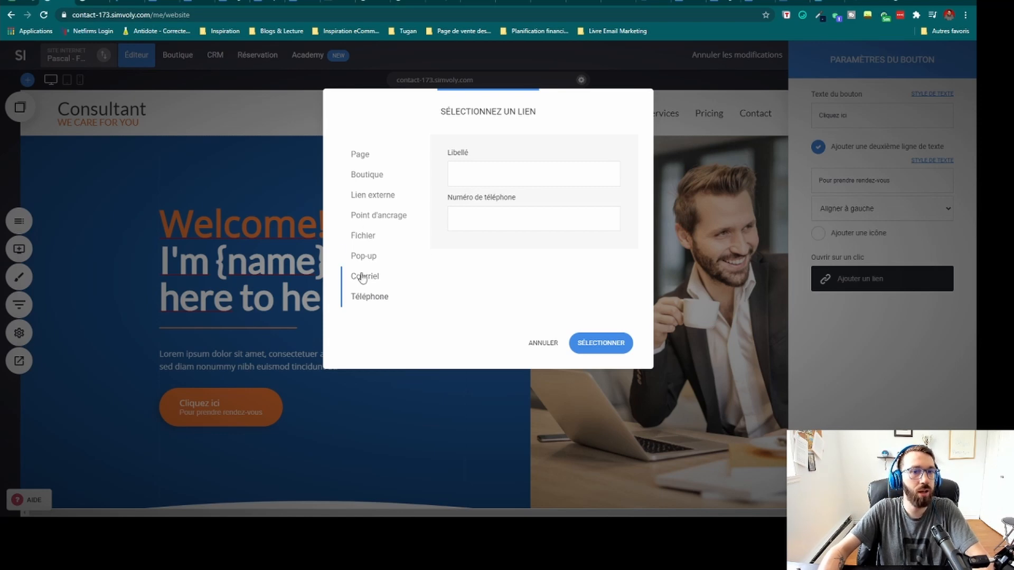
{"action": "left_click", "coordinate": [552, 344]}
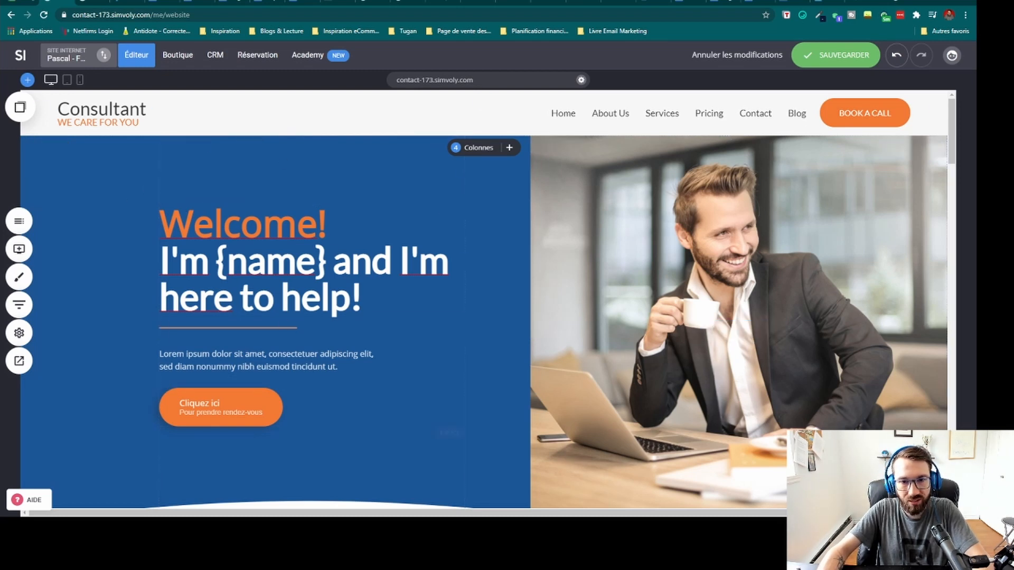
Step: Try the pale background colour FFEEE4 on the hero's narrow empty first column, make it fully transparent and close the column settings
{"action": "scroll", "coordinate": [589, 418], "scroll_direction": "down", "scroll_amount": 3}
{"action": "scroll", "coordinate": [586, 402], "scroll_direction": "up", "scroll_amount": 3}
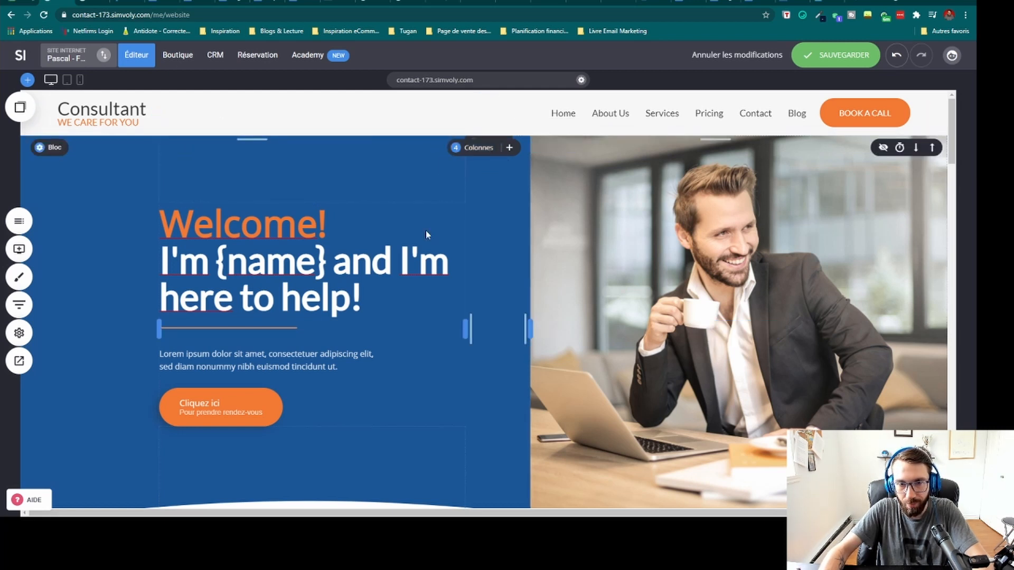
{"action": "left_click", "coordinate": [52, 189]}
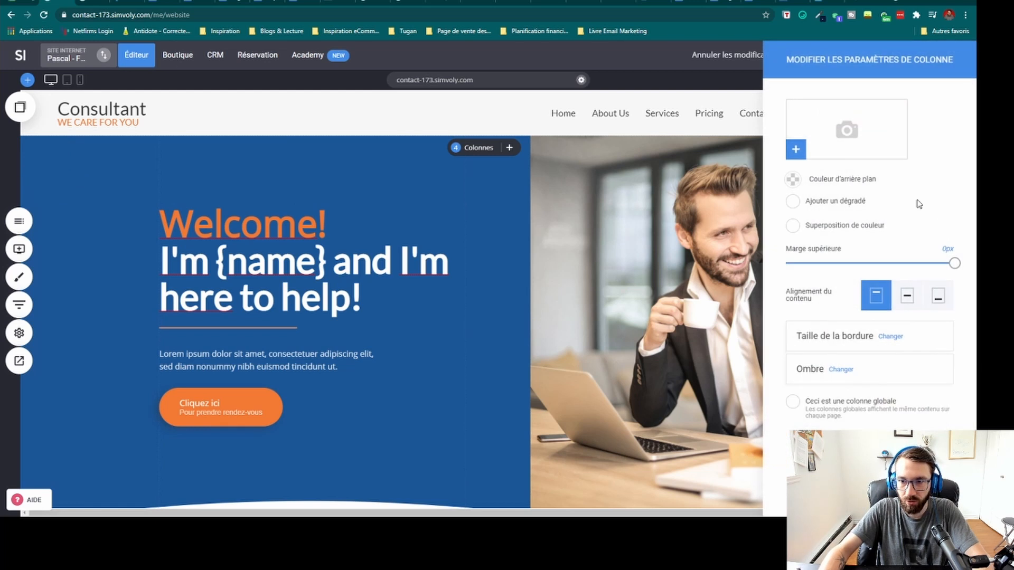
{"action": "left_click", "coordinate": [793, 179]}
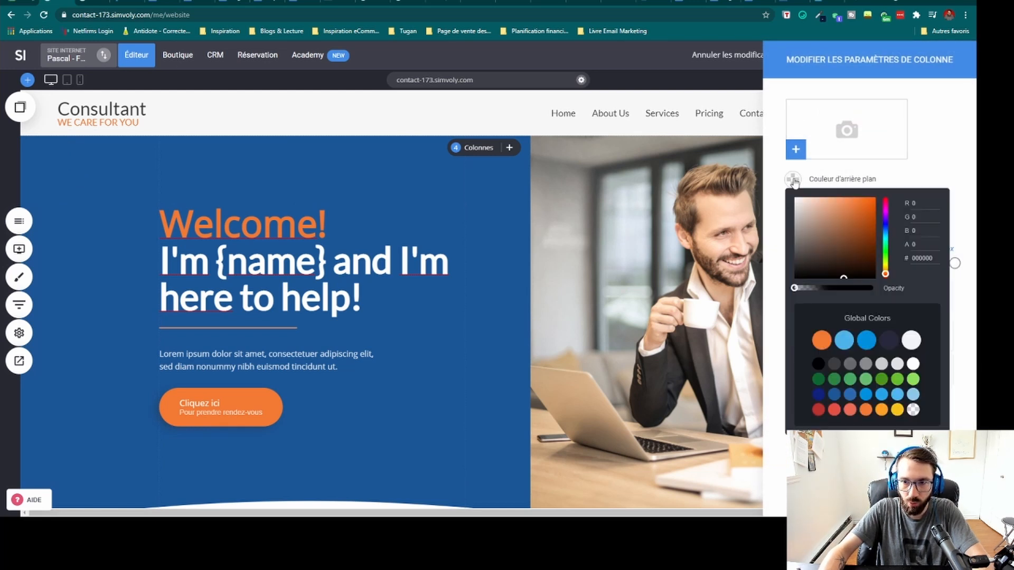
{"action": "mouse_move", "coordinate": [855, 206]}
{"action": "left_mouse_down"}
{"action": "mouse_move", "coordinate": [828, 224]}
{"action": "mouse_move", "coordinate": [866, 195]}
{"action": "mouse_move", "coordinate": [845, 204]}
{"action": "mouse_move", "coordinate": [796, 180]}
{"action": "left_mouse_up"}
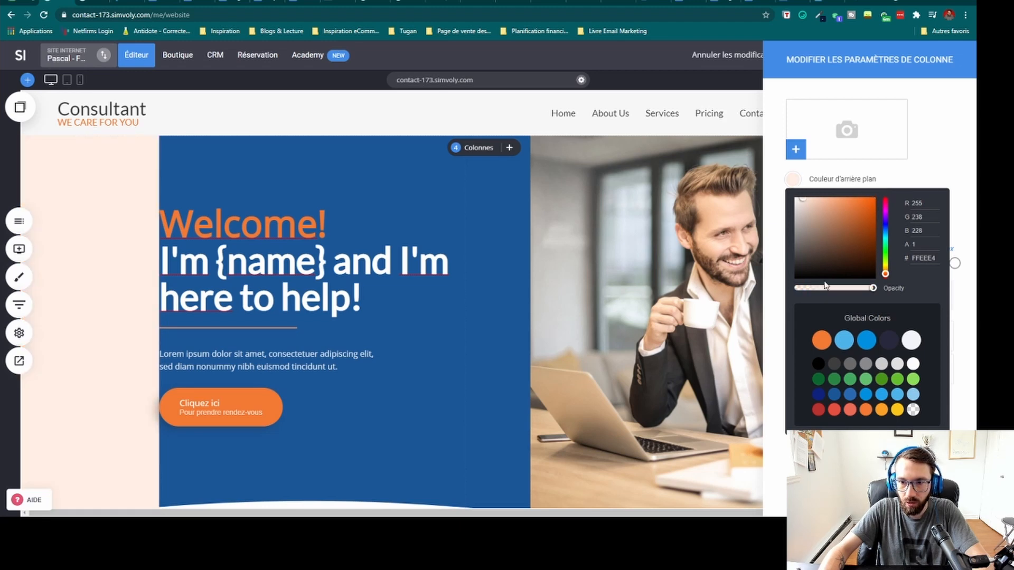
{"action": "left_click_drag", "start_coordinate": [871, 288], "coordinate": [782, 291]}
{"action": "left_click", "coordinate": [771, 151]}
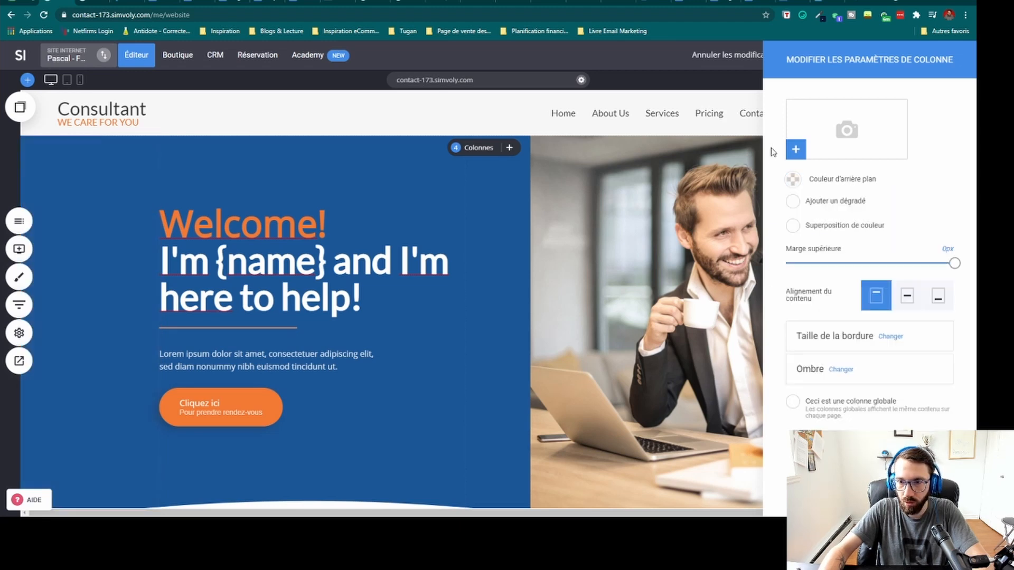
{"action": "left_click", "coordinate": [492, 247]}
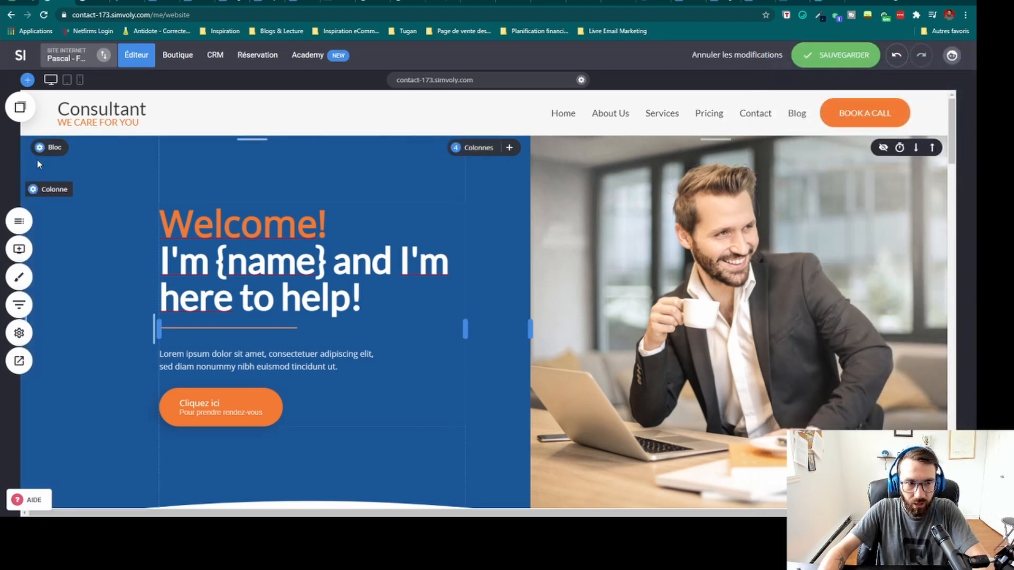
Step: Try the border size setting on the hero's narrow first column and return it to 0 px
{"action": "mouse_move", "coordinate": [50, 153]}
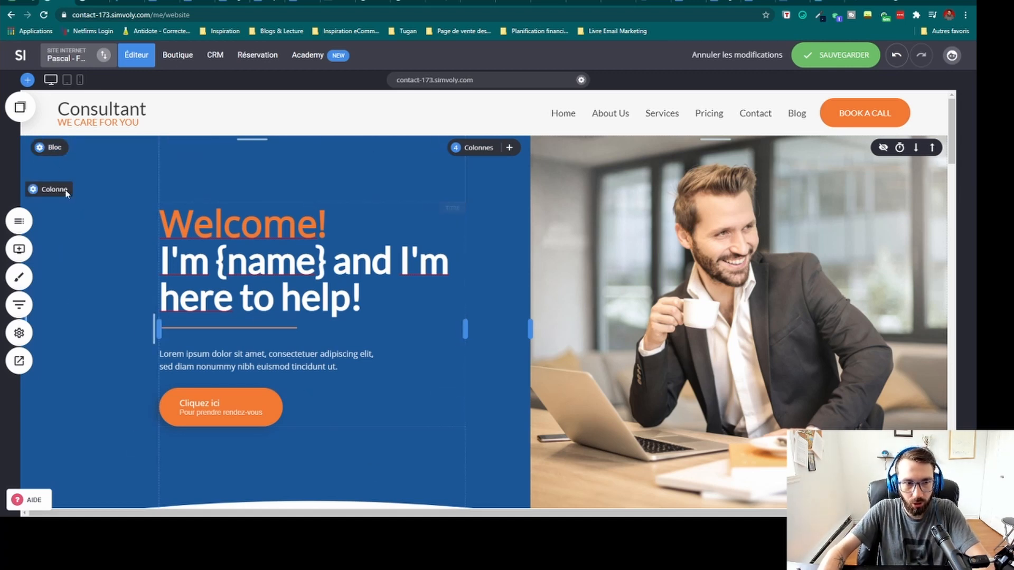
{"action": "left_click", "coordinate": [33, 189]}
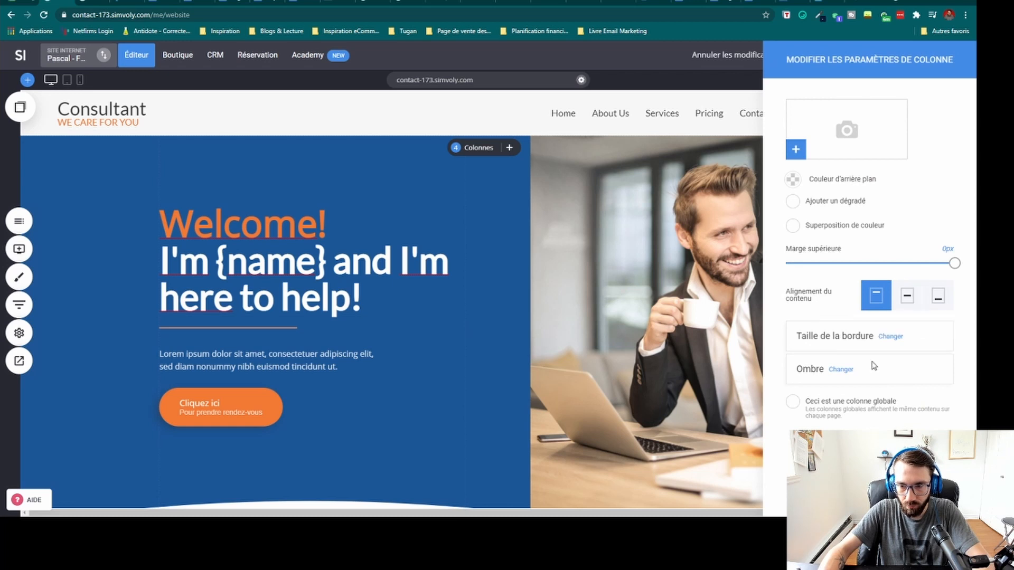
{"action": "left_click", "coordinate": [890, 337]}
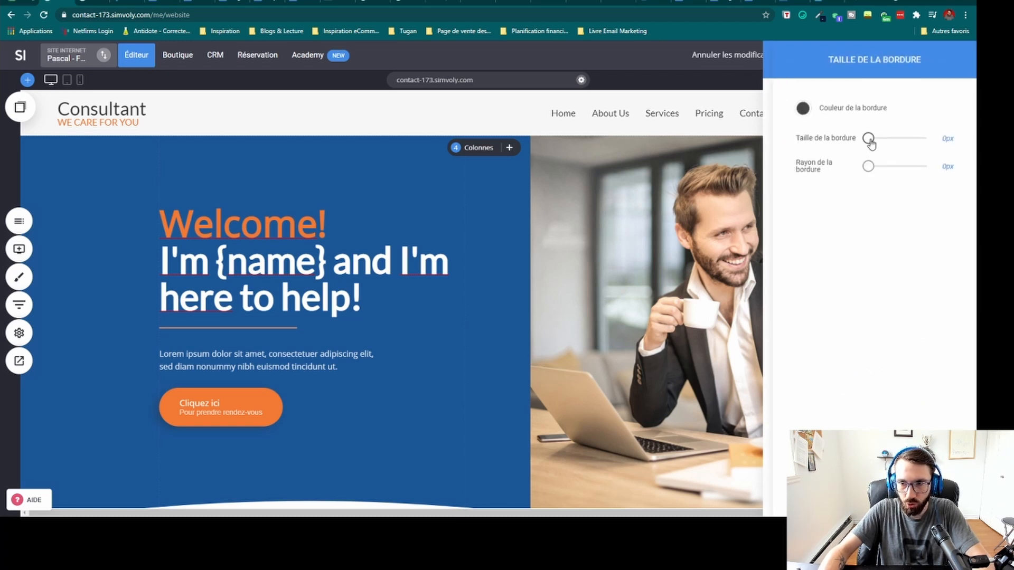
{"action": "left_click_drag", "start_coordinate": [870, 141], "coordinate": [774, 152]}
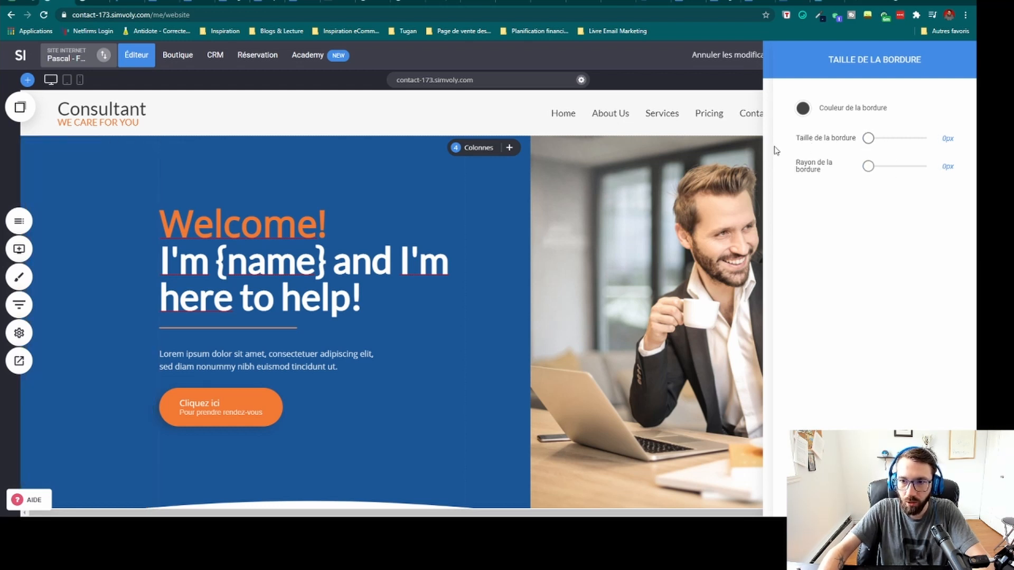
{"action": "left_click", "coordinate": [773, 153]}
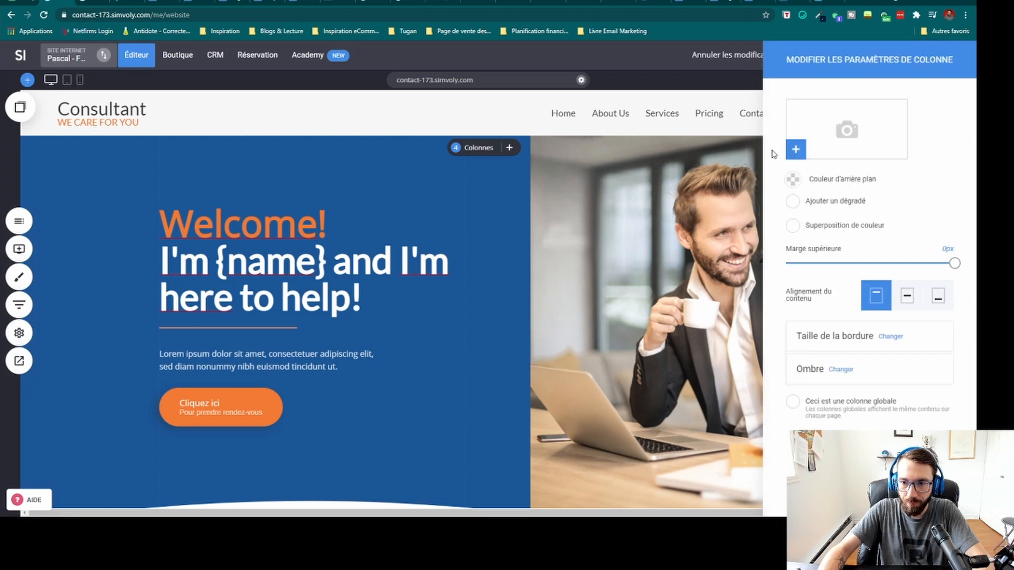
Step: Try an outer shadow in orange FF5C00 on the narrow first column, make its colour fully transparent and close the settings
{"action": "left_click", "coordinate": [841, 370]}
{"action": "left_click", "coordinate": [476, 191]}
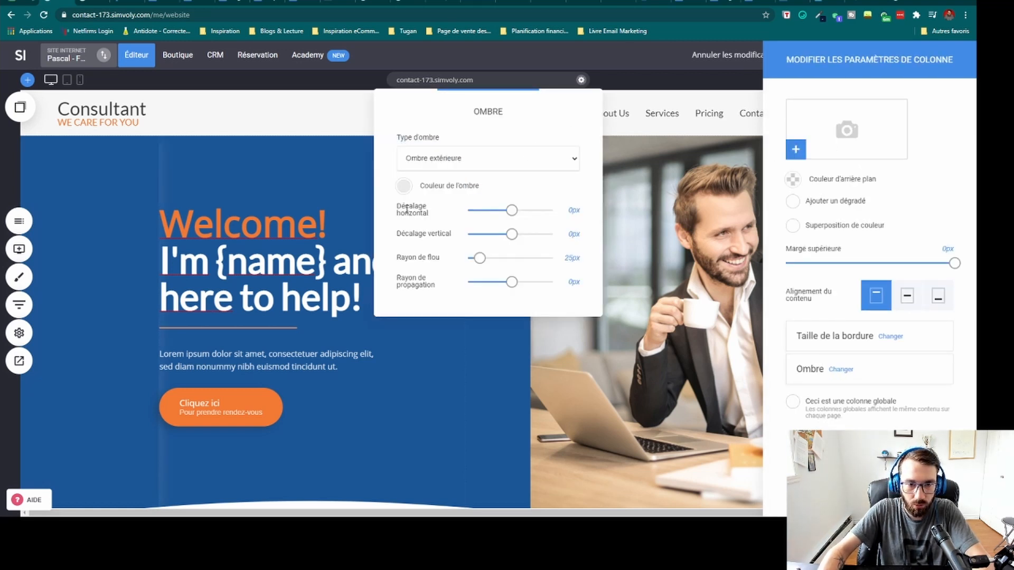
{"action": "left_click", "coordinate": [405, 186]}
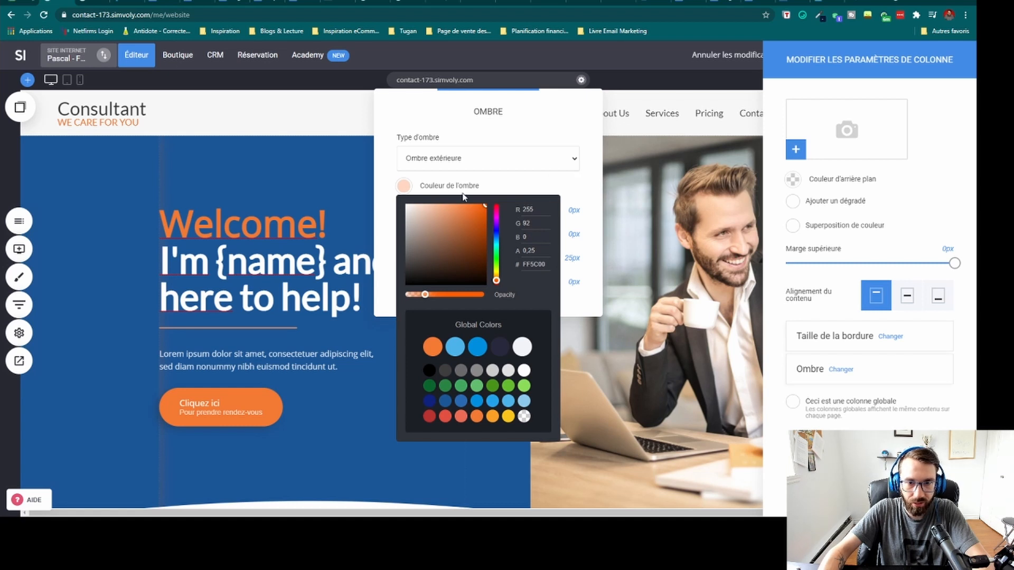
{"action": "left_click_drag", "start_coordinate": [414, 244], "coordinate": [533, 297]}
{"action": "left_click_drag", "start_coordinate": [426, 297], "coordinate": [388, 292]}
{"action": "left_click", "coordinate": [382, 159]}
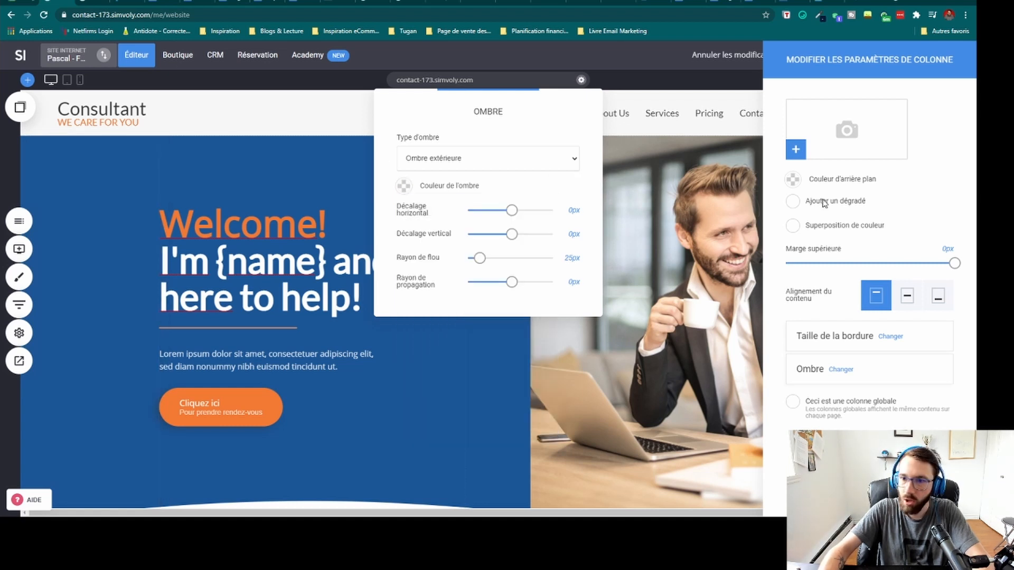
{"action": "left_click", "coordinate": [937, 207]}
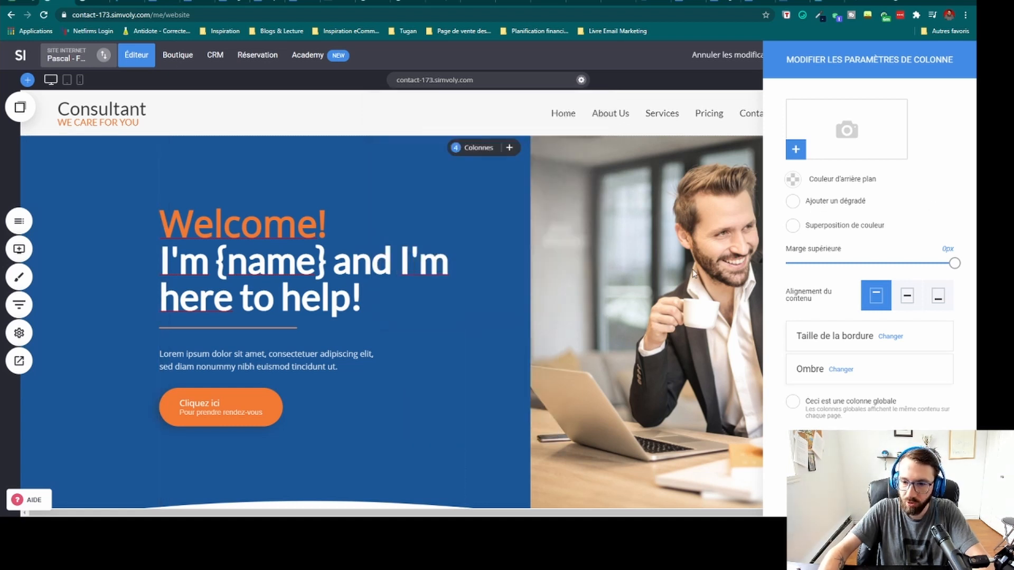
{"action": "left_click", "coordinate": [565, 388]}
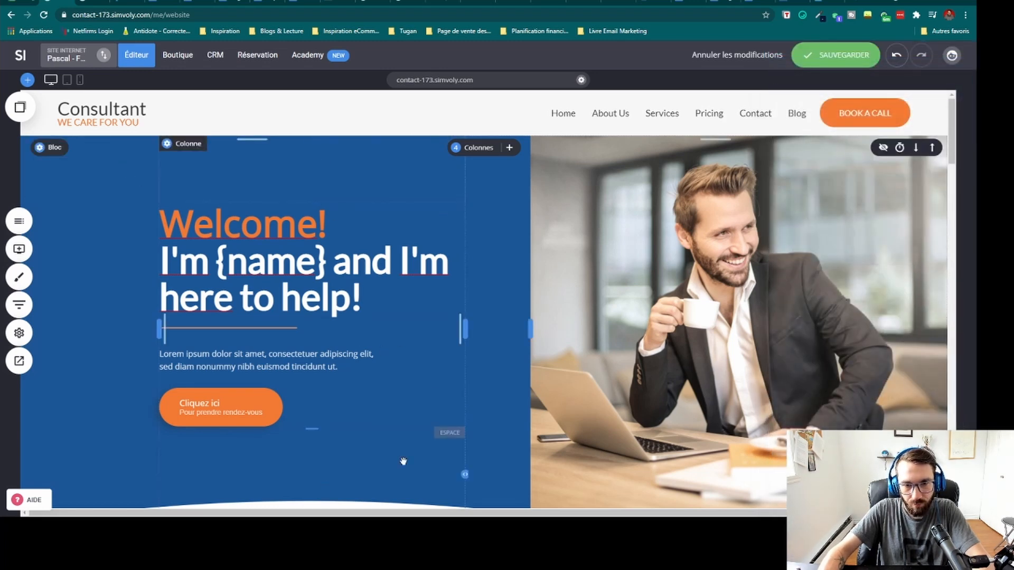
Step: Align the content of the hero's photo column to the bottom and set its top margin to -5 px
{"action": "left_click", "coordinate": [554, 147]}
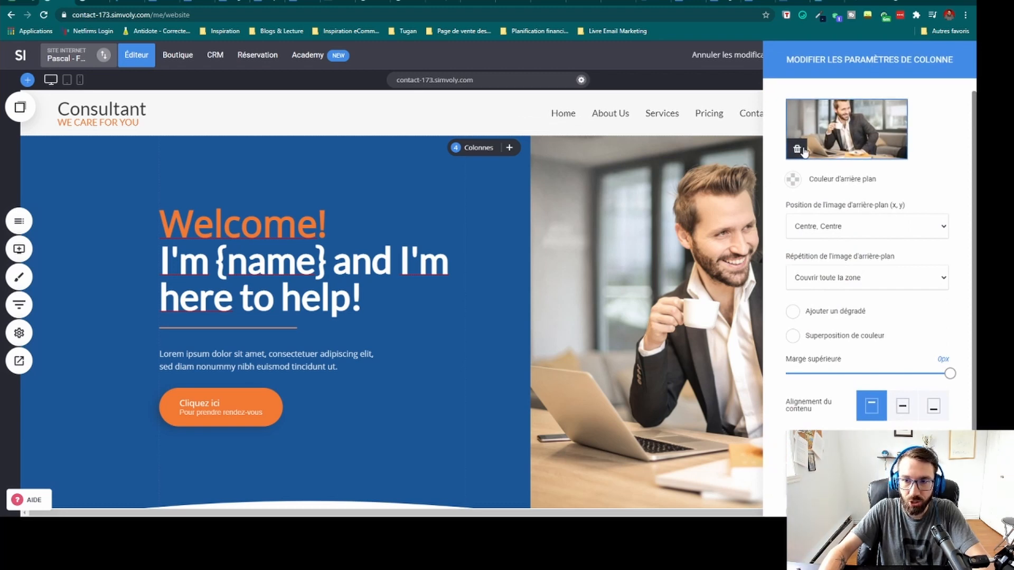
{"action": "left_click", "coordinate": [586, 171]}
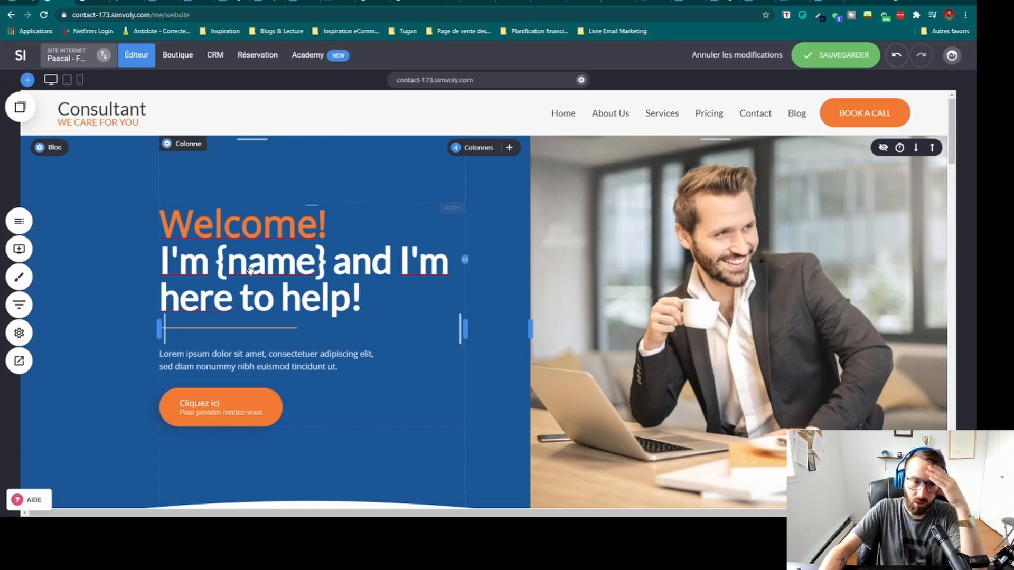
{"action": "left_click", "coordinate": [727, 338]}
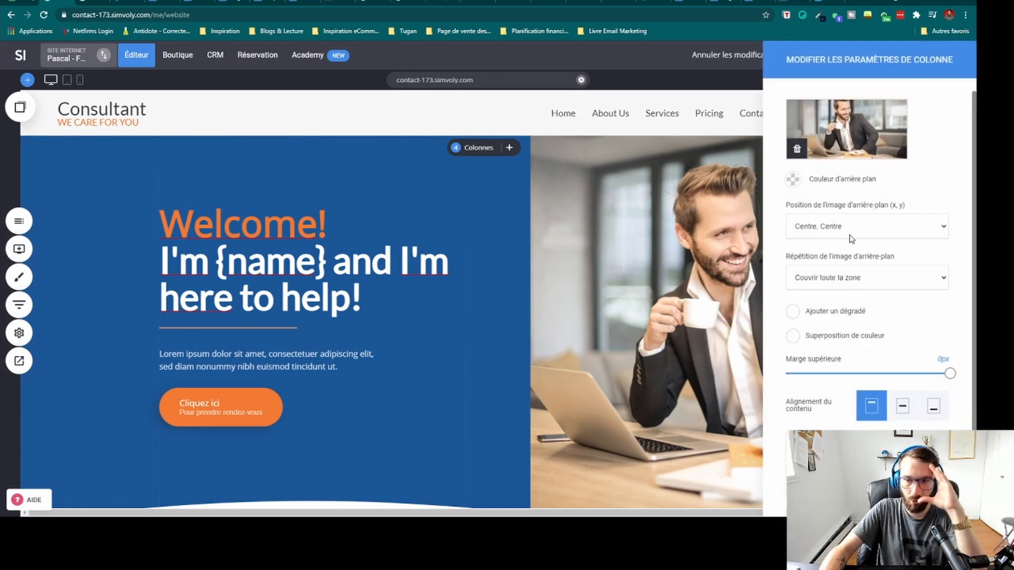
{"action": "mouse_move", "coordinate": [950, 376]}
{"action": "left_mouse_down"}
{"action": "mouse_move", "coordinate": [871, 374]}
{"action": "mouse_move", "coordinate": [961, 368]}
{"action": "mouse_move", "coordinate": [875, 374]}
{"action": "mouse_move", "coordinate": [951, 374]}
{"action": "left_mouse_up"}
{"action": "left_click", "coordinate": [902, 407]}
{"action": "left_click", "coordinate": [946, 413]}
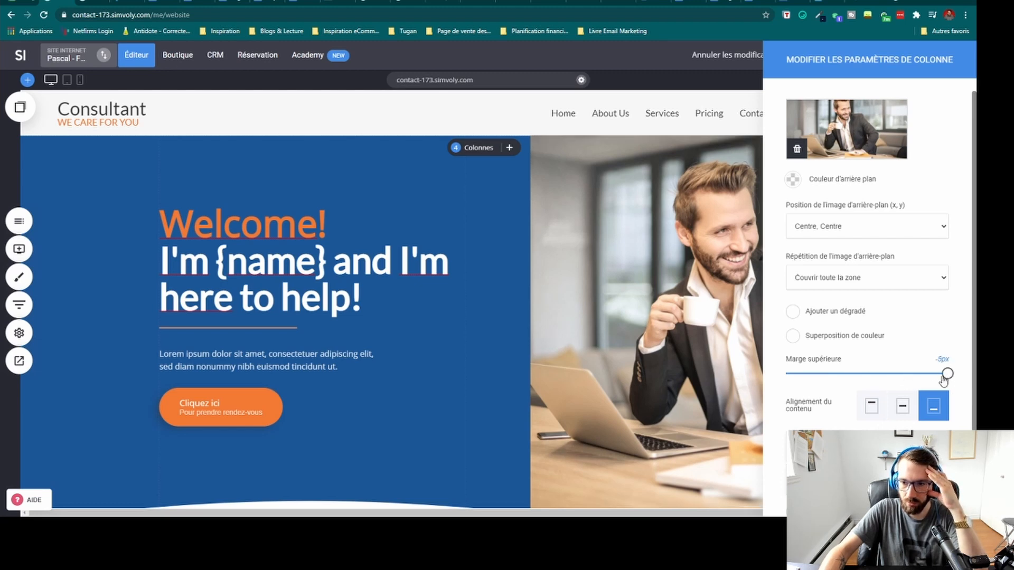
{"action": "left_click", "coordinate": [713, 362]}
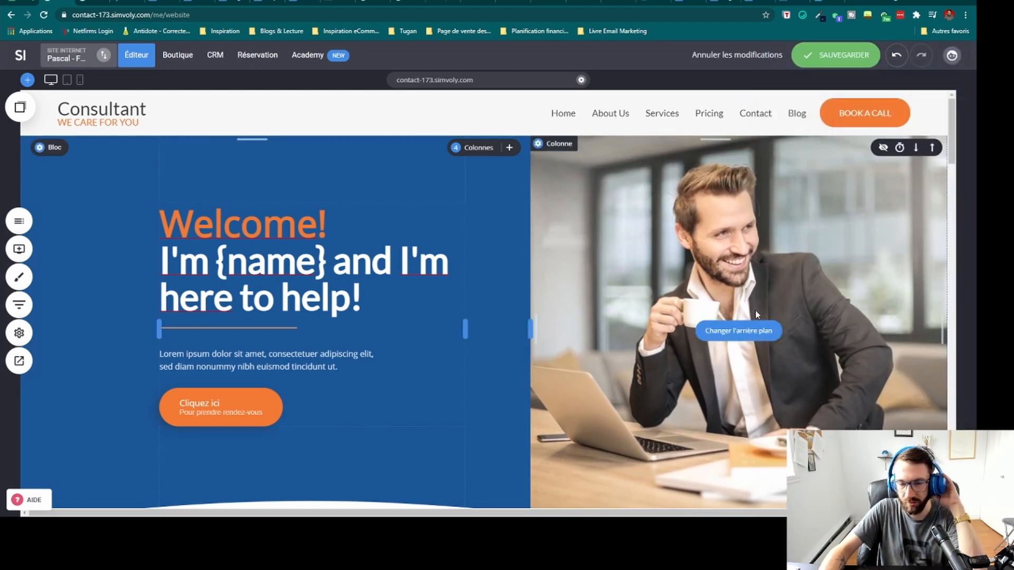
{"action": "scroll", "coordinate": [603, 342], "scroll_direction": "down", "scroll_amount": 1}
{"action": "scroll", "coordinate": [504, 283], "scroll_direction": "up", "scroll_amount": 1}
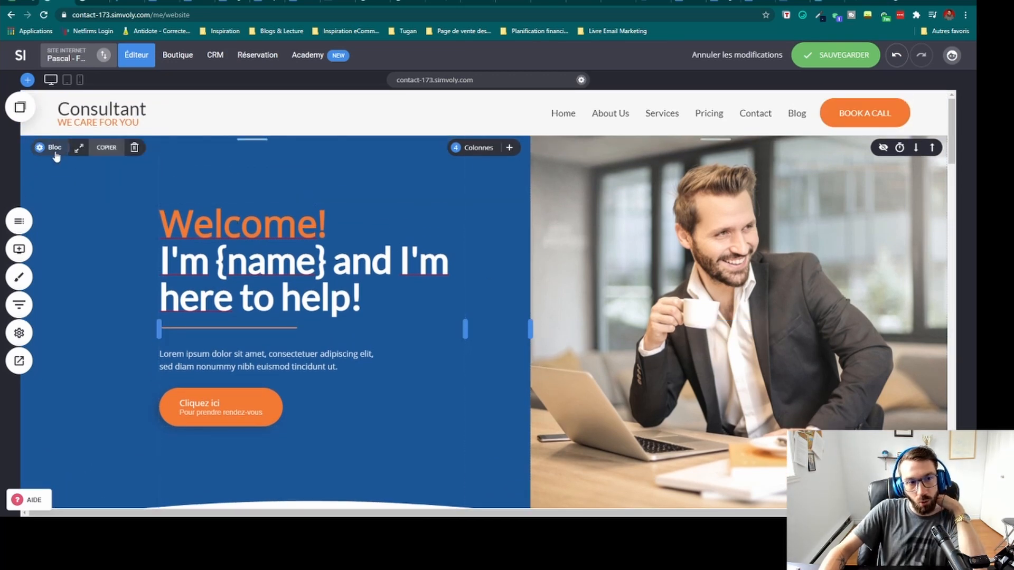
{"action": "scroll", "coordinate": [907, 352], "scroll_direction": "down", "scroll_amount": 3}
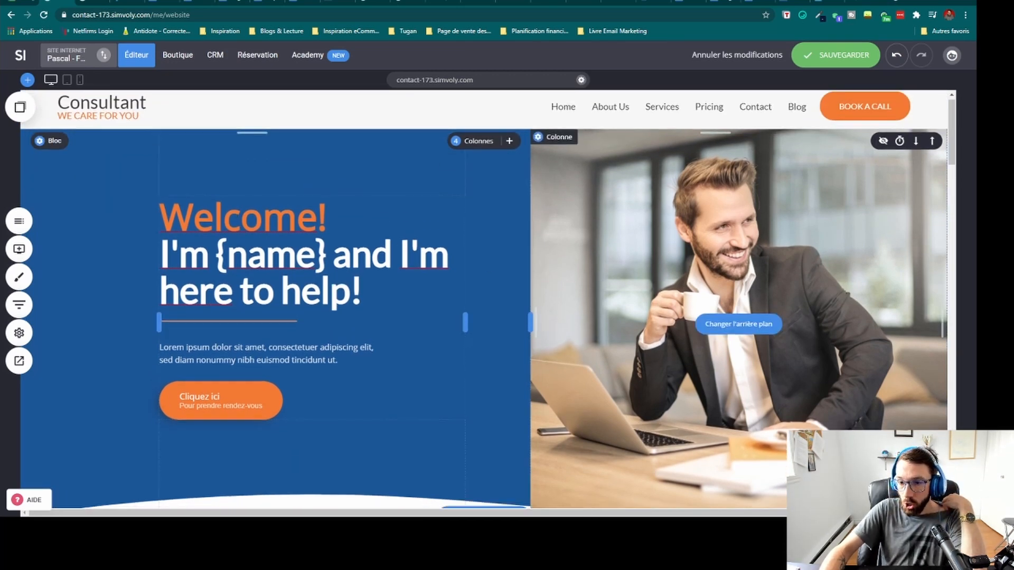
{"action": "scroll", "coordinate": [907, 353], "scroll_direction": "up", "scroll_amount": 2}
{"action": "scroll", "coordinate": [83, 321], "scroll_direction": "up", "scroll_amount": 1}
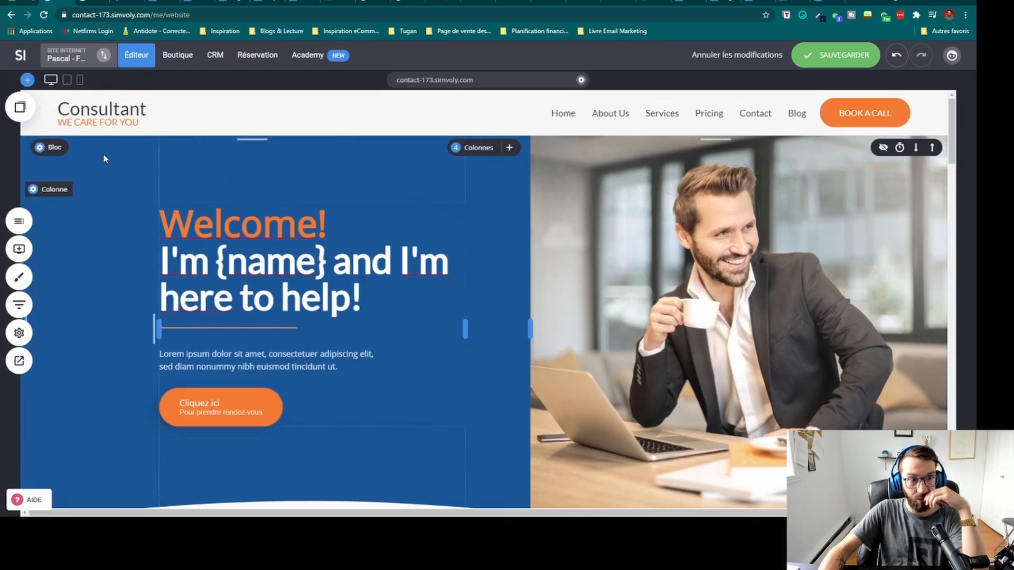
{"action": "mouse_move", "coordinate": [53, 153]}
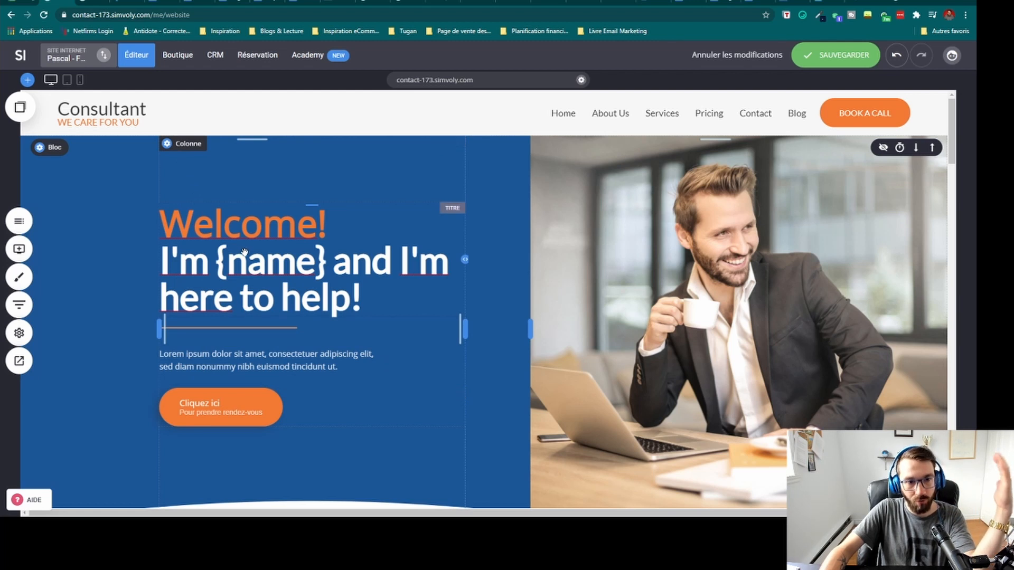
Step: Try moving the hero block down one position and return it to its original place
{"action": "mouse_move", "coordinate": [244, 244]}
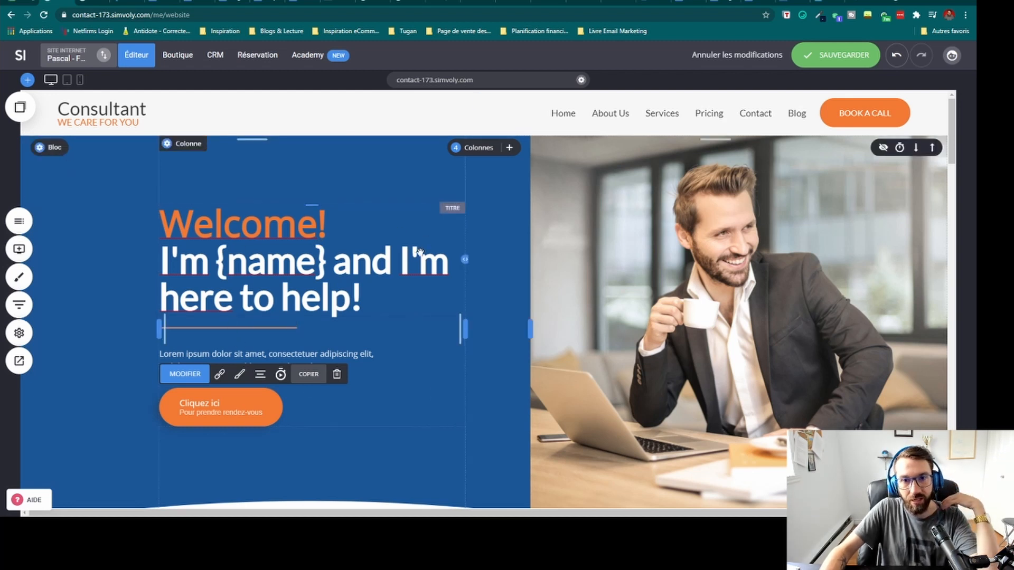
{"action": "left_click", "coordinate": [916, 148]}
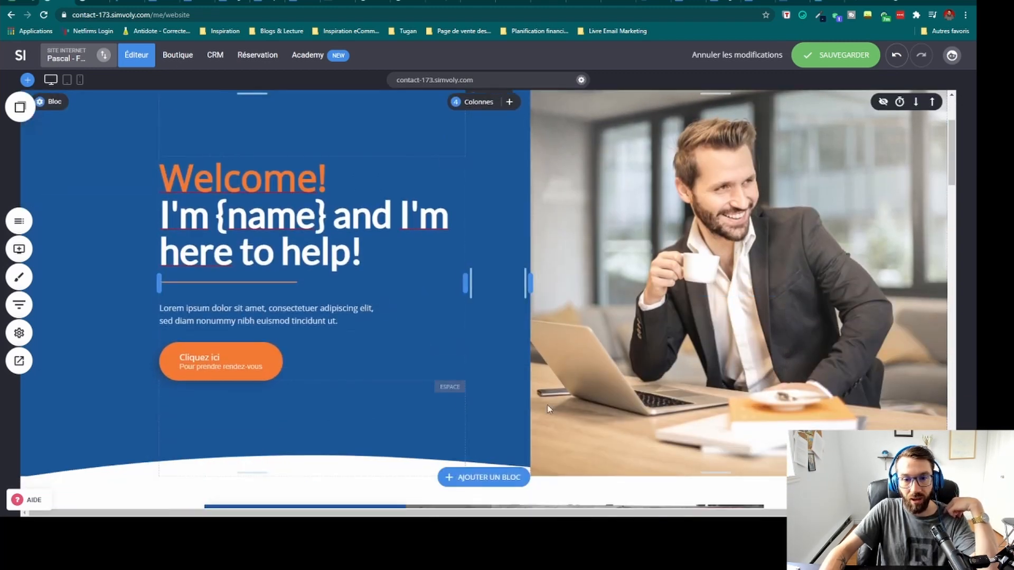
{"action": "left_click", "coordinate": [931, 102]}
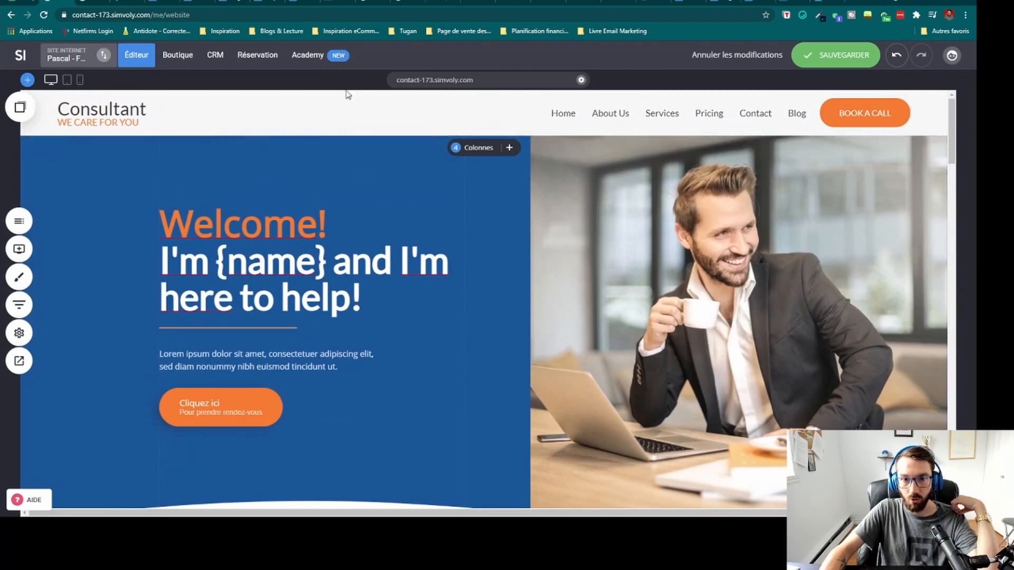
Step: Hide the hero block and reveal it again
{"action": "mouse_move", "coordinate": [60, 149]}
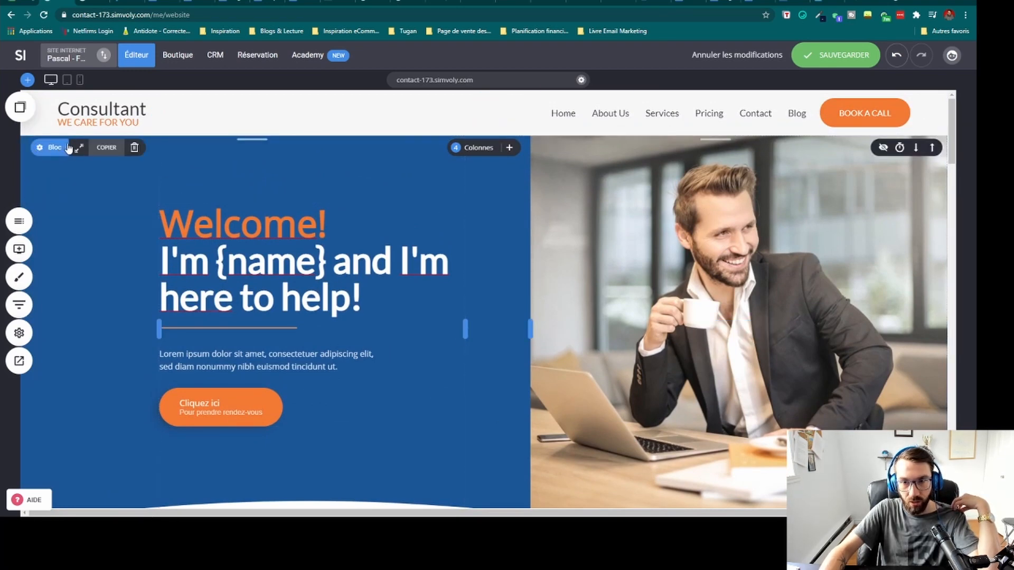
{"action": "left_click", "coordinate": [915, 147]}
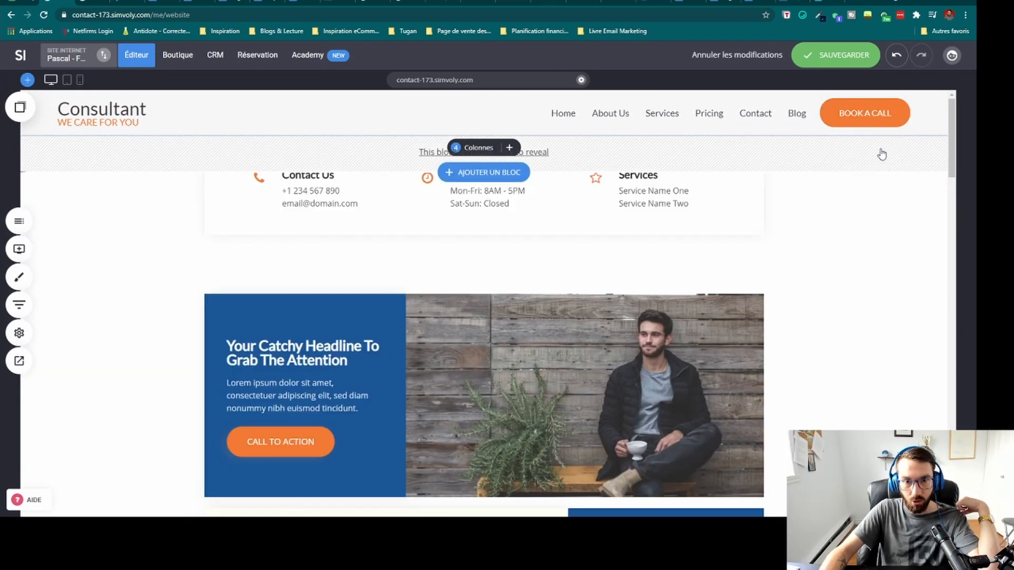
{"action": "left_click", "coordinate": [62, 153]}
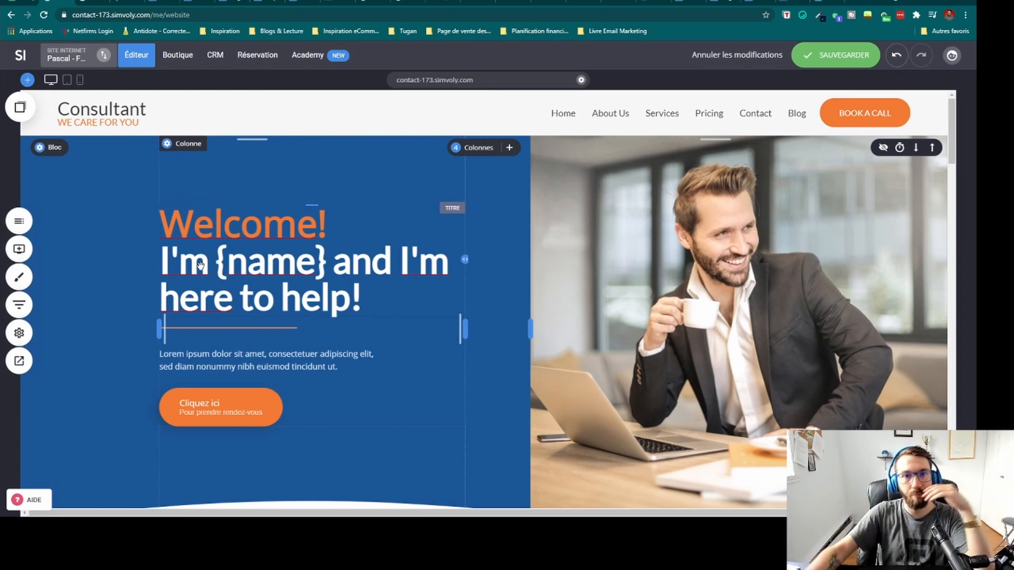
Step: Try adding a column to the "Your Catchy Headline" block beneath the contact details and undo it
{"action": "scroll", "coordinate": [433, 232], "scroll_direction": "down", "scroll_amount": 7}
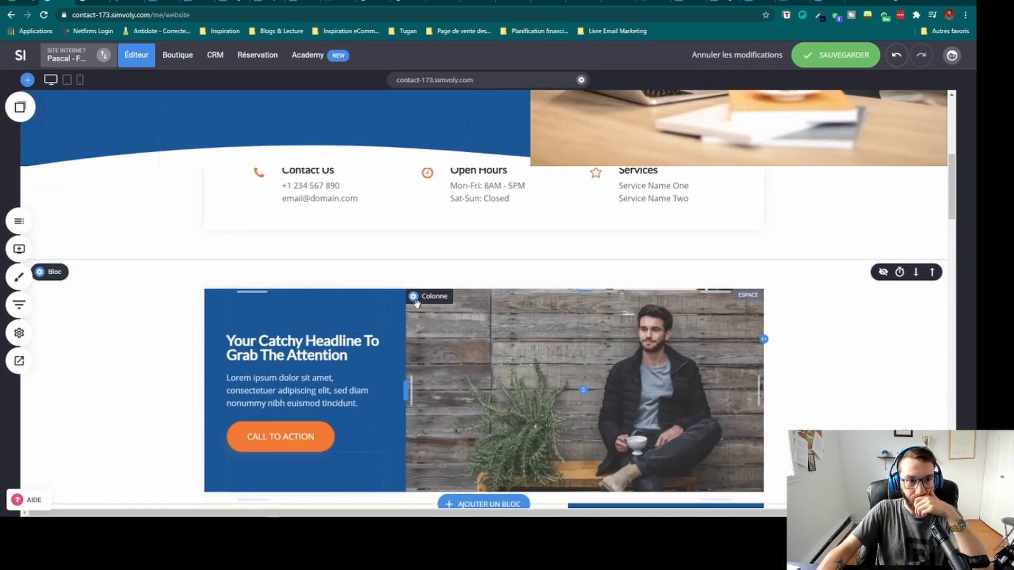
{"action": "scroll", "coordinate": [416, 302], "scroll_direction": "down", "scroll_amount": 2}
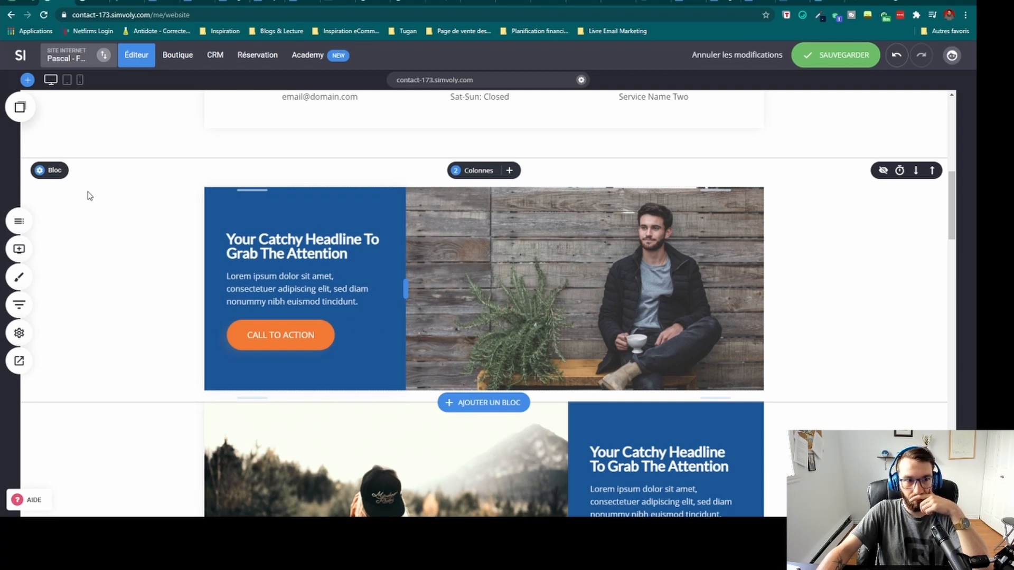
{"action": "left_click", "coordinate": [48, 171]}
{"action": "left_click", "coordinate": [46, 244]}
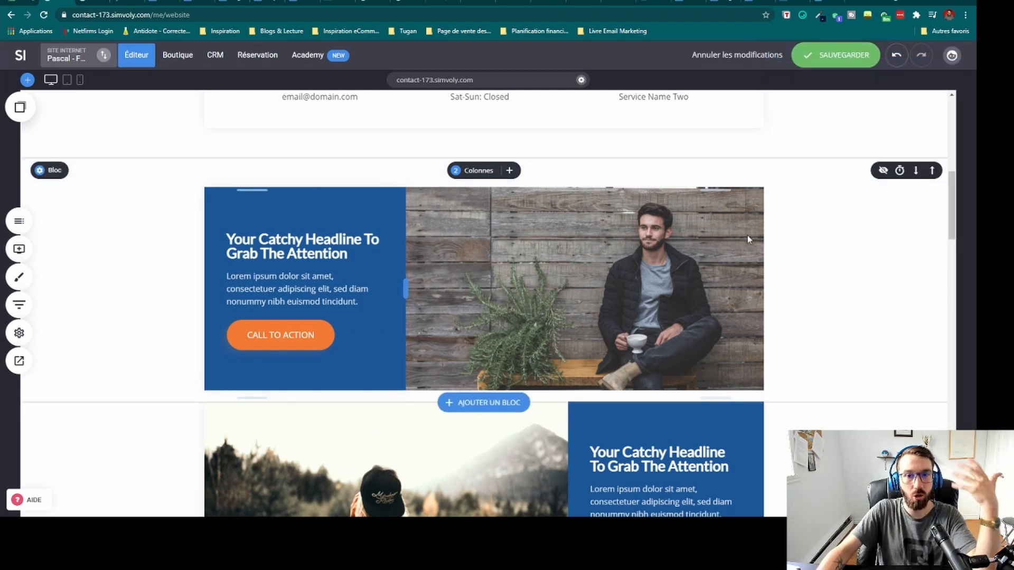
{"action": "left_click", "coordinate": [509, 170]}
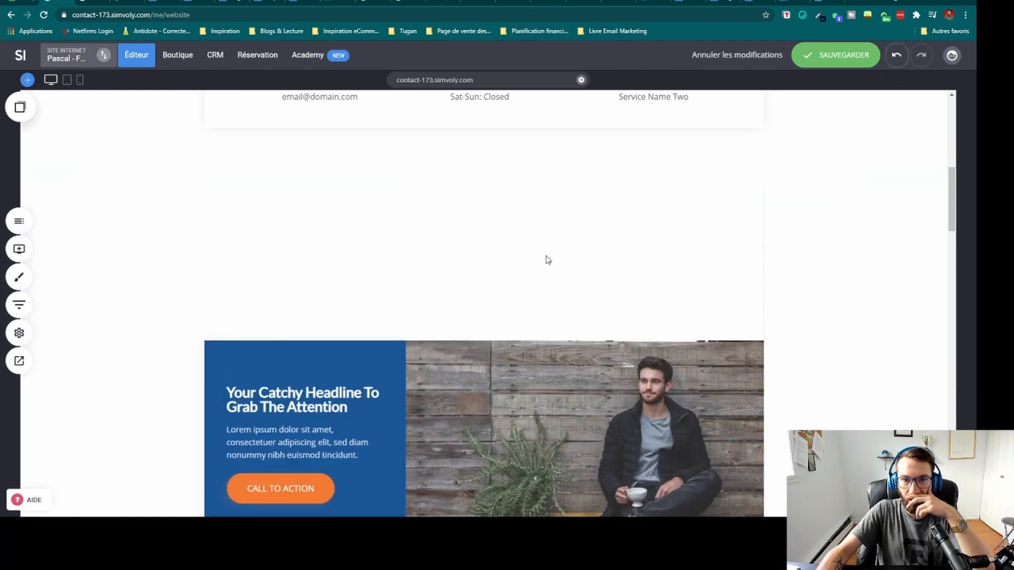
{"action": "key", "text": "ctrl+z"}
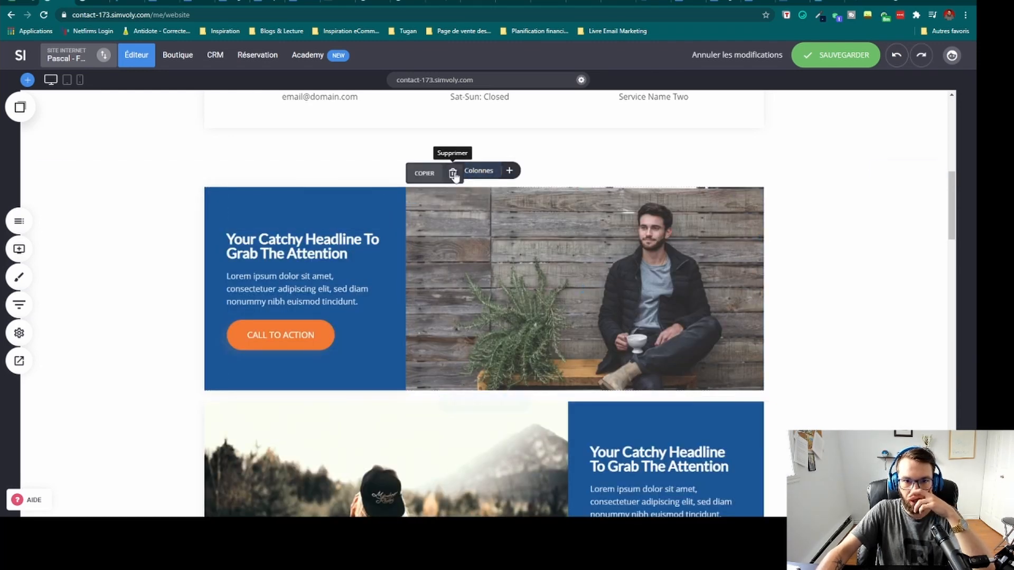
Step: Divide the content of the "Your Catchy Headline" block into three, four and finally five columns
{"action": "left_click", "coordinate": [478, 171]}
{"action": "left_click", "coordinate": [516, 222]}
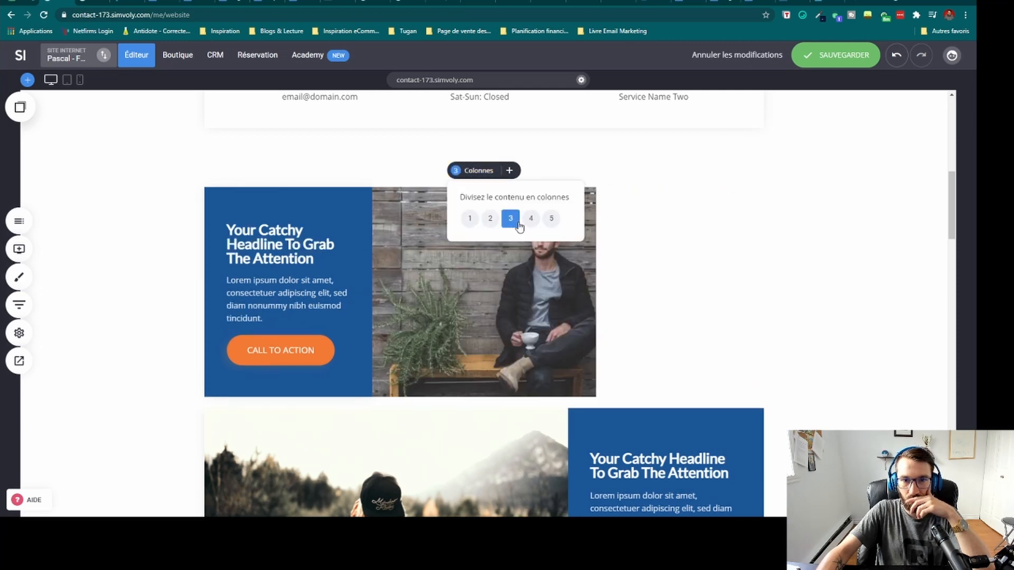
{"action": "left_click", "coordinate": [531, 221]}
{"action": "left_click", "coordinate": [550, 219]}
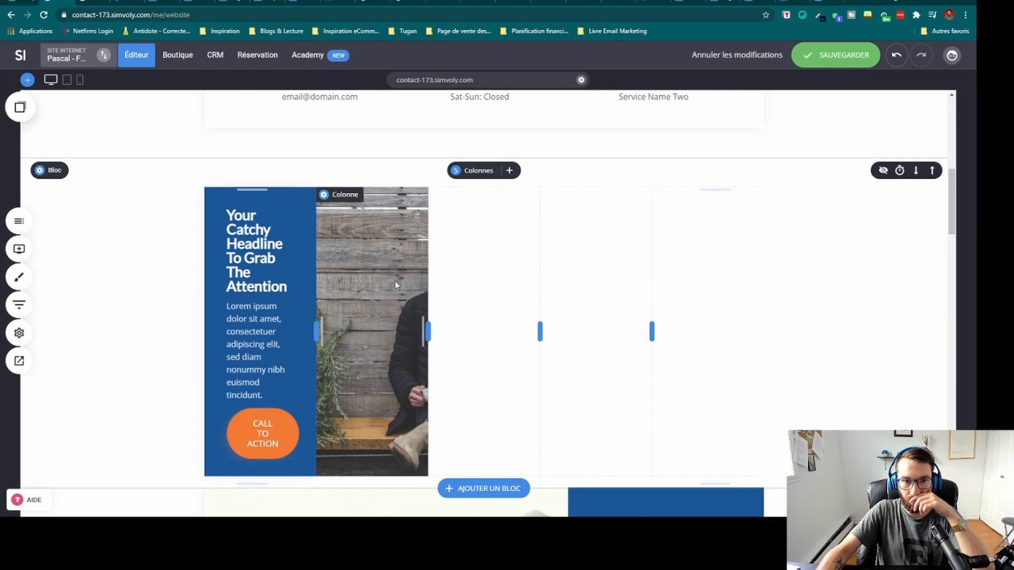
Step: Try the full container width (Pleine largeur) on the five-column block
{"action": "left_click", "coordinate": [50, 173]}
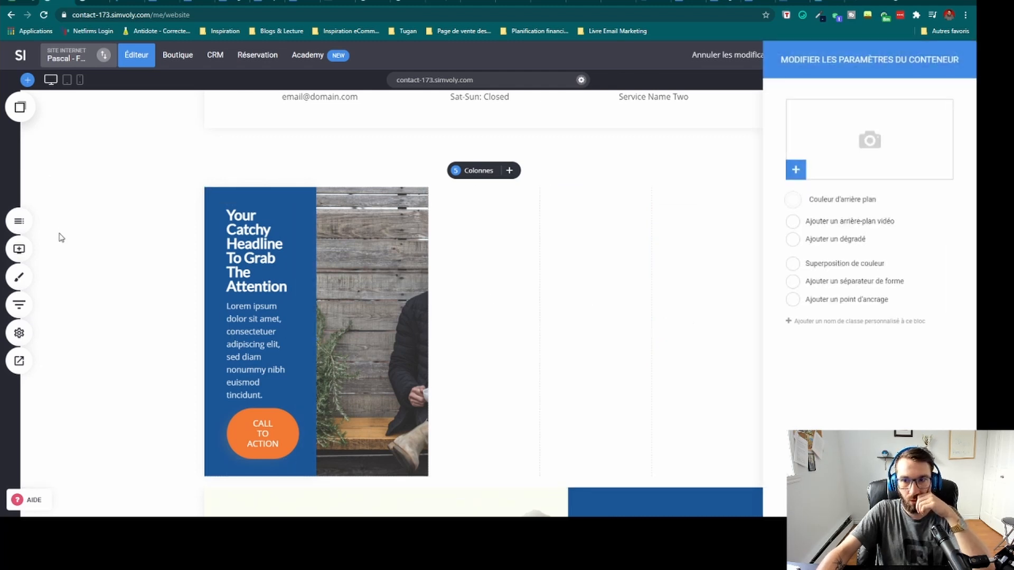
{"action": "left_click", "coordinate": [79, 170]}
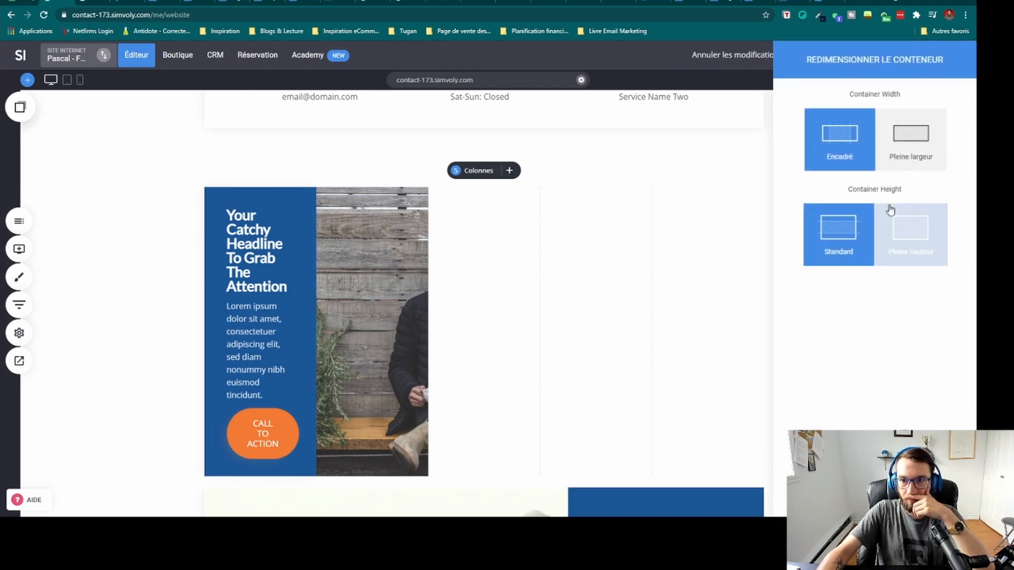
{"action": "left_click", "coordinate": [899, 145]}
{"action": "left_click", "coordinate": [486, 286]}
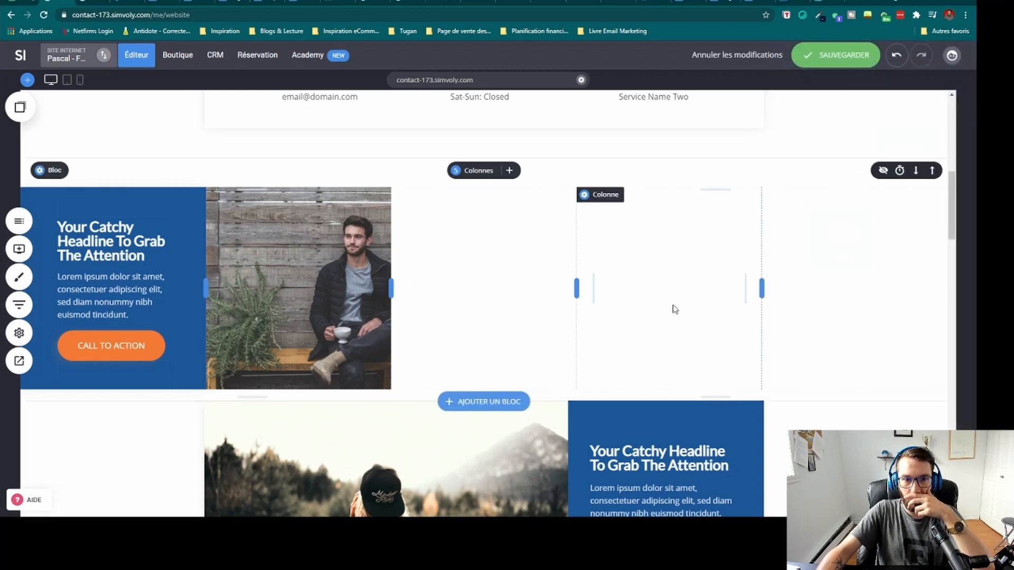
Step: Examine the five-column block's container settings for background, gradient, colour overlay, shape separator and anchor point
{"action": "left_click", "coordinate": [39, 170]}
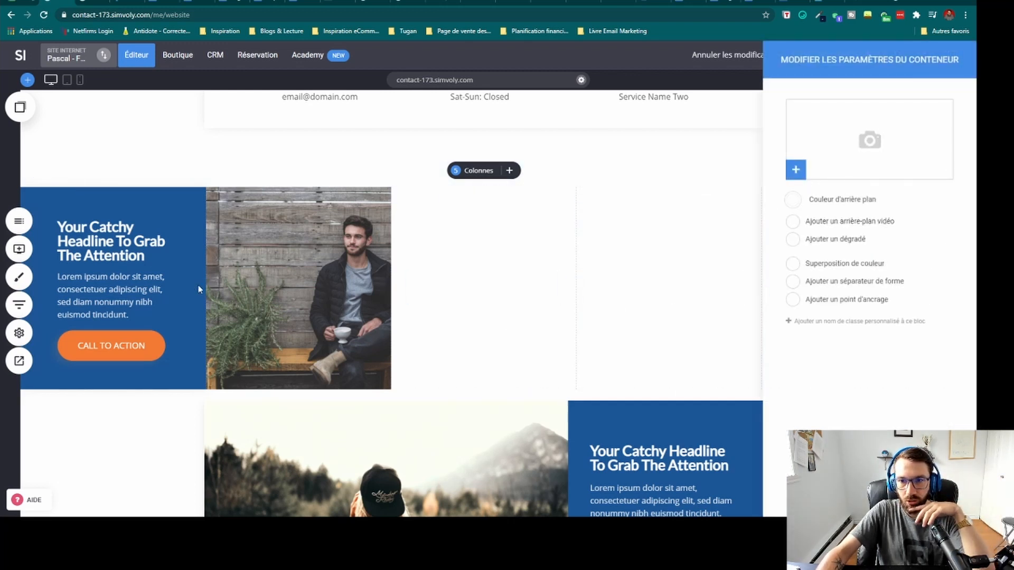
{"action": "left_click", "coordinate": [23, 255]}
{"action": "left_click", "coordinate": [44, 172]}
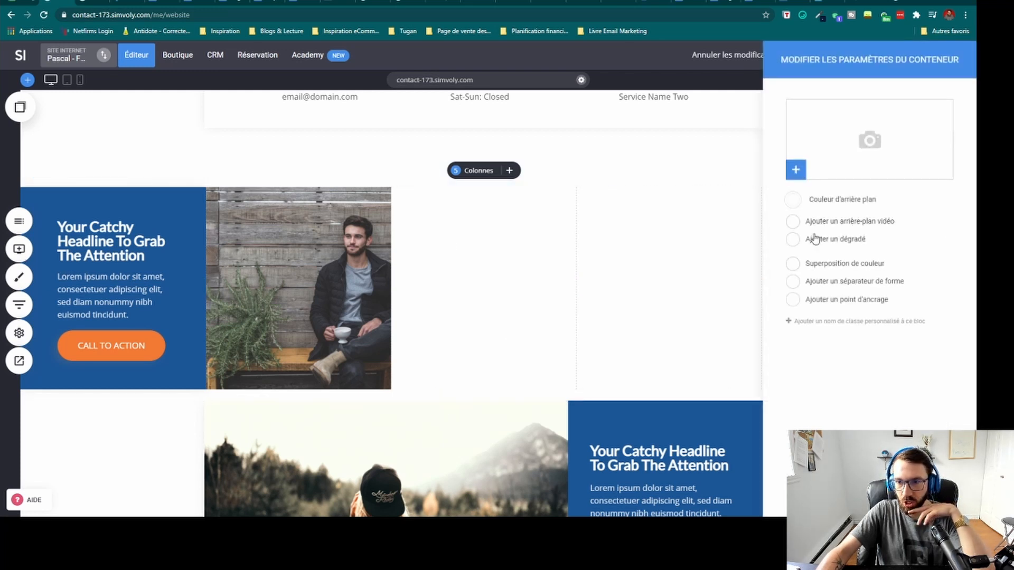
{"action": "left_click", "coordinate": [100, 206]}
{"action": "left_click", "coordinate": [42, 171]}
{"action": "left_click", "coordinate": [41, 169]}
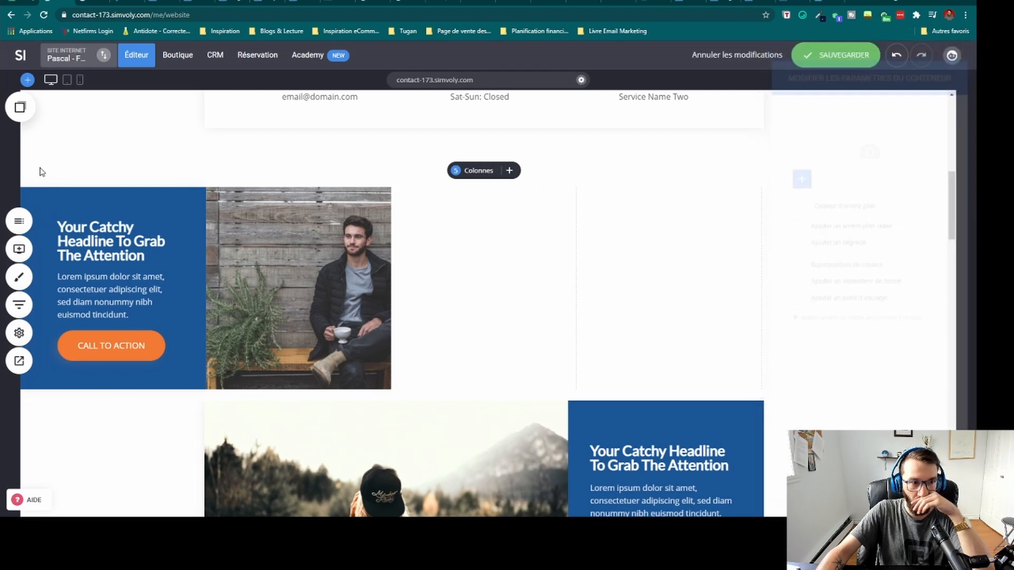
Step: Compare the two container widths on the five-column block and return it to Encadré
{"action": "left_click", "coordinate": [87, 174]}
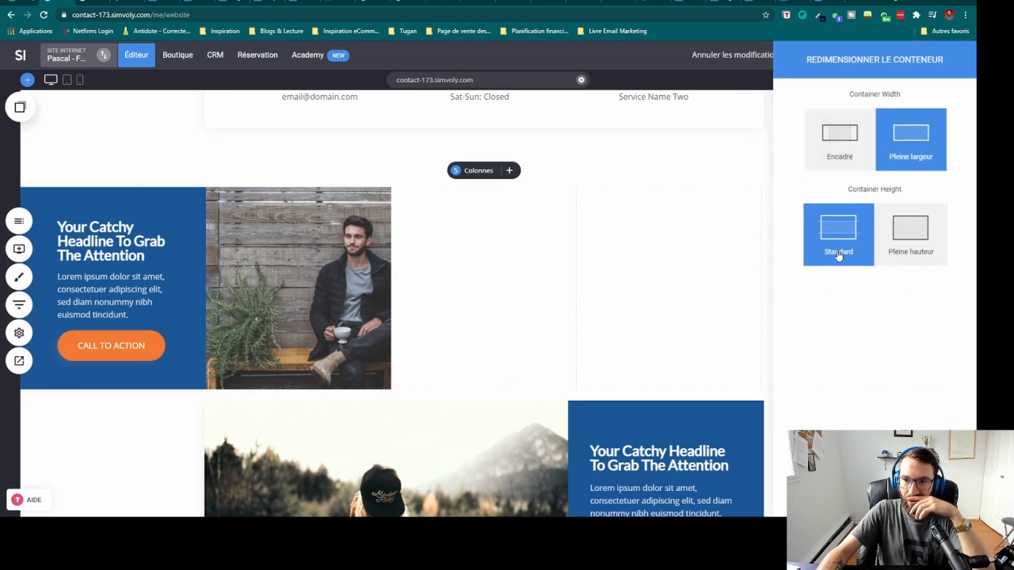
{"action": "left_click", "coordinate": [845, 152]}
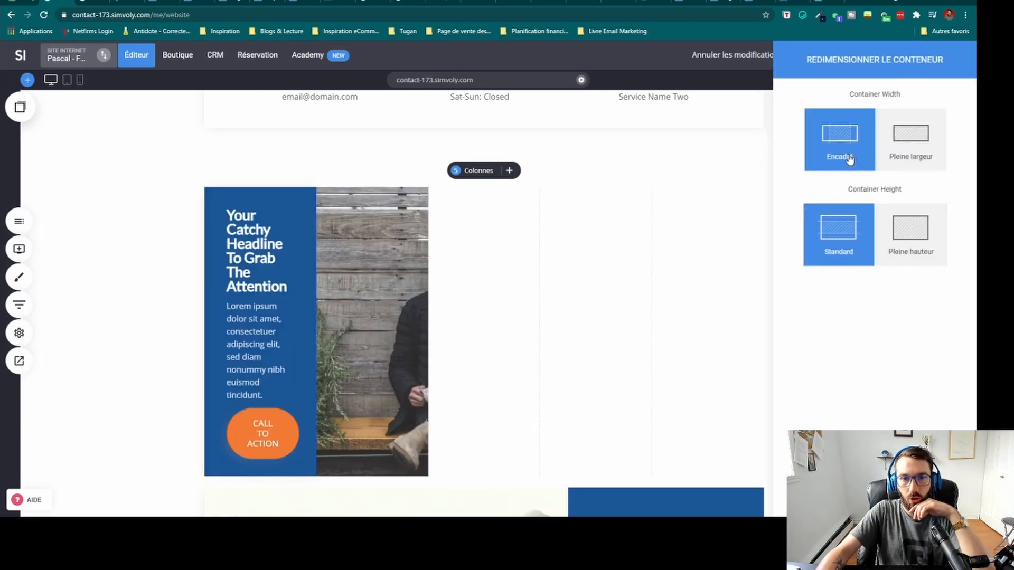
{"action": "left_click", "coordinate": [889, 151]}
{"action": "left_click", "coordinate": [862, 150]}
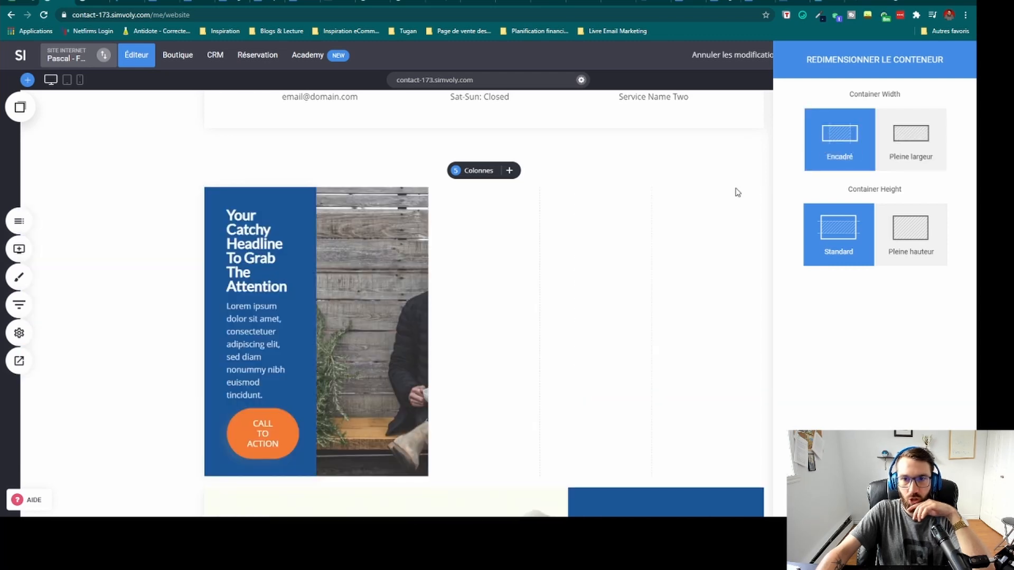
Step: Look over the page's layout from the hero block down to the five-column block
{"action": "scroll", "coordinate": [662, 226], "scroll_direction": "up", "scroll_amount": 8}
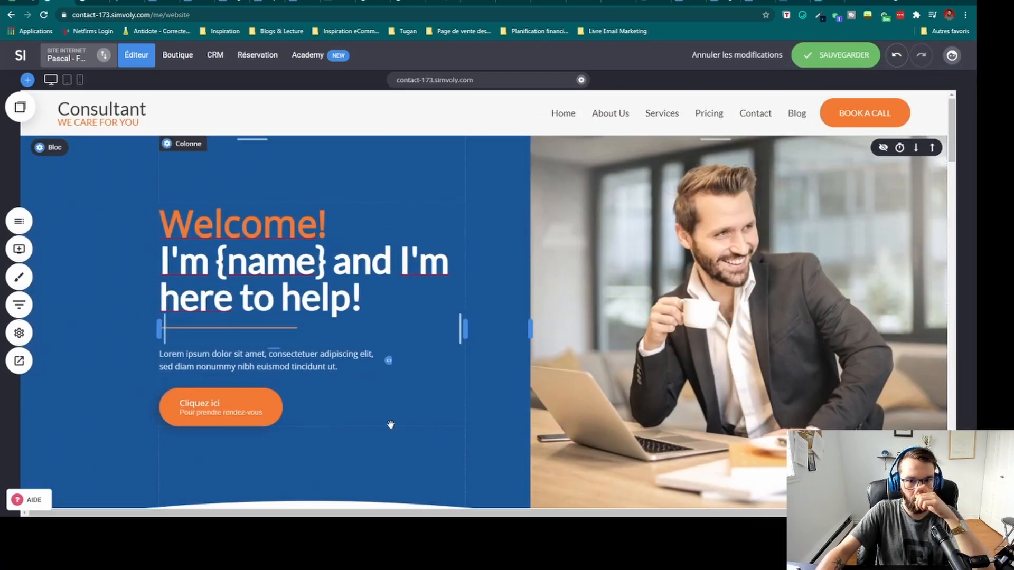
{"action": "scroll", "coordinate": [414, 206], "scroll_direction": "down", "scroll_amount": 6}
{"action": "scroll", "coordinate": [414, 206], "scroll_direction": "down", "scroll_amount": 5}
{"action": "scroll", "coordinate": [132, 255], "scroll_direction": "up", "scroll_amount": 10}
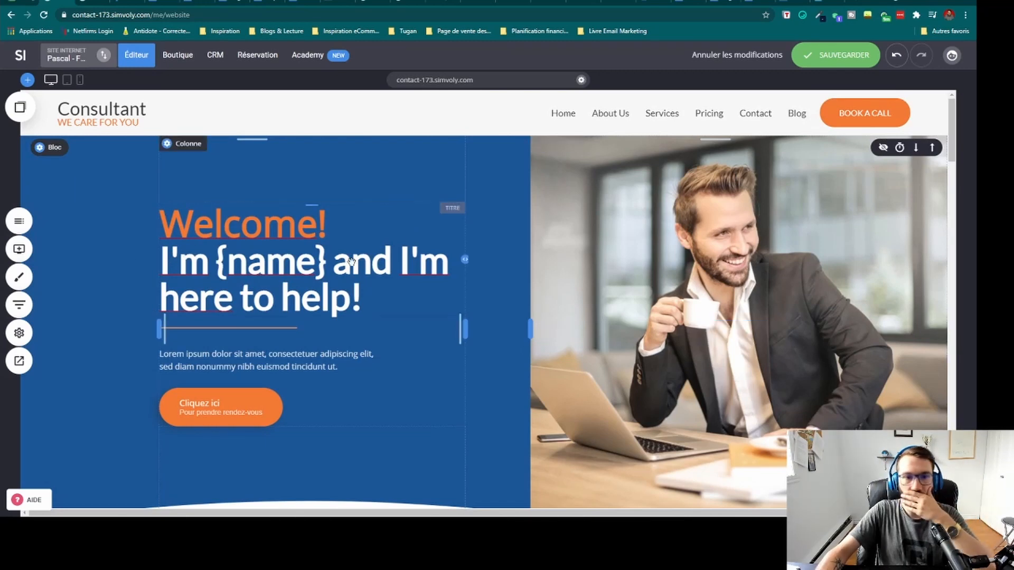
{"action": "scroll", "coordinate": [193, 241], "scroll_direction": "down", "scroll_amount": 3}
{"action": "scroll", "coordinate": [484, 195], "scroll_direction": "up", "scroll_amount": 3}
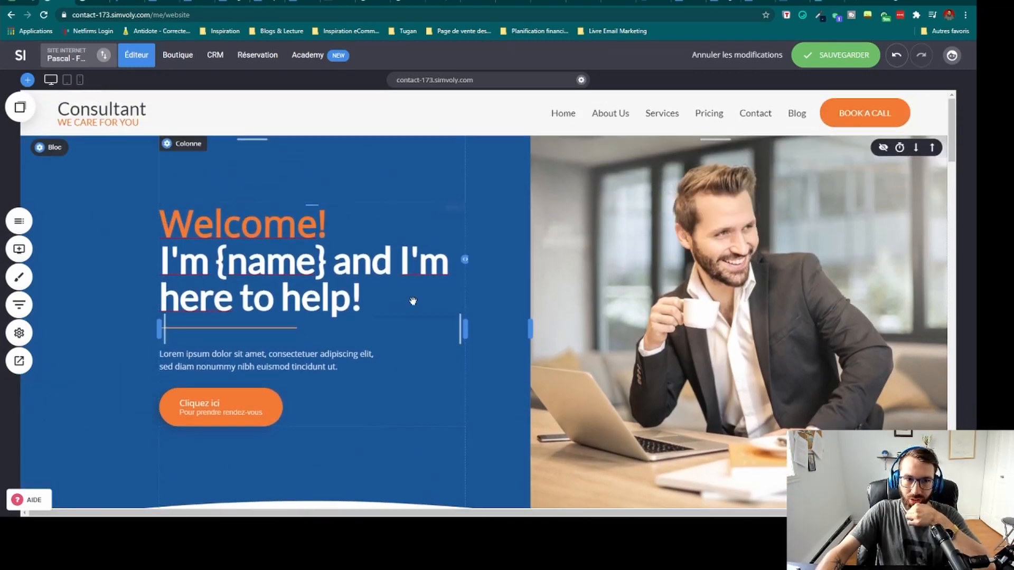
{"action": "scroll", "coordinate": [232, 266], "scroll_direction": "down", "scroll_amount": 6}
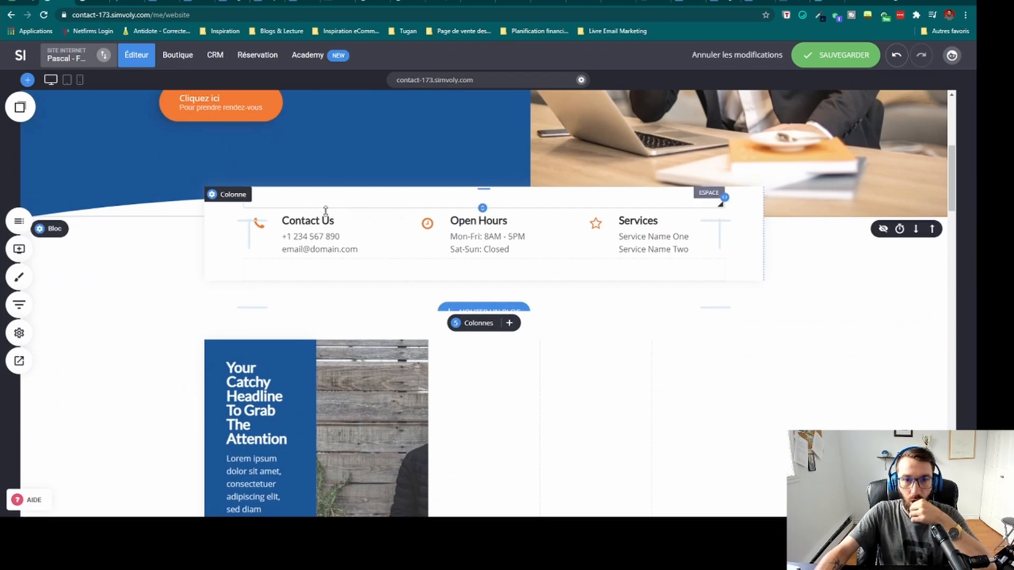
{"action": "scroll", "coordinate": [323, 264], "scroll_direction": "down", "scroll_amount": 5}
{"action": "scroll", "coordinate": [323, 303], "scroll_direction": "up", "scroll_amount": 10}
Step: Save the page changes
{"action": "left_click", "coordinate": [817, 61]}
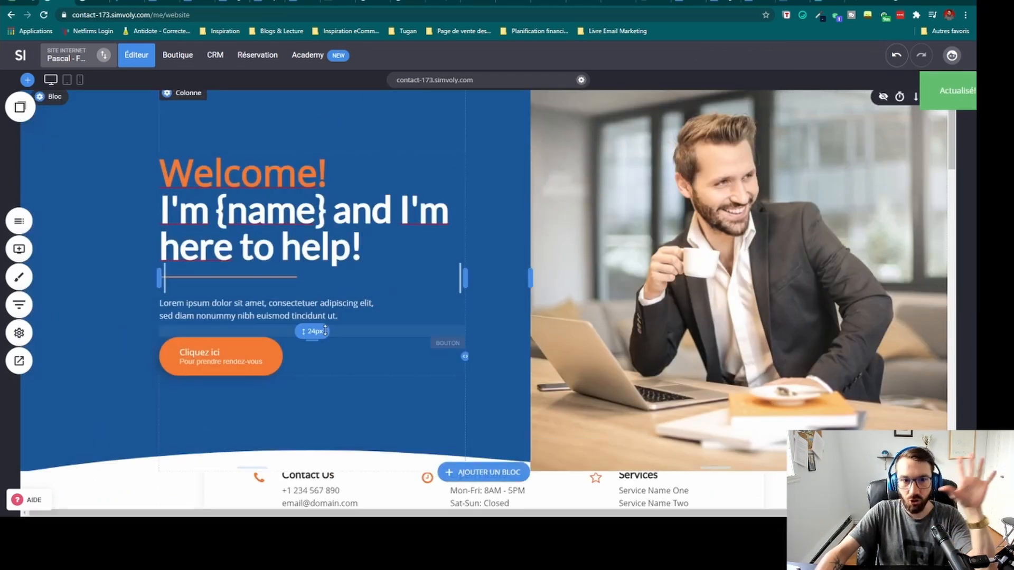
{"action": "scroll", "coordinate": [264, 340], "scroll_direction": "up", "scroll_amount": 1}
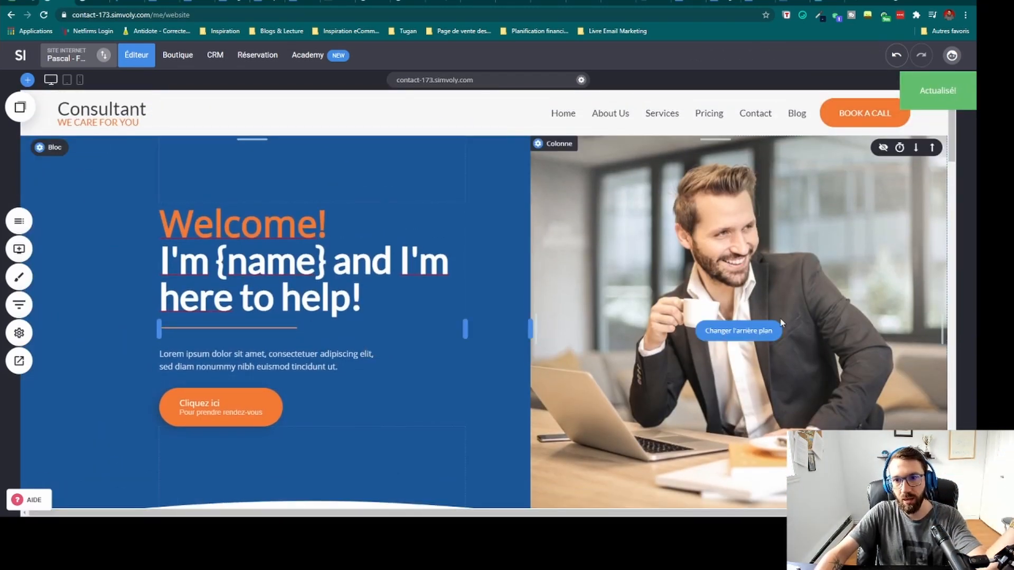
Step: Add the Services block with three pastel "Feature One" cards directly beneath the hero
{"action": "scroll", "coordinate": [317, 253], "scroll_direction": "down", "scroll_amount": 10}
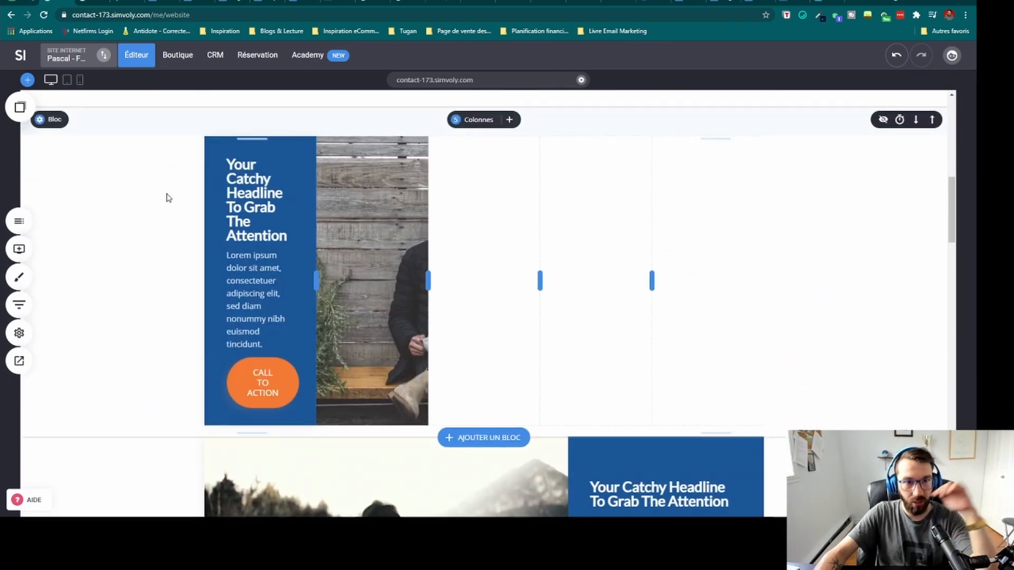
{"action": "scroll", "coordinate": [460, 316], "scroll_direction": "up", "scroll_amount": 5}
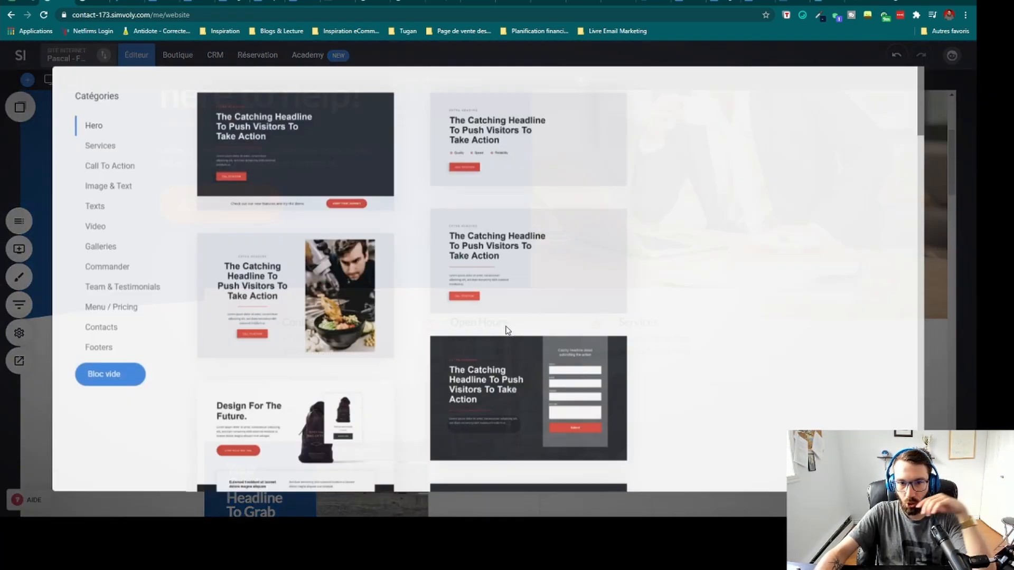
{"action": "left_click", "coordinate": [483, 320]}
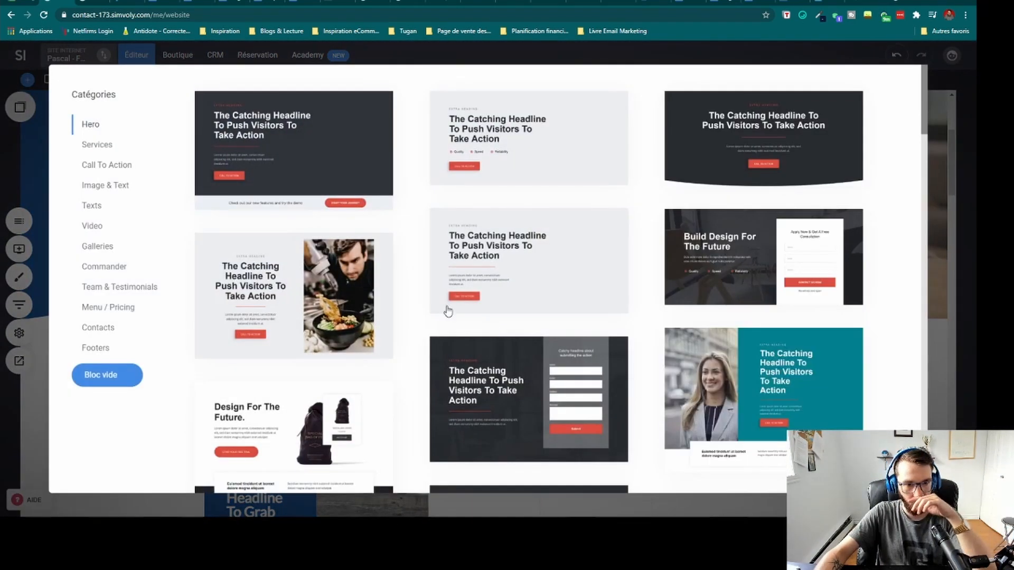
{"action": "left_click", "coordinate": [106, 148]}
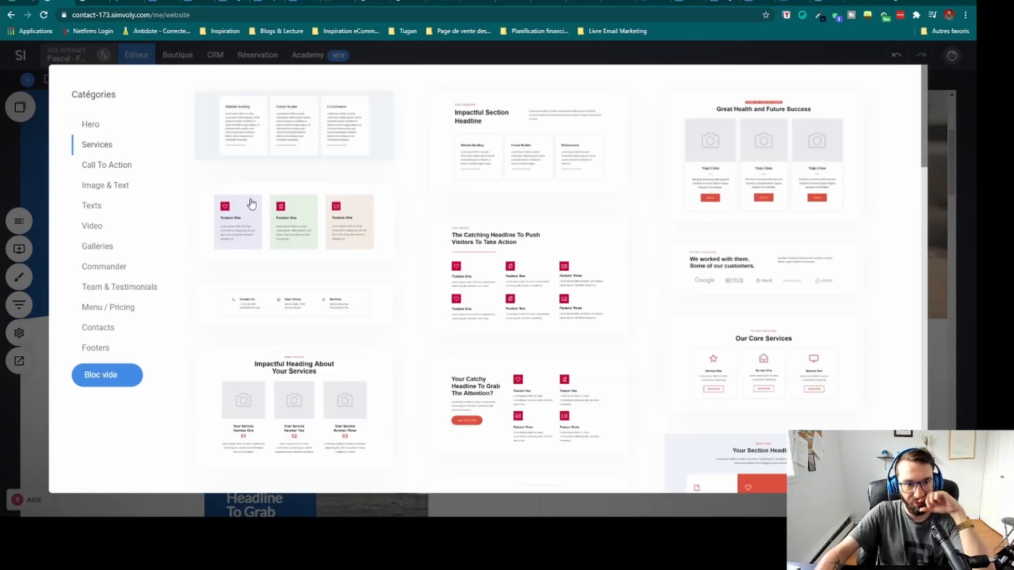
{"action": "left_click", "coordinate": [251, 203]}
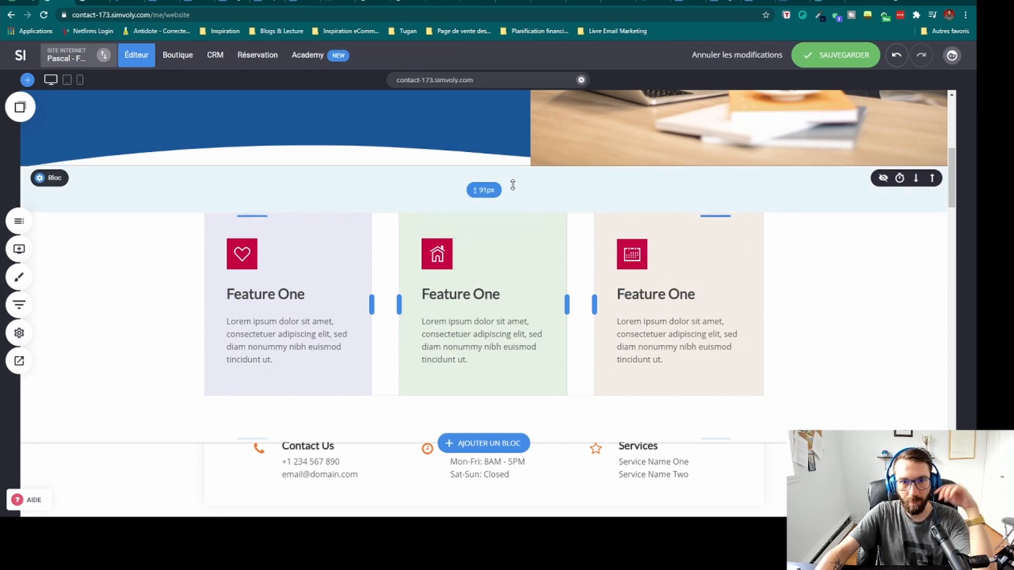
Step: Browse the ready-made block categories and insert an empty block directly beneath the blue hero
{"action": "scroll", "coordinate": [502, 153], "scroll_direction": "up", "scroll_amount": 4}
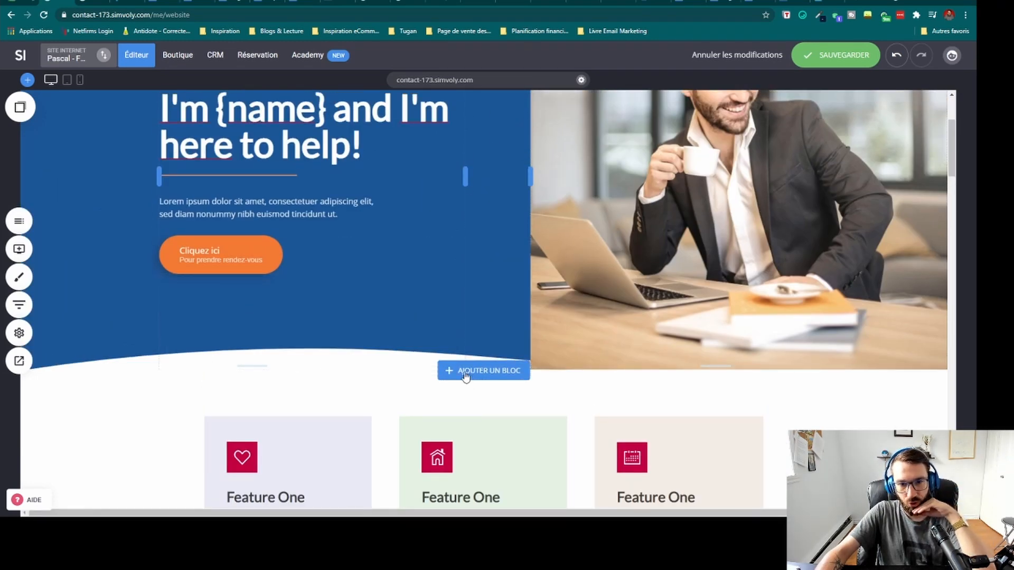
{"action": "left_click", "coordinate": [465, 374]}
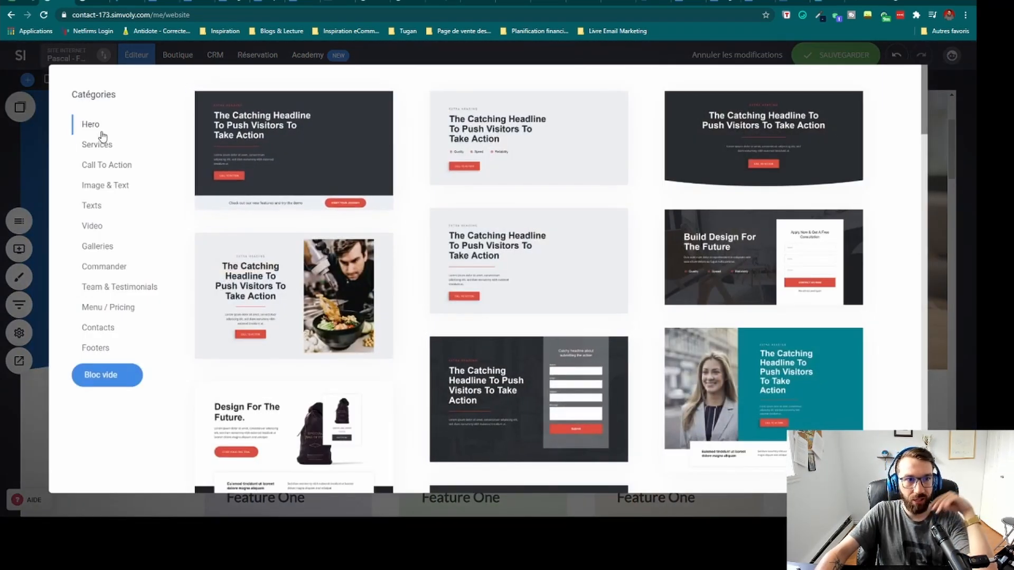
{"action": "left_click", "coordinate": [100, 165]}
{"action": "left_click", "coordinate": [86, 186]}
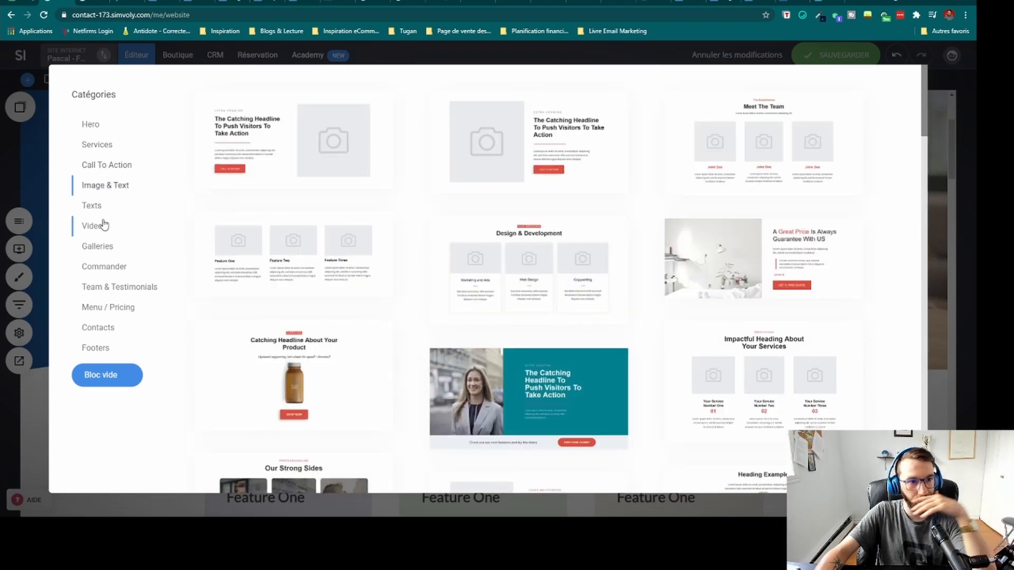
{"action": "left_click", "coordinate": [98, 248]}
{"action": "left_click", "coordinate": [104, 267]}
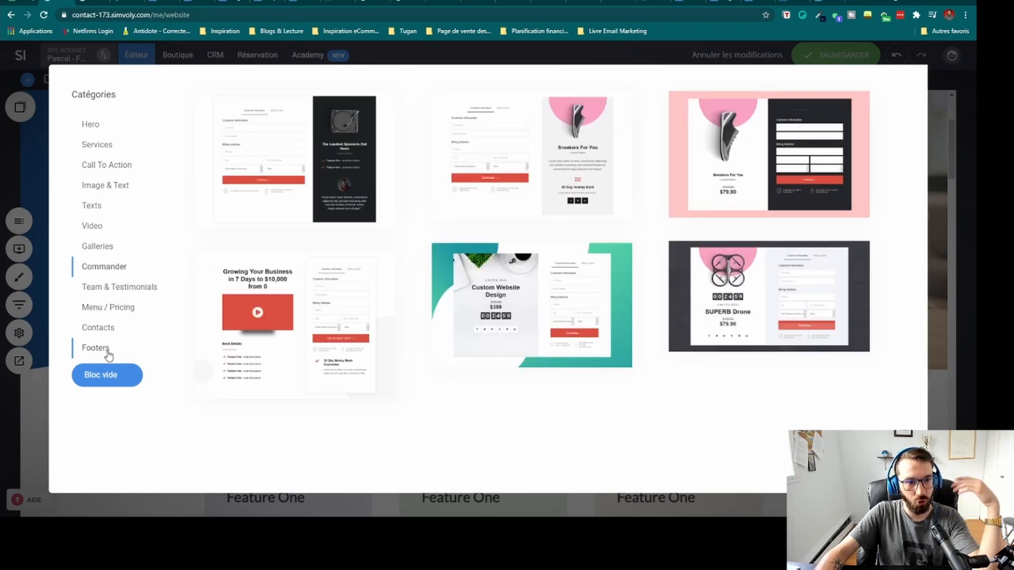
{"action": "left_click", "coordinate": [103, 373]}
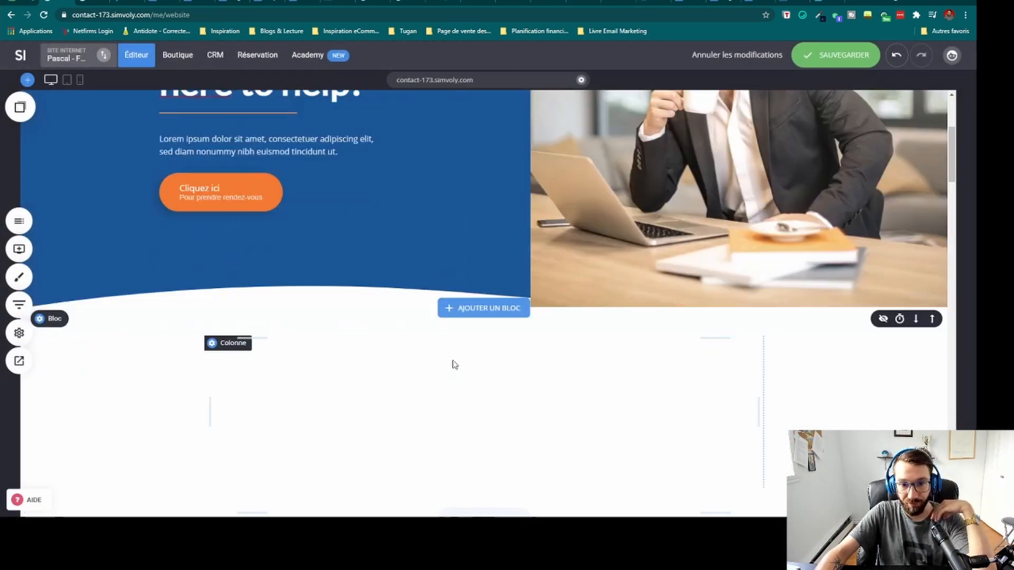
Step: Add the light grey Hero block with the Quality, Speed and Reliability items between the blue hero and the empty block
{"action": "scroll", "coordinate": [467, 119], "scroll_direction": "up", "scroll_amount": 2}
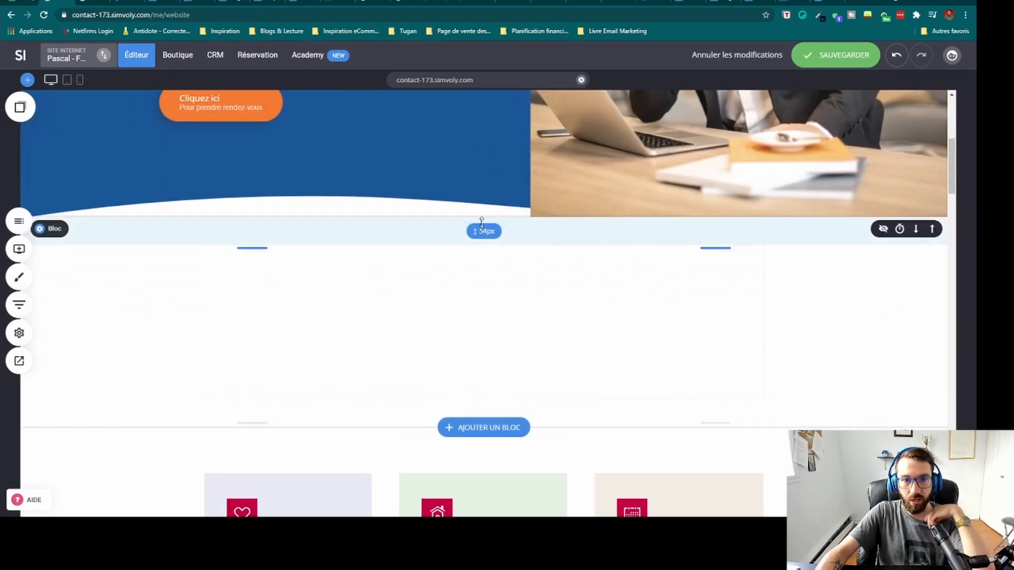
{"action": "left_click", "coordinate": [482, 217]}
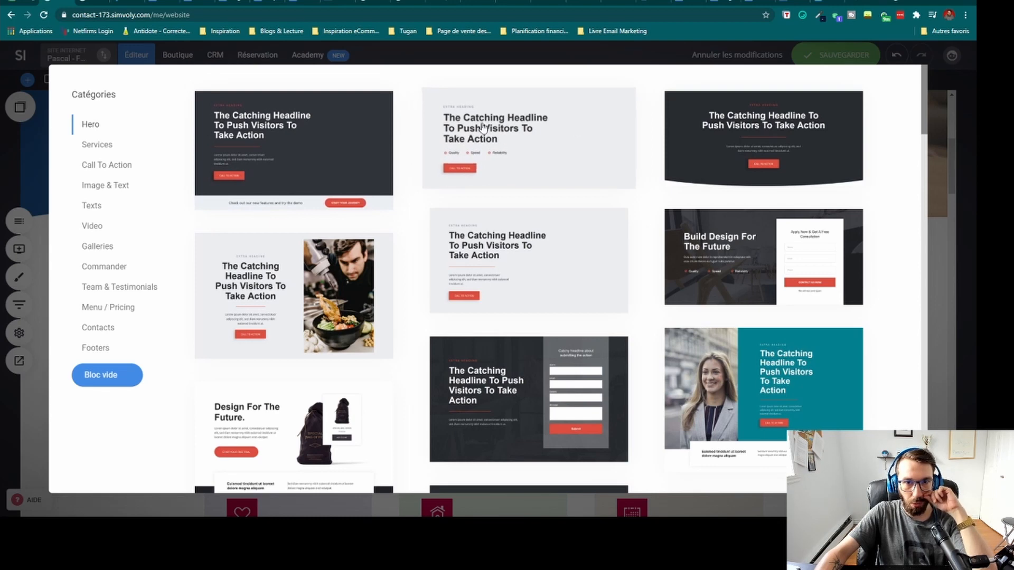
{"action": "left_click", "coordinate": [536, 146]}
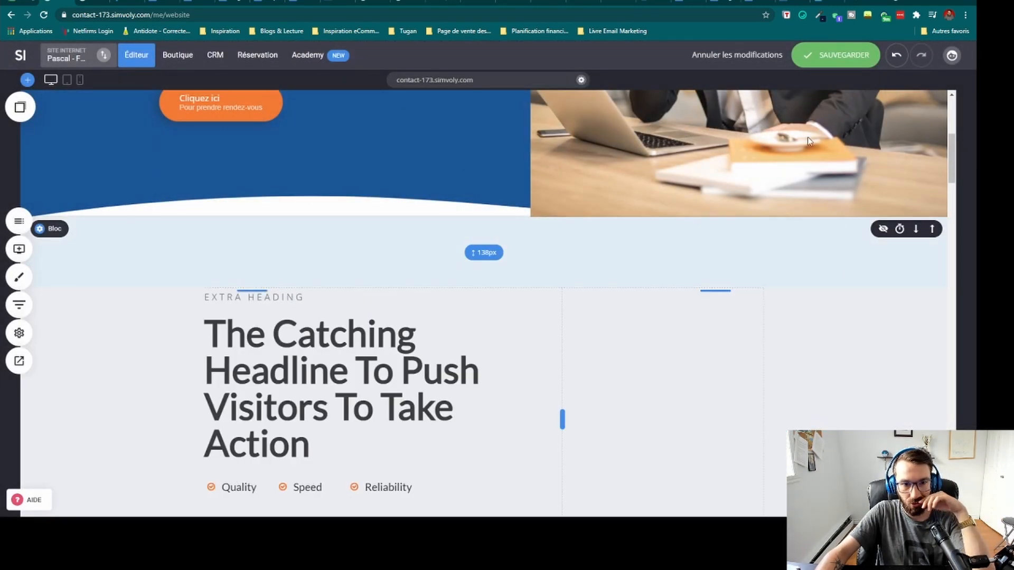
Step: Replace the new block's headline with "Abonnez-vous à ma chaîne Youtube"
{"action": "double_click", "coordinate": [302, 371]}
{"action": "triple_click", "coordinate": [302, 371]}
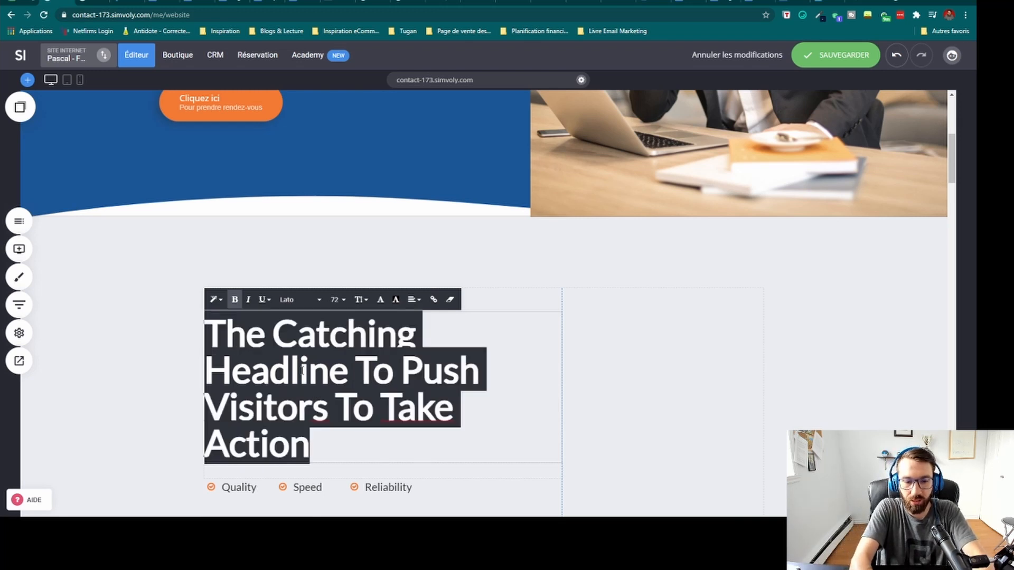
{"action": "type", "text": "Abo"}
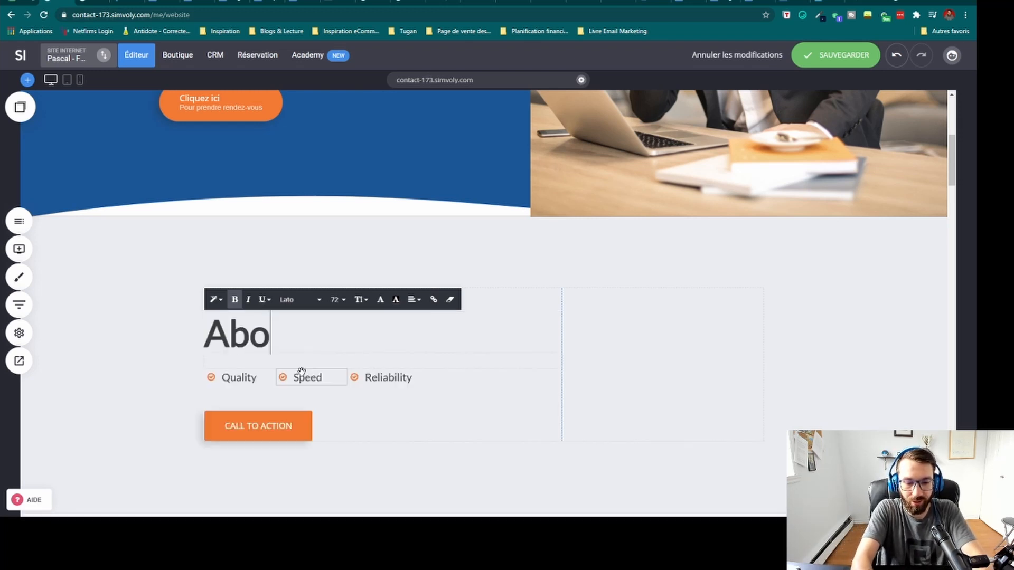
{"action": "type", "text": "nnez-vou"}
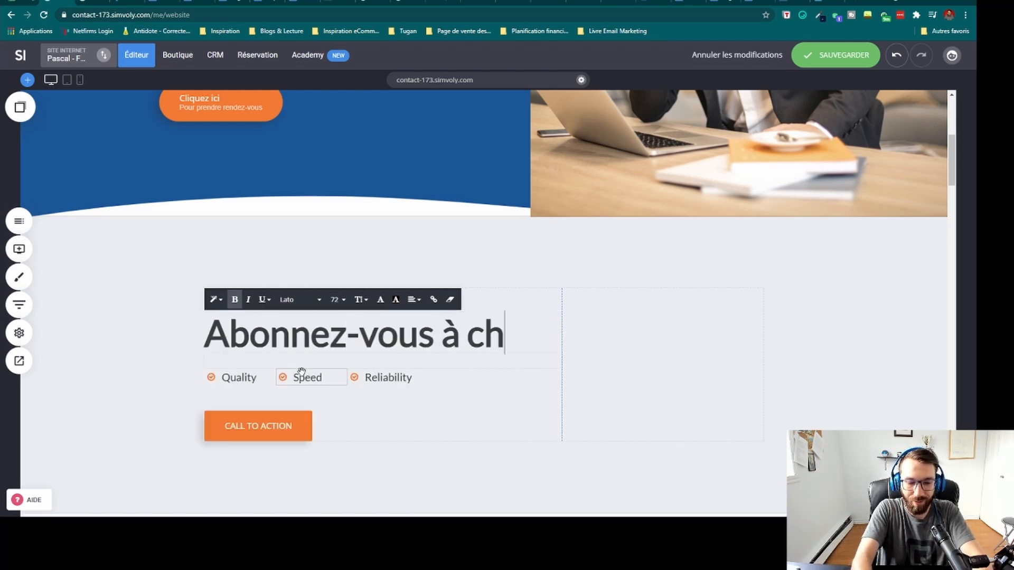
{"action": "type", "text": "s à ma chaîne Youtube"}
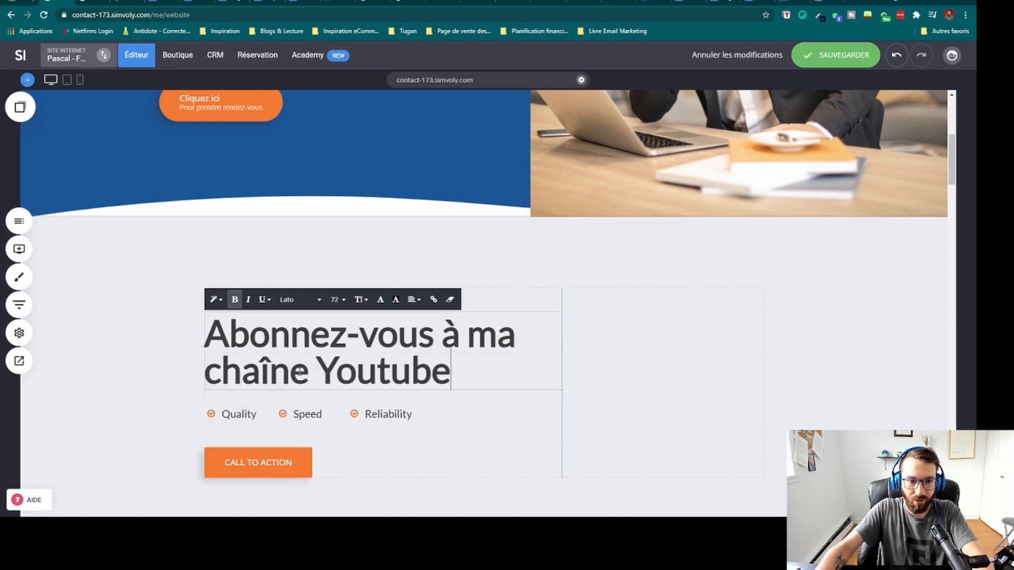
Step: Rename the three checkmark items under the headline to "Marketing", "Vente" and "Copywriting"
{"action": "left_click", "coordinate": [236, 416]}
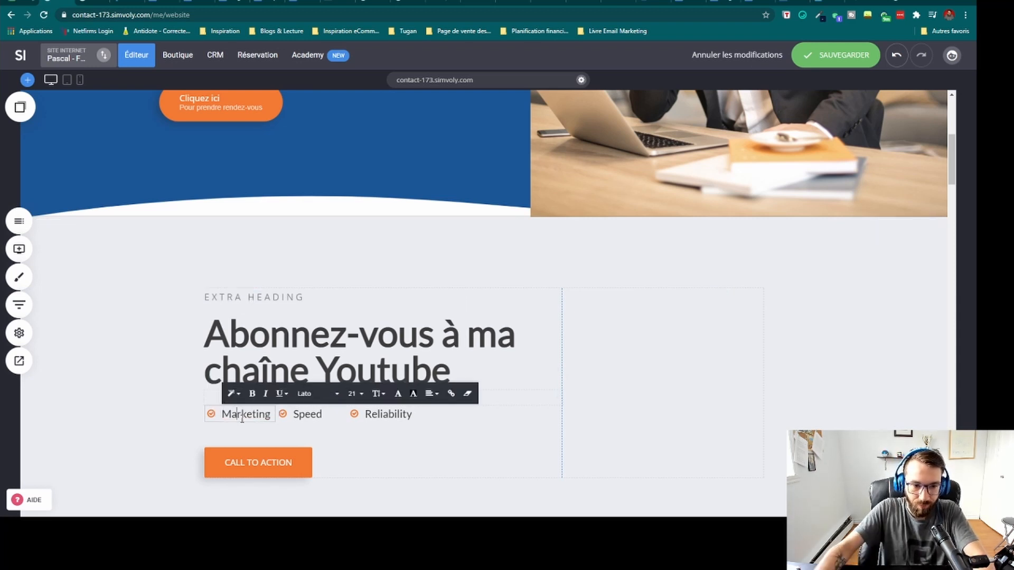
{"action": "left_click", "coordinate": [318, 417]}
{"action": "double_click", "coordinate": [319, 417]}
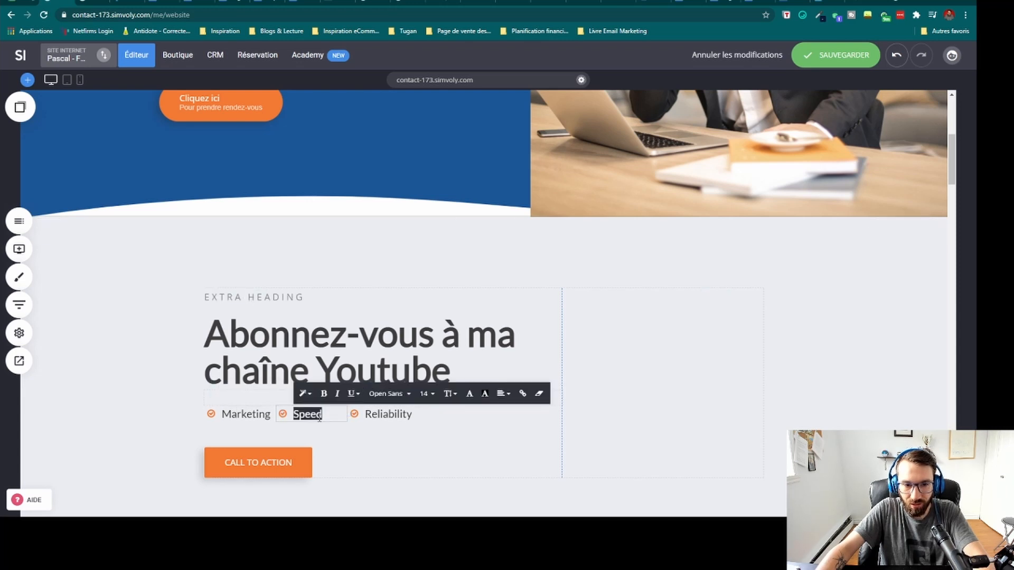
{"action": "double_click", "coordinate": [412, 417]}
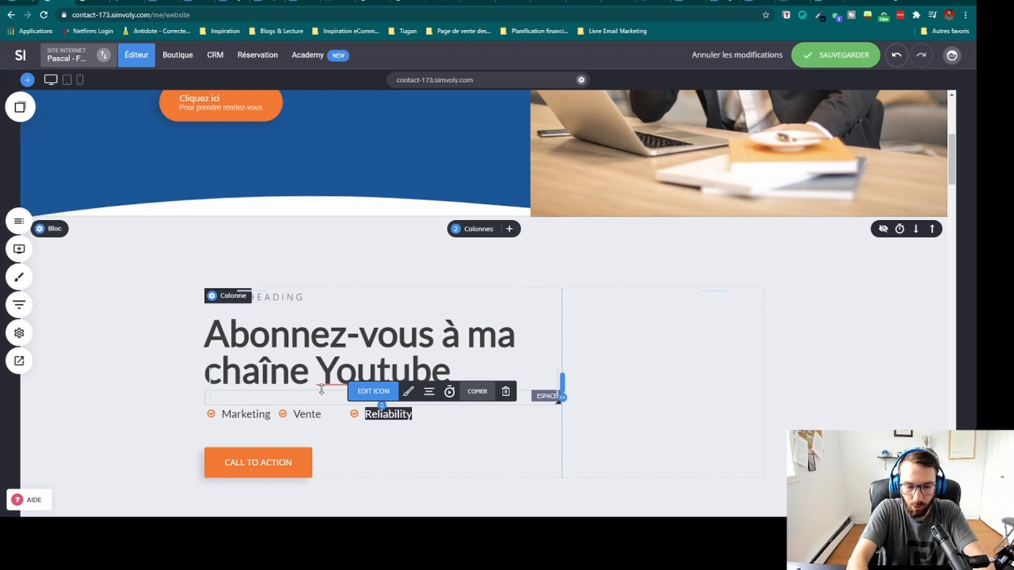
{"action": "left_click", "coordinate": [416, 418]}
{"action": "double_click", "coordinate": [406, 415]}
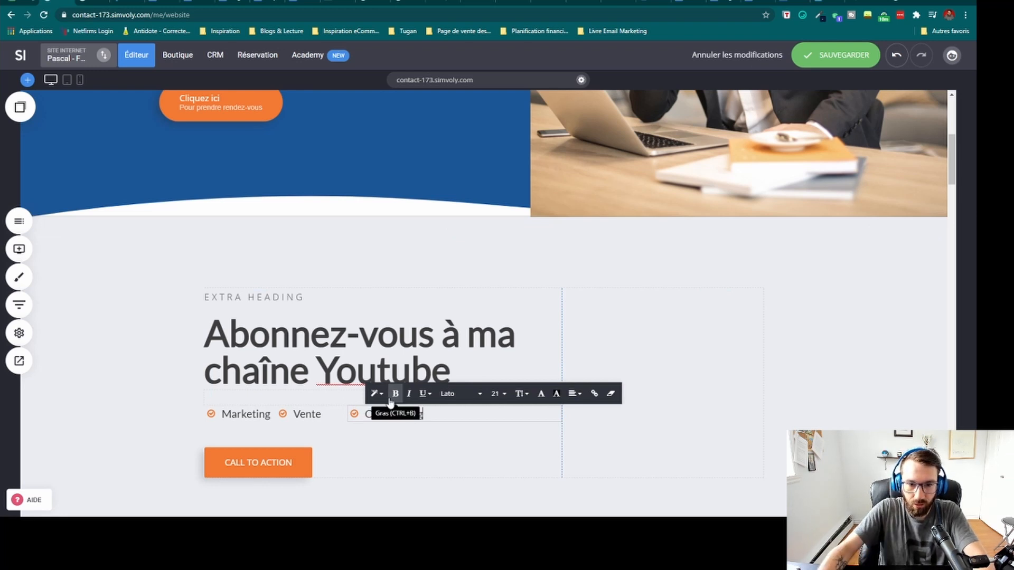
Step: Change the text of the orange call-to-action button to "Abonnez-vous"
{"action": "left_click", "coordinate": [262, 468]}
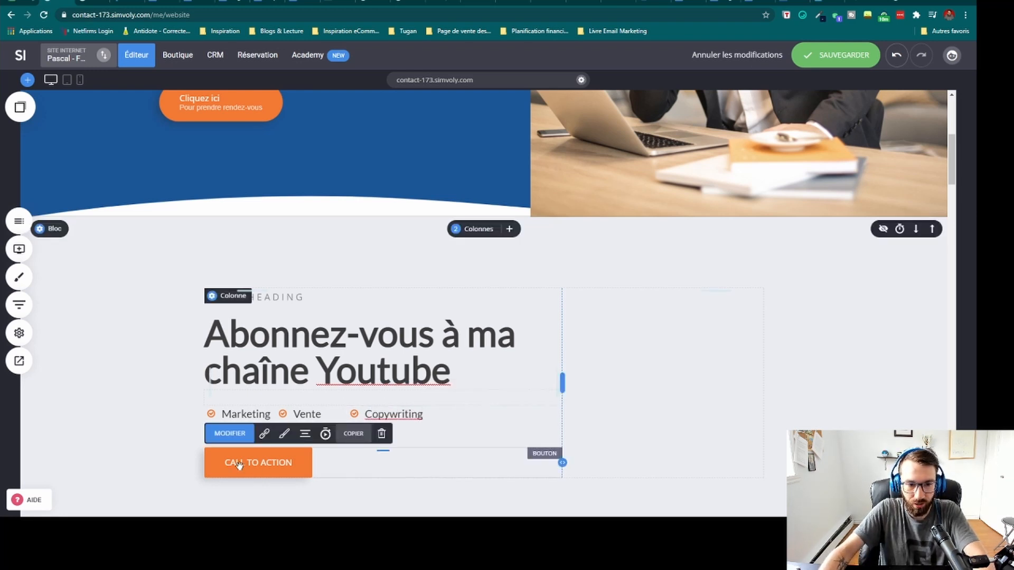
{"action": "scroll", "coordinate": [238, 464], "scroll_direction": "down", "scroll_amount": 1}
{"action": "left_click", "coordinate": [231, 414]}
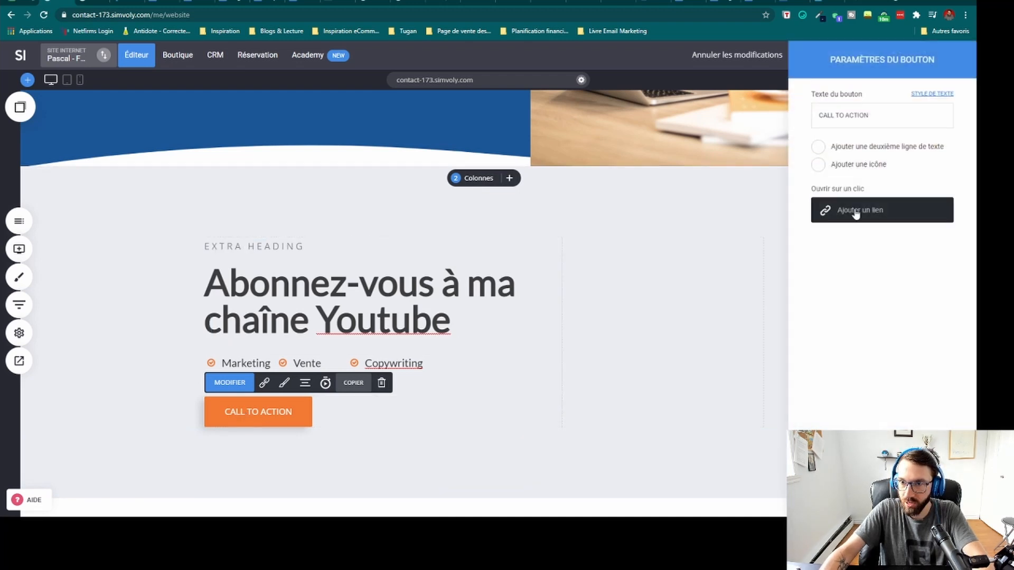
{"action": "triple_click", "coordinate": [853, 120]}
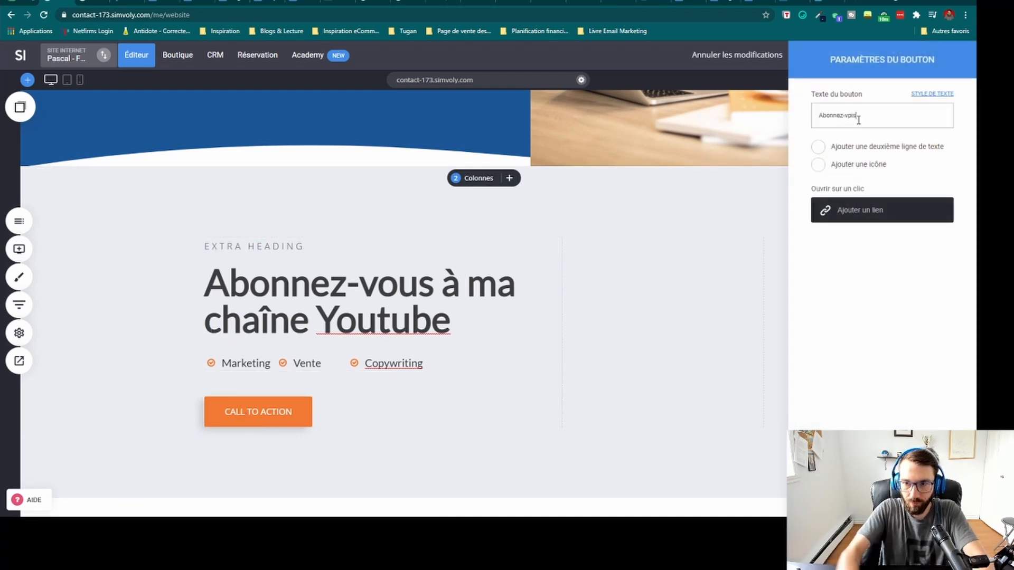
{"action": "type", "text": "Abonnez-vous"}
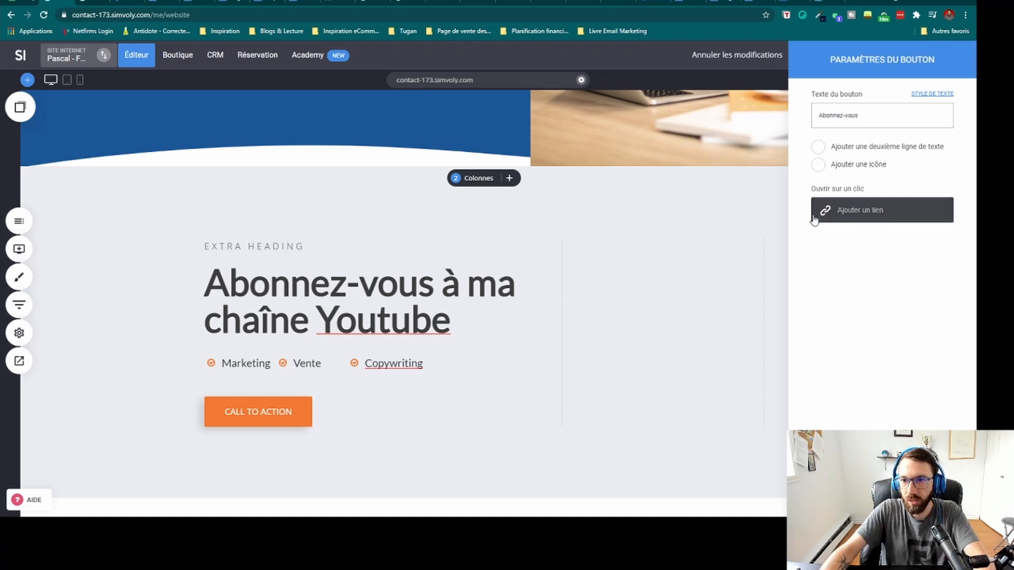
{"action": "left_click", "coordinate": [856, 209]}
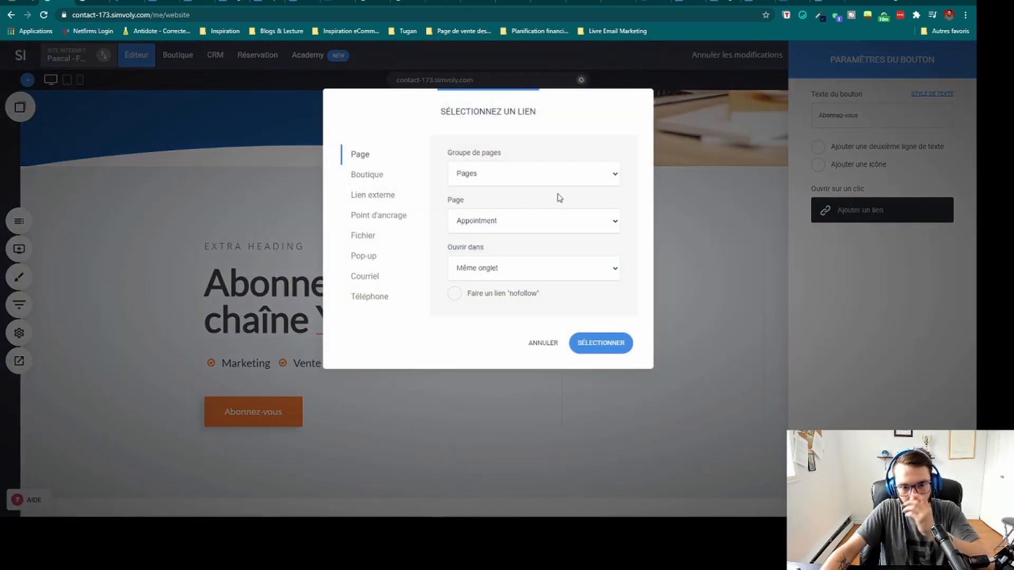
{"action": "left_click", "coordinate": [382, 197]}
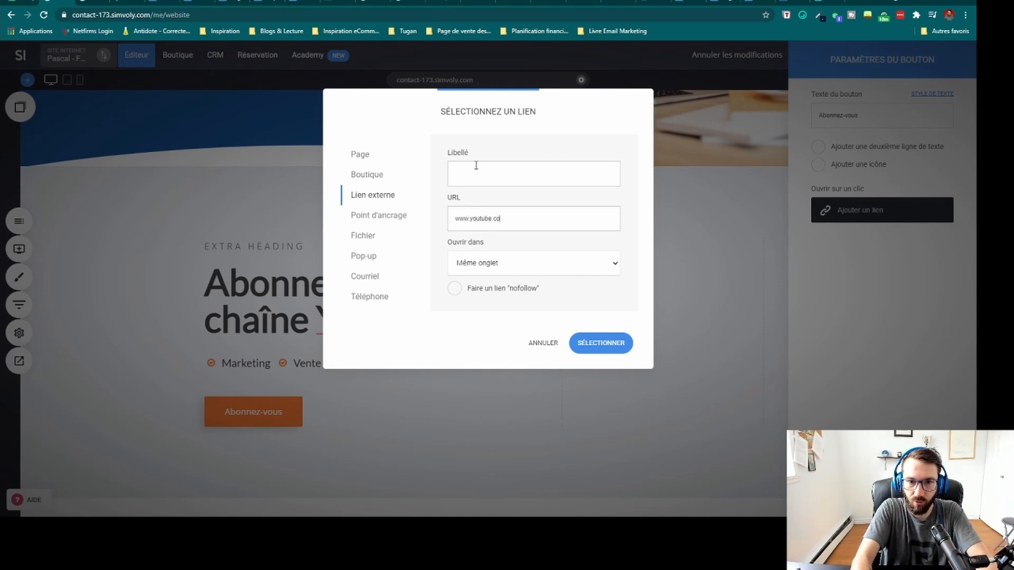
{"action": "left_click", "coordinate": [610, 352]}
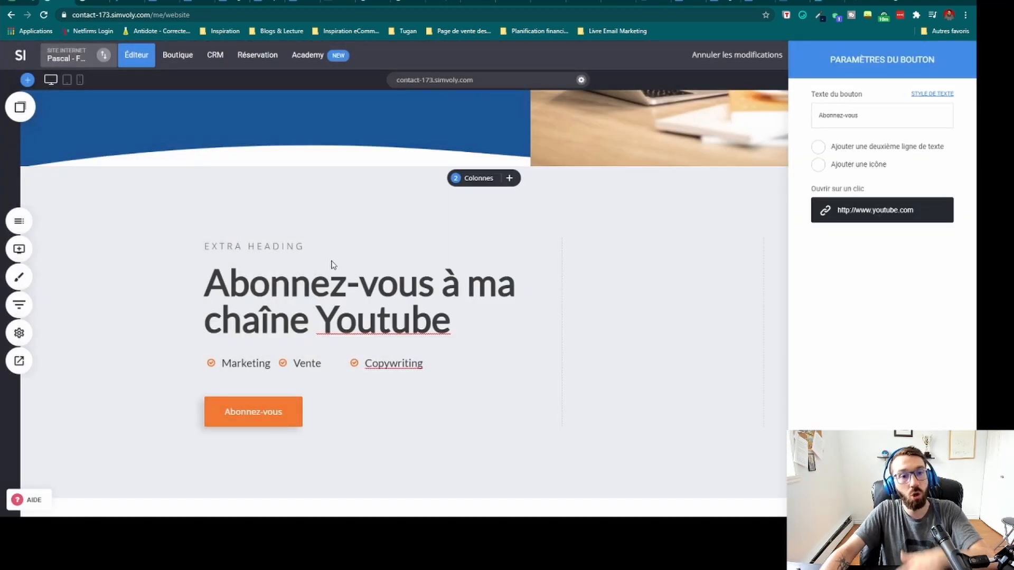
{"action": "left_click", "coordinate": [379, 269]}
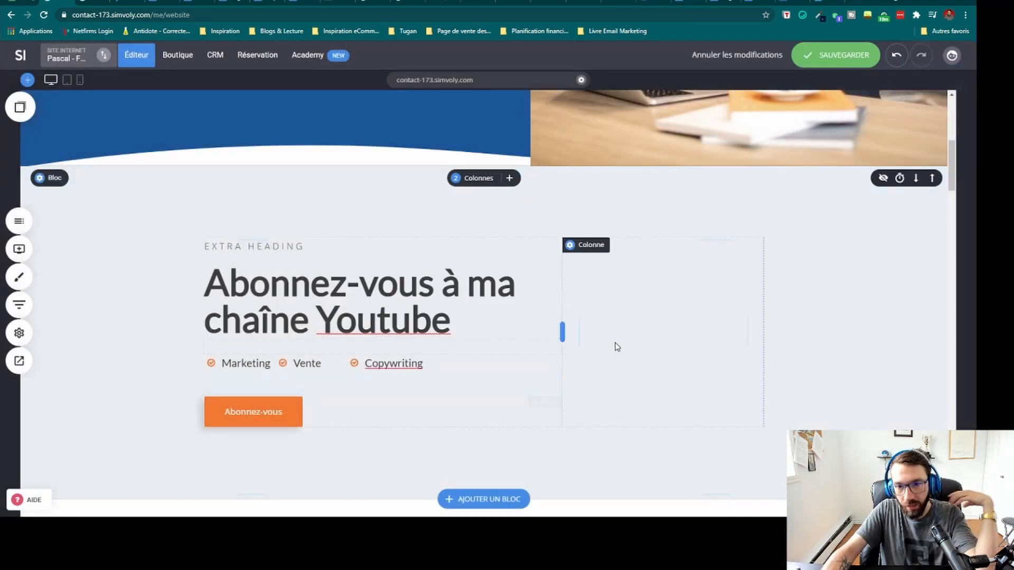
Step: Set the background colour of the Youtube subscription block to white, FFFFFF
{"action": "scroll", "coordinate": [616, 347], "scroll_direction": "down", "scroll_amount": 1}
{"action": "mouse_move", "coordinate": [57, 130]}
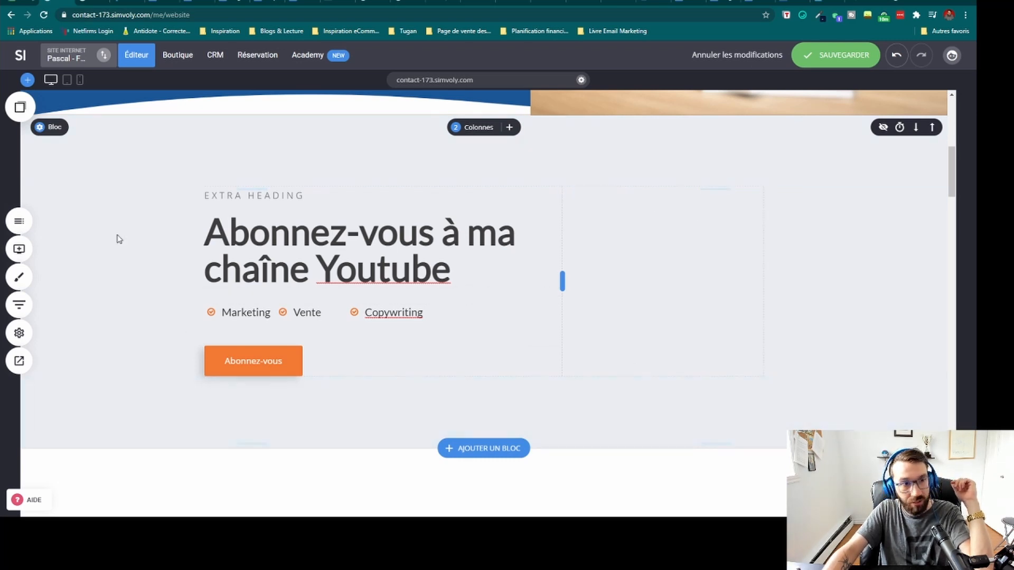
{"action": "left_click", "coordinate": [49, 129]}
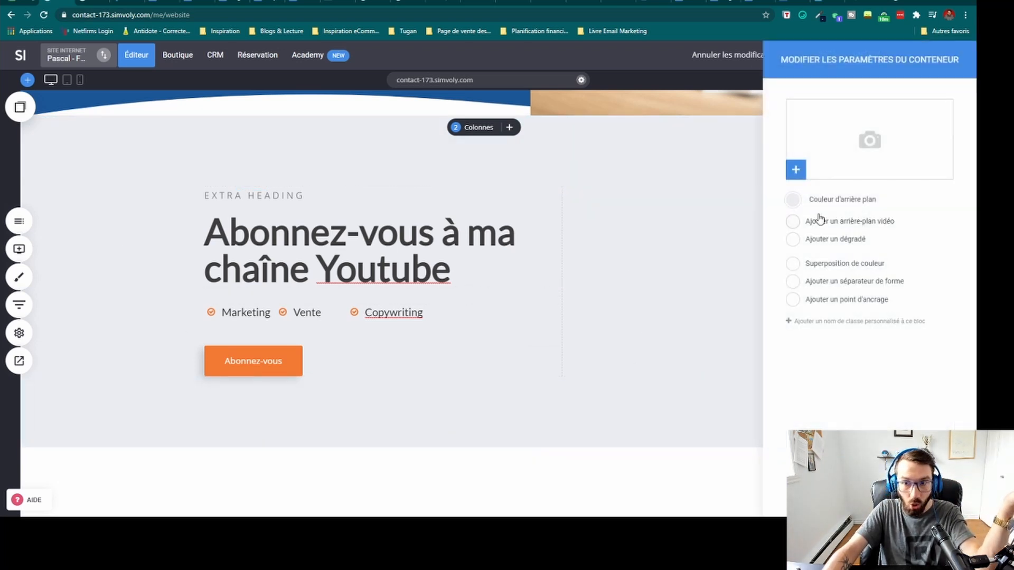
{"action": "left_click", "coordinate": [46, 139]}
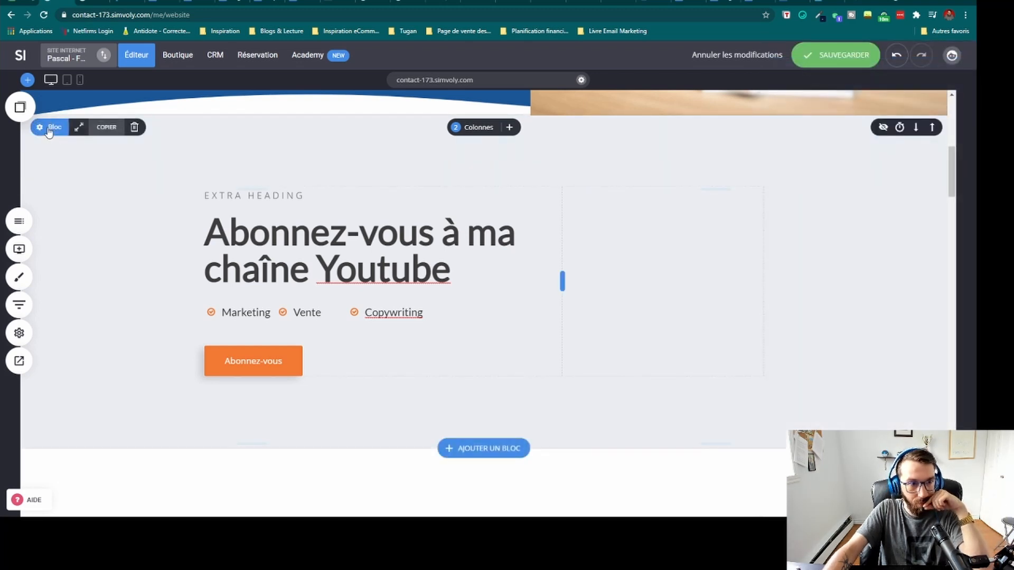
{"action": "left_click", "coordinate": [49, 129]}
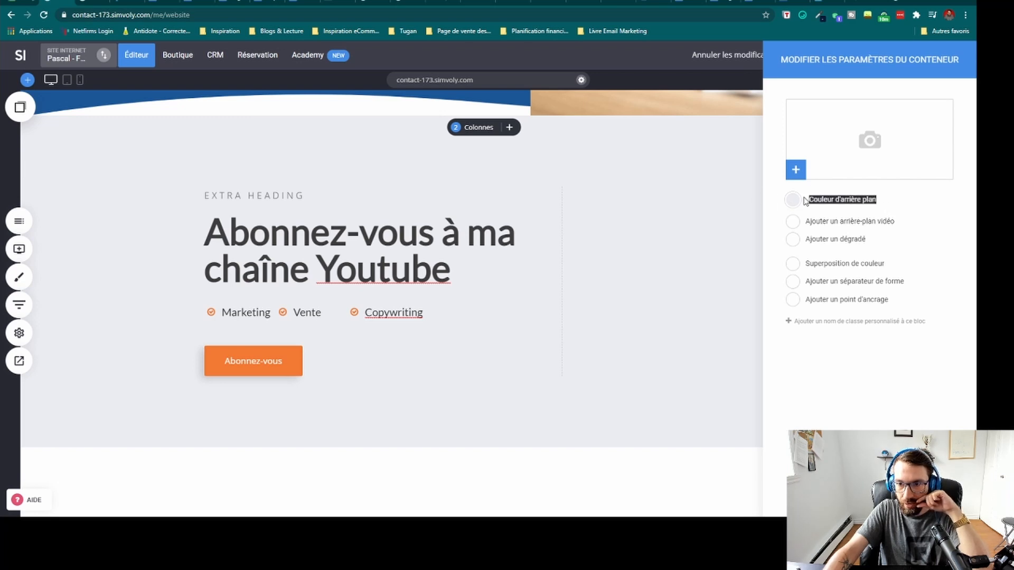
{"action": "left_click", "coordinate": [792, 201]}
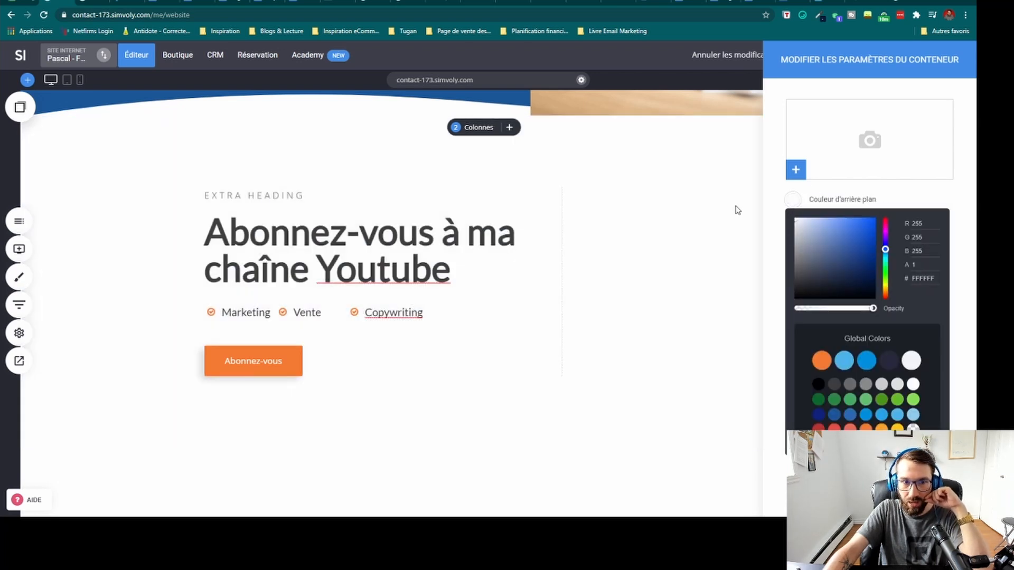
{"action": "left_click", "coordinate": [640, 256]}
{"action": "left_click", "coordinate": [638, 276]}
Step: Delete the "EXTRA HEADING" text above the Youtube subscription headline and save the page
{"action": "scroll", "coordinate": [433, 249], "scroll_direction": "up", "scroll_amount": 2}
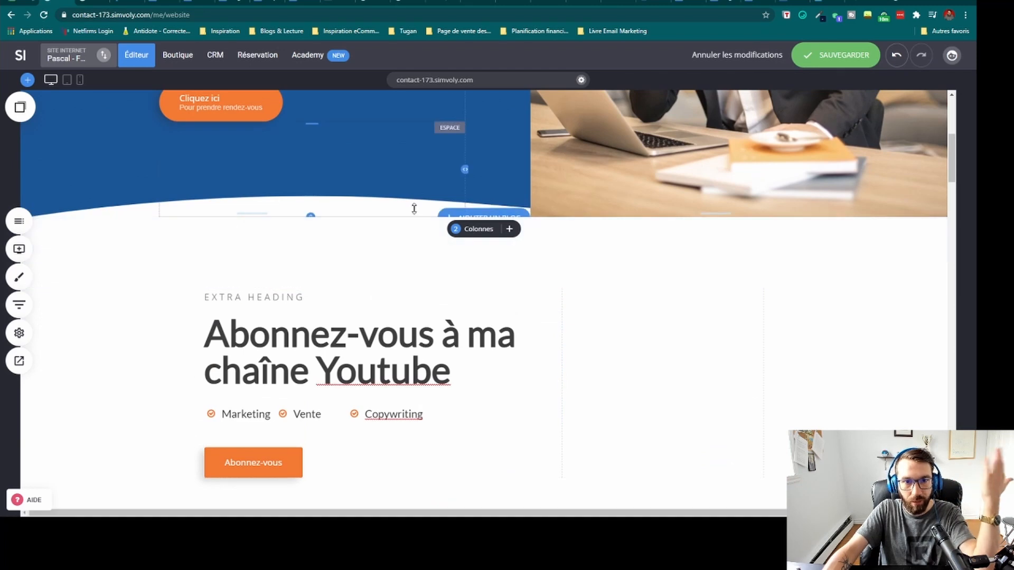
{"action": "scroll", "coordinate": [414, 209], "scroll_direction": "up", "scroll_amount": 4}
{"action": "scroll", "coordinate": [237, 266], "scroll_direction": "down", "scroll_amount": 3}
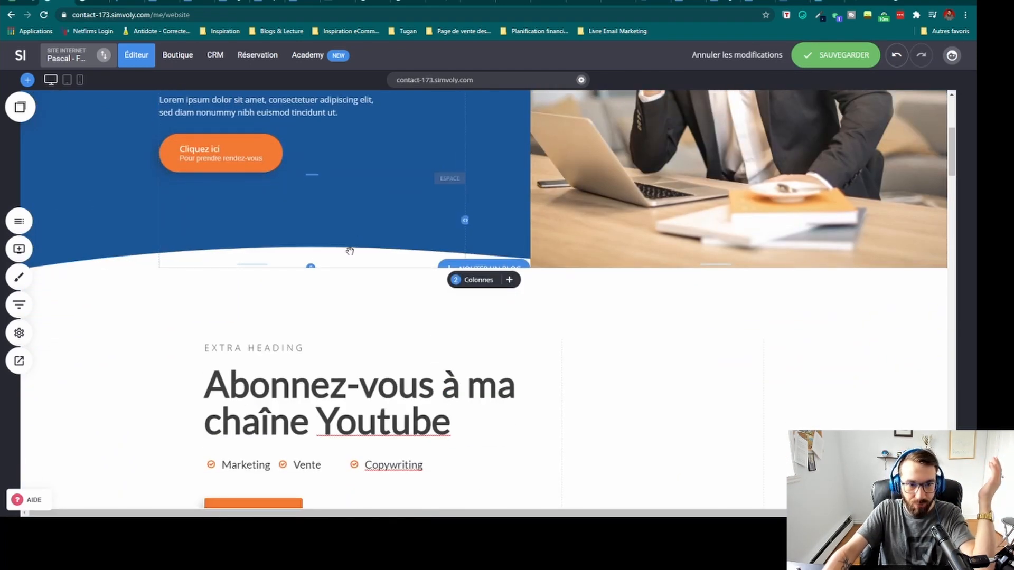
{"action": "scroll", "coordinate": [350, 251], "scroll_direction": "down", "scroll_amount": 4}
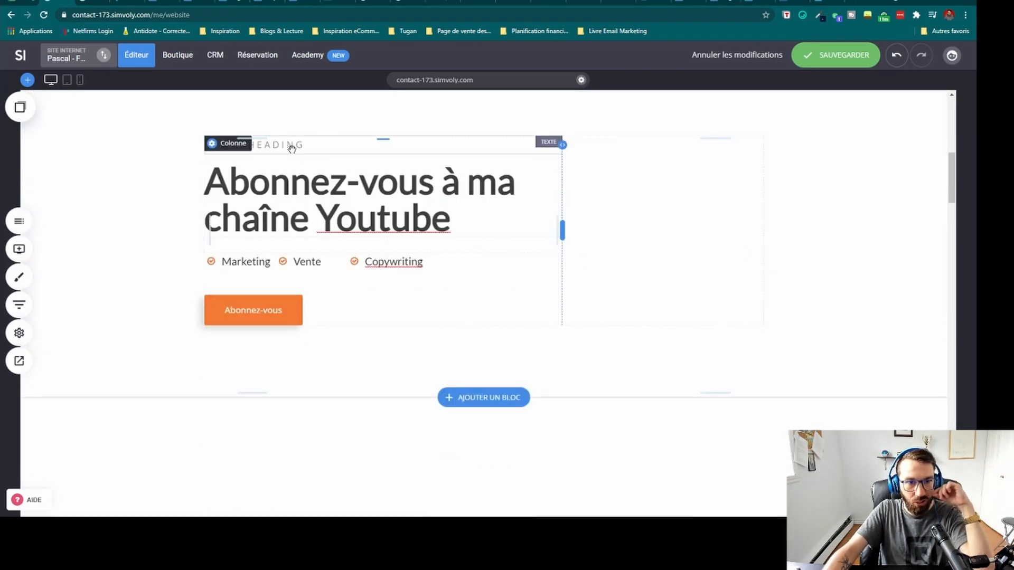
{"action": "scroll", "coordinate": [291, 149], "scroll_direction": "up", "scroll_amount": 1}
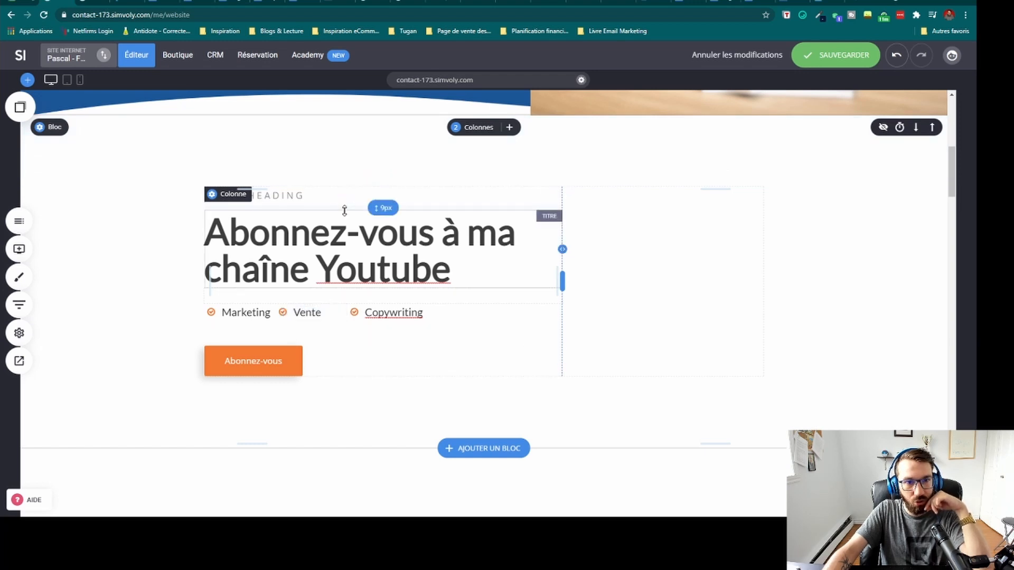
{"action": "left_click", "coordinate": [336, 197]}
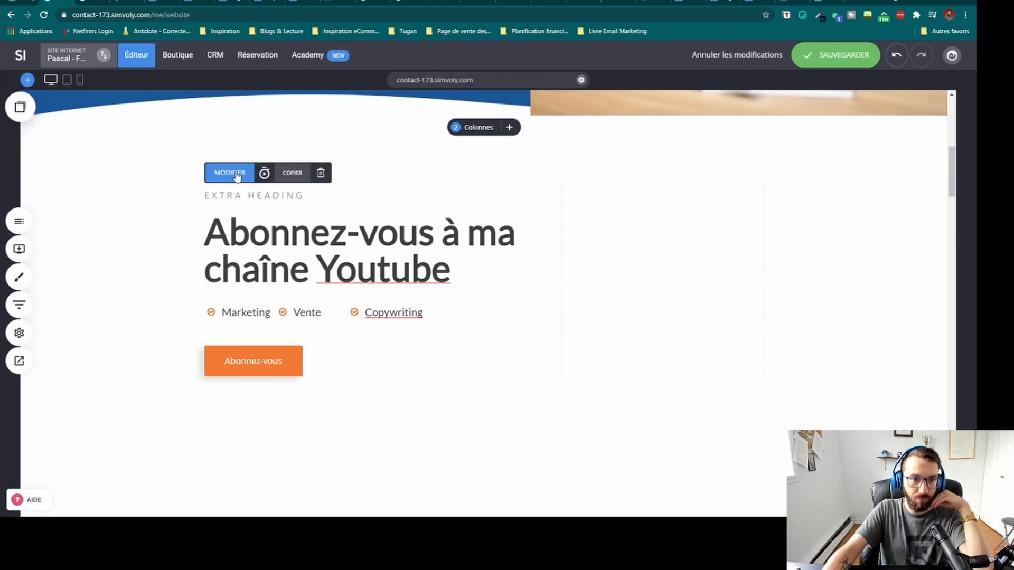
{"action": "left_click", "coordinate": [321, 174]}
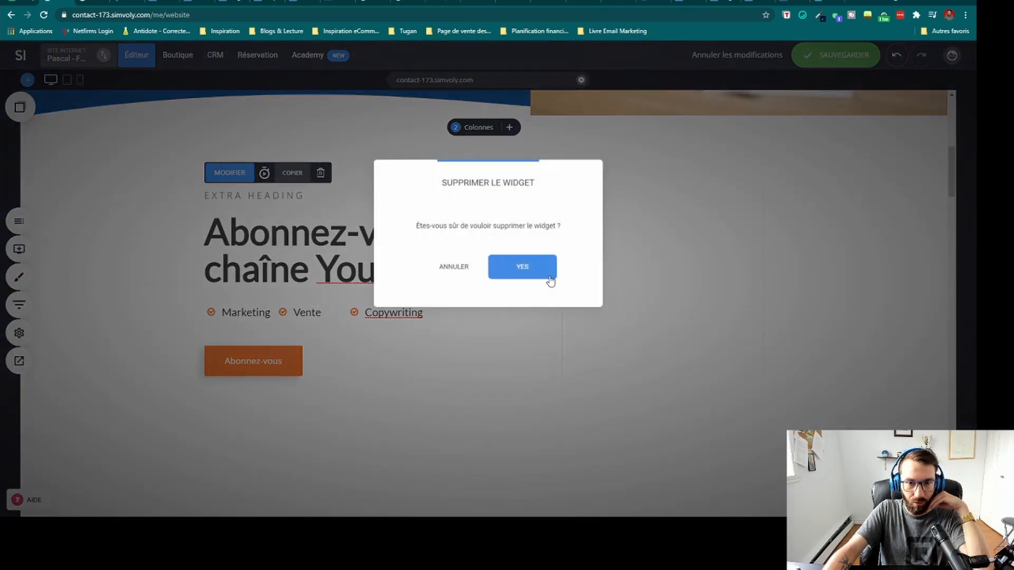
{"action": "left_click", "coordinate": [539, 280]}
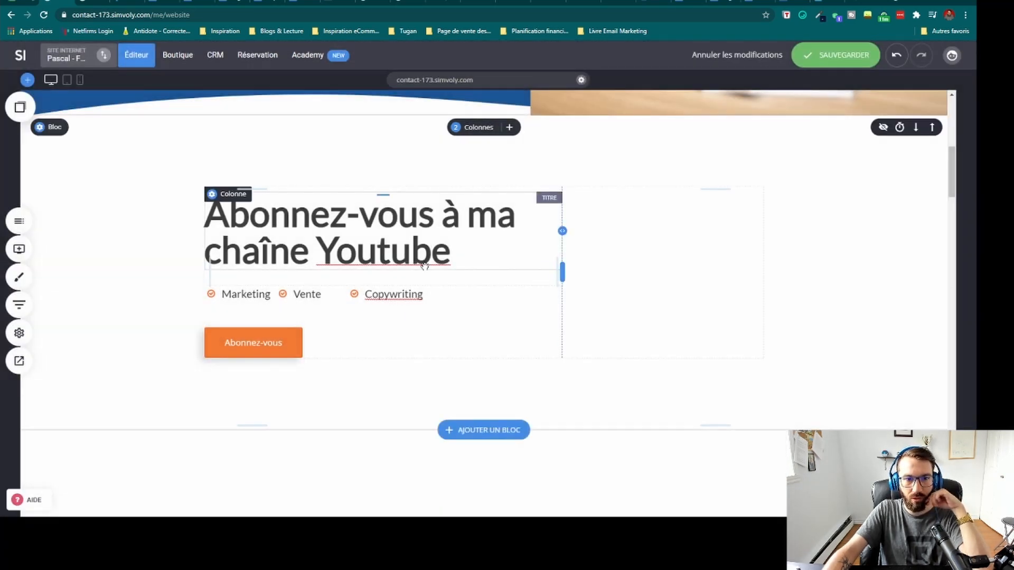
{"action": "left_click", "coordinate": [832, 59]}
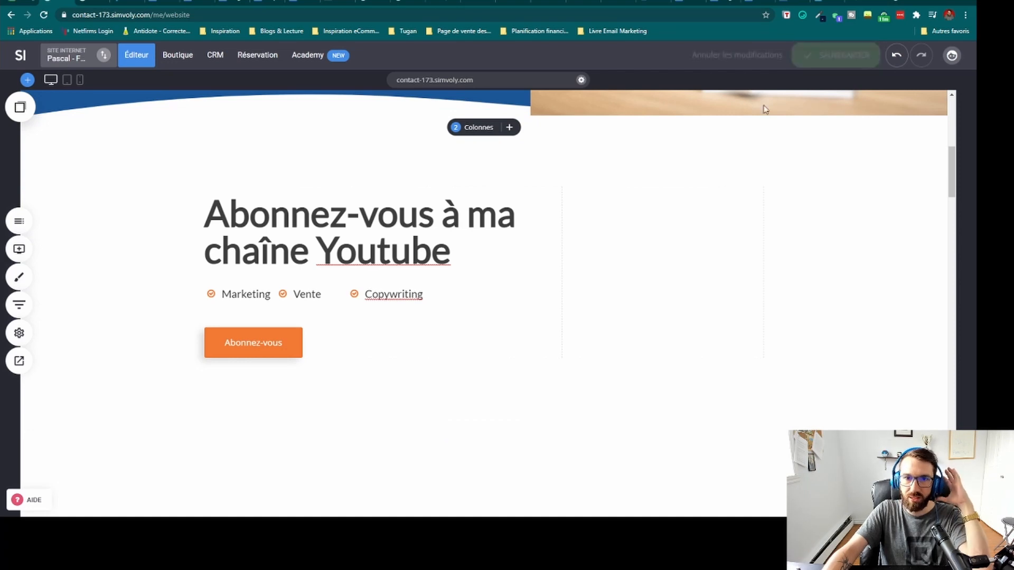
Step: Add the Call To Action block with a headline, text and button beside an image placeholder below the Youtube subscription block
{"action": "scroll", "coordinate": [464, 186], "scroll_direction": "down", "scroll_amount": 5}
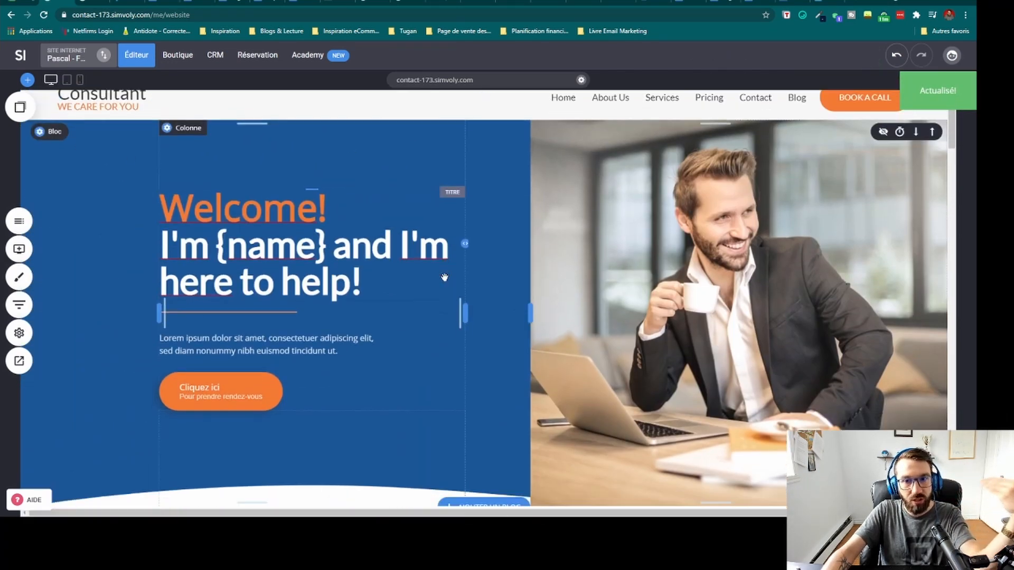
{"action": "scroll", "coordinate": [564, 209], "scroll_direction": "up", "scroll_amount": 3}
{"action": "scroll", "coordinate": [562, 204], "scroll_direction": "down", "scroll_amount": 8}
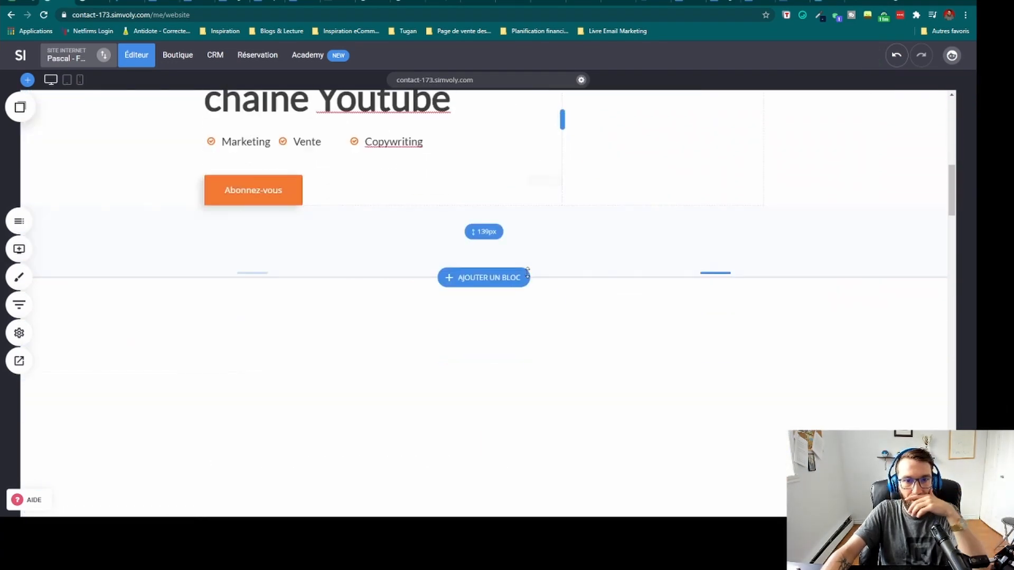
{"action": "left_click", "coordinate": [477, 274]}
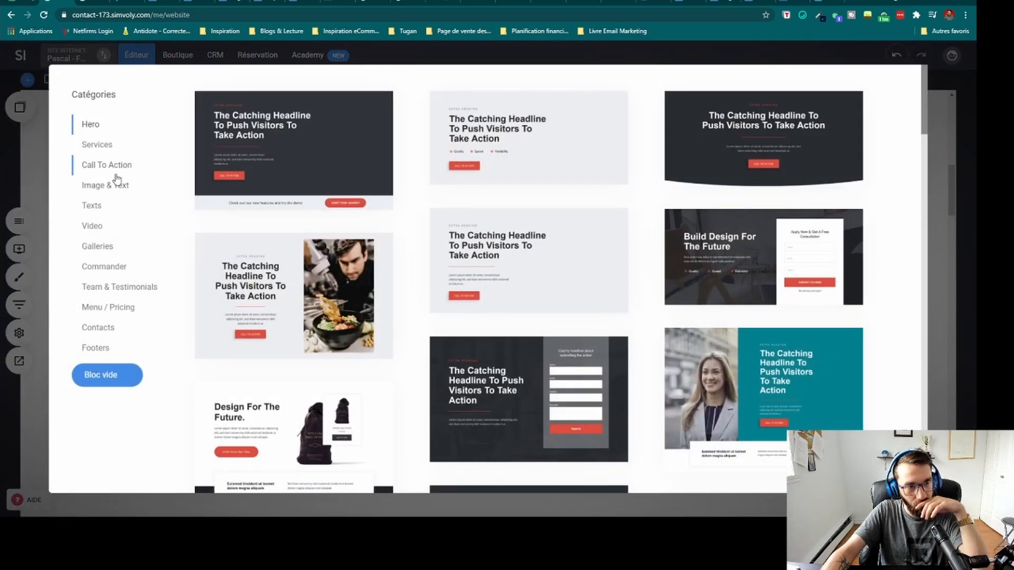
{"action": "left_click", "coordinate": [108, 165]}
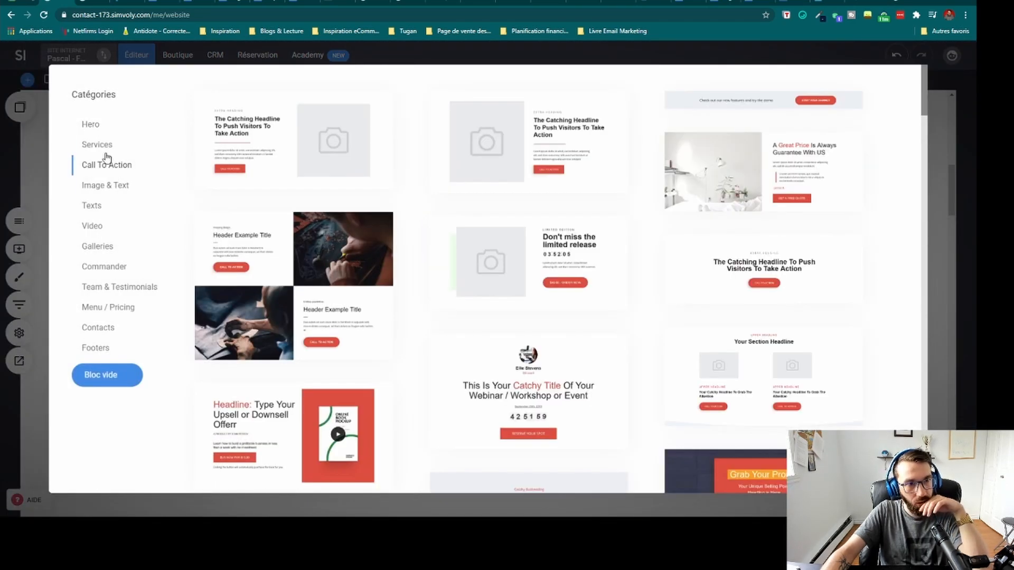
{"action": "left_click", "coordinate": [290, 149]}
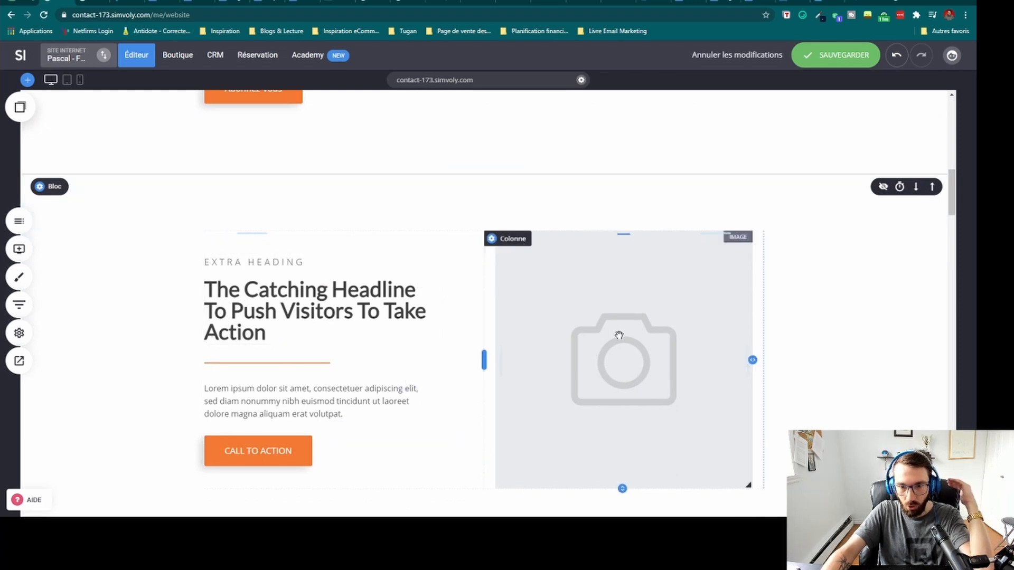
Step: Look at the image settings and file manager for the new block's image placeholder without choosing a file
{"action": "left_click", "coordinate": [590, 340]}
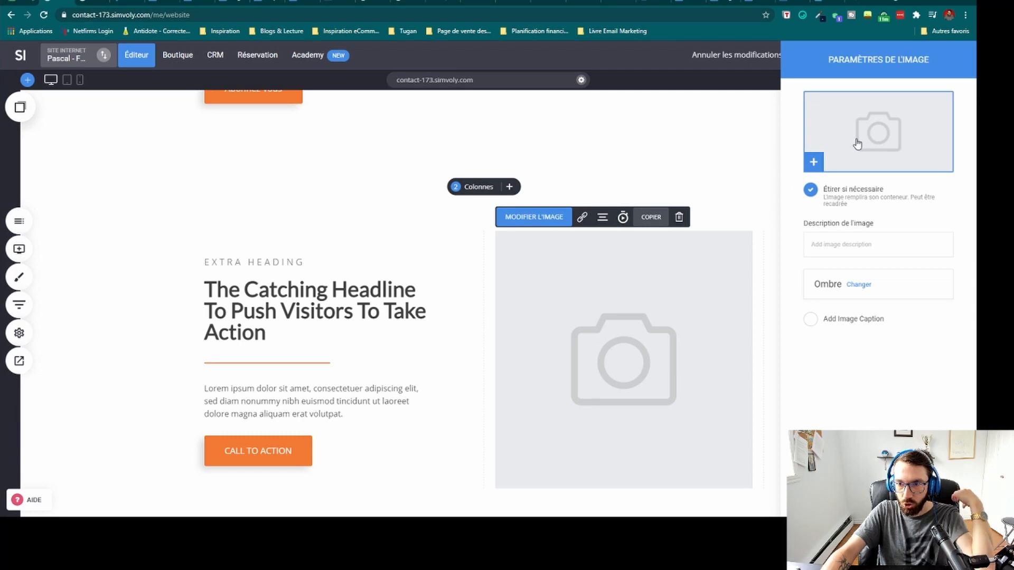
{"action": "left_click", "coordinate": [856, 141]}
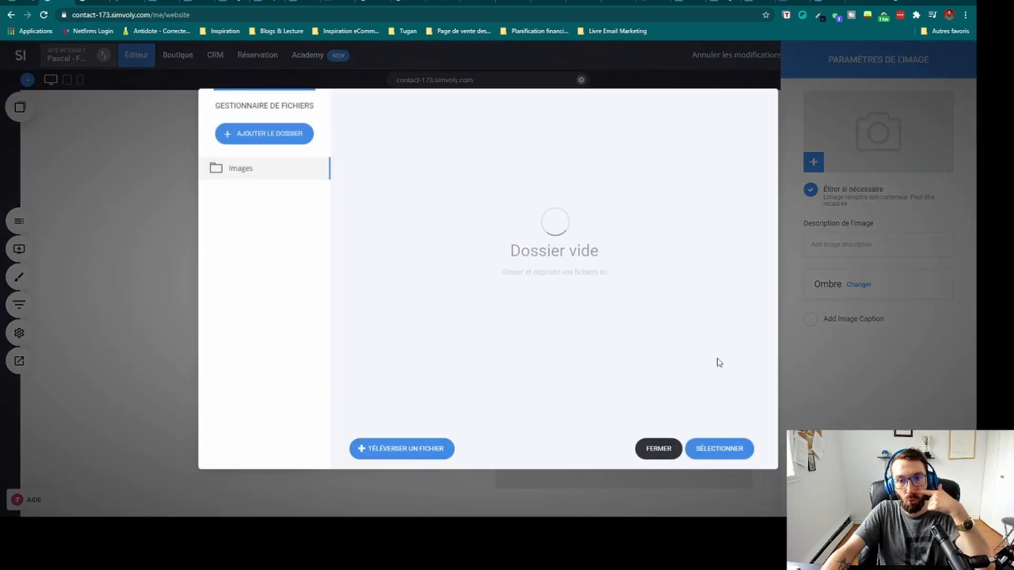
{"action": "left_click", "coordinate": [657, 459]}
{"action": "left_click", "coordinate": [663, 208]}
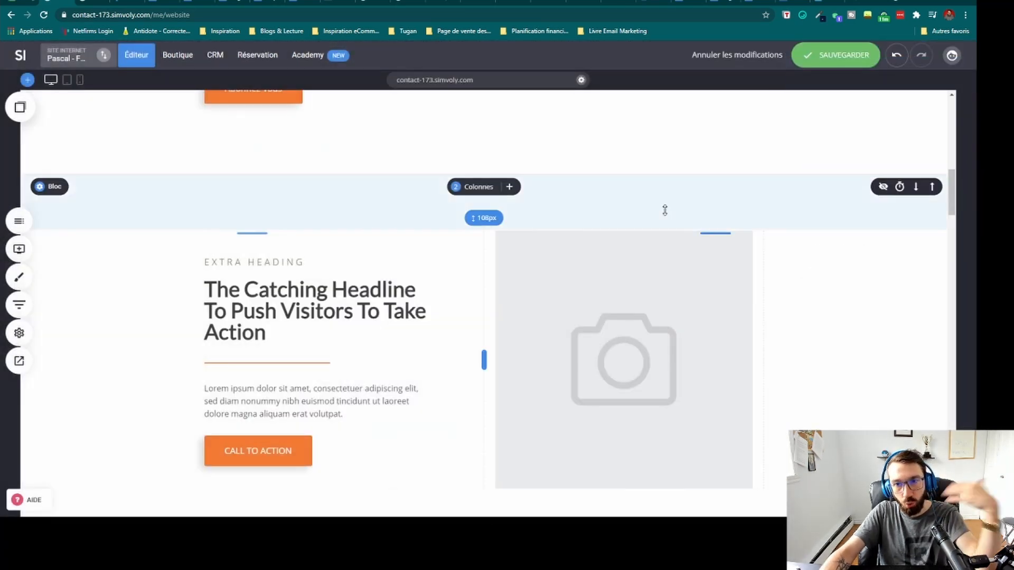
Step: Examine the three-feature block further down the page and the image settings of its heart icon
{"action": "scroll", "coordinate": [663, 210], "scroll_direction": "down", "scroll_amount": 10}
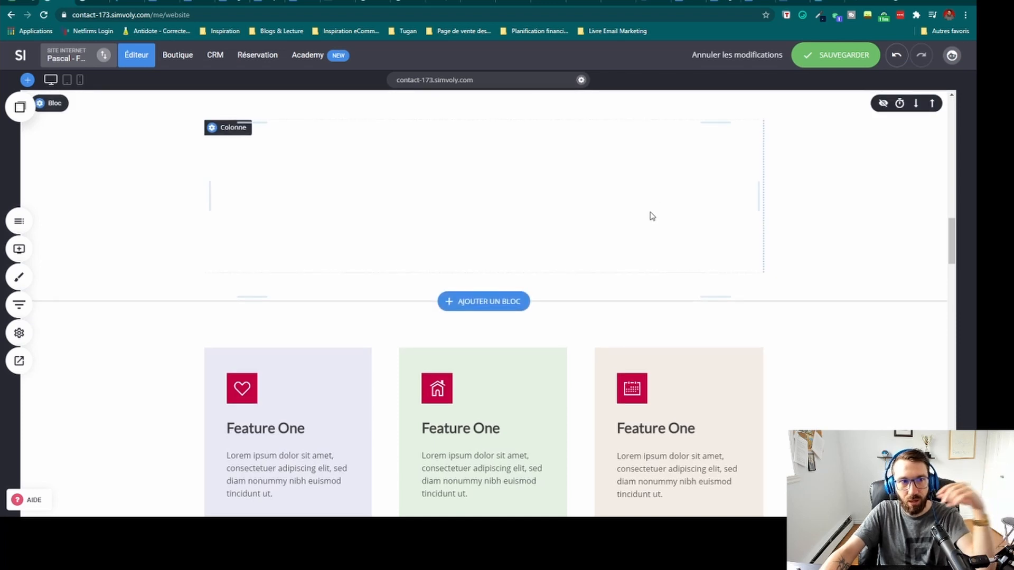
{"action": "scroll", "coordinate": [450, 202], "scroll_direction": "down", "scroll_amount": 3}
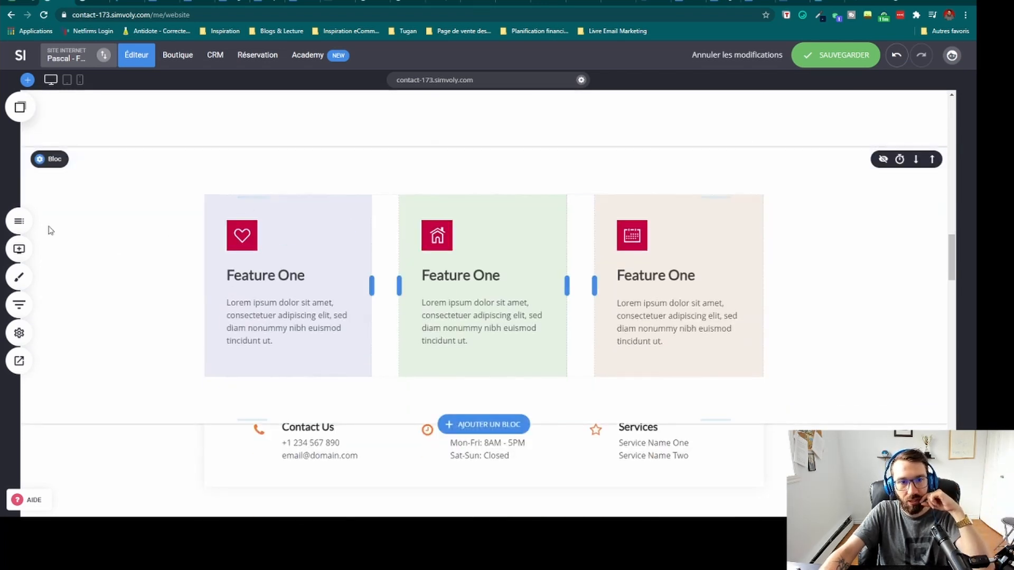
{"action": "mouse_move", "coordinate": [49, 167]}
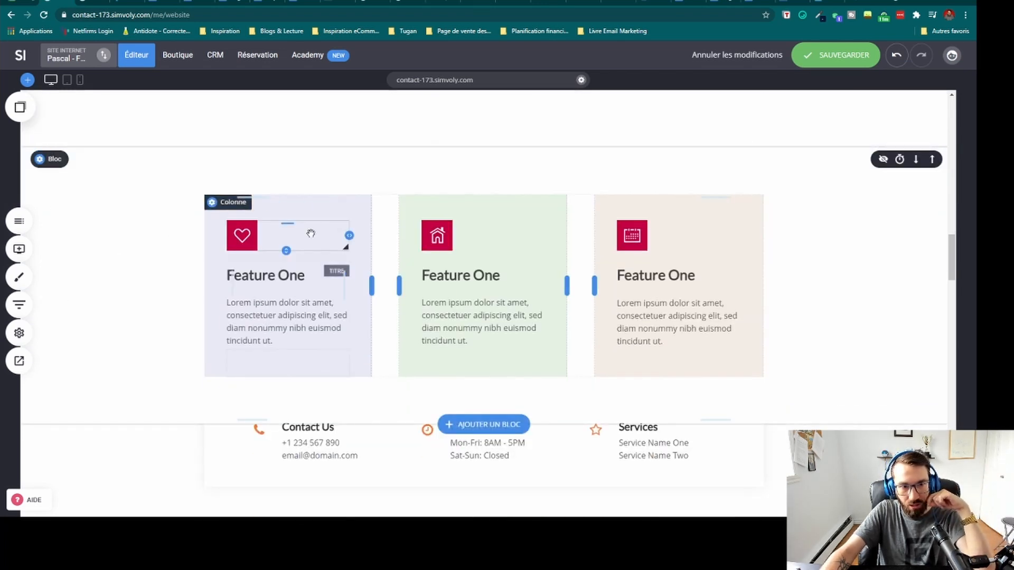
{"action": "scroll", "coordinate": [693, 262], "scroll_direction": "down", "scroll_amount": 2}
{"action": "scroll", "coordinate": [317, 222], "scroll_direction": "up", "scroll_amount": 1}
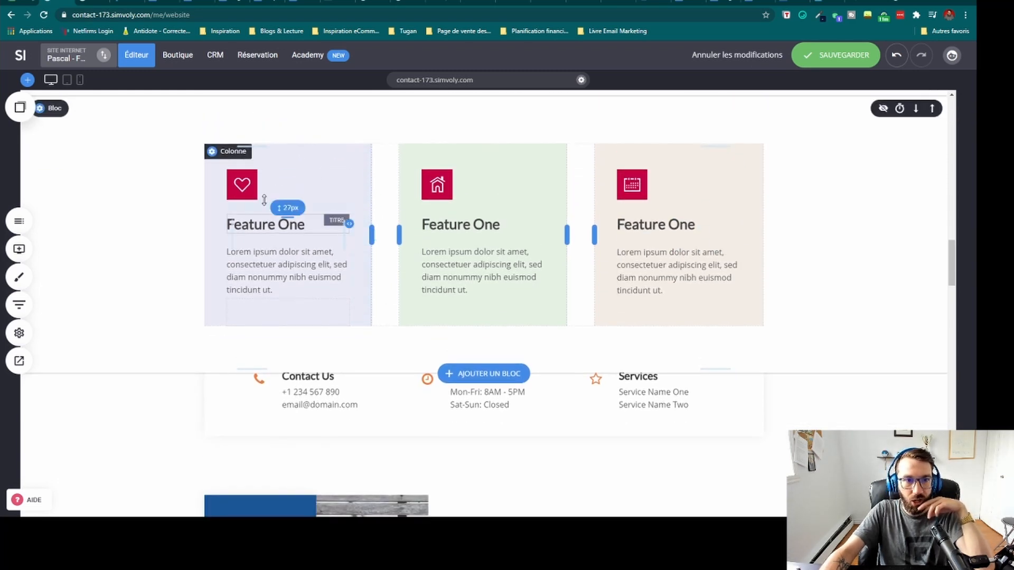
{"action": "left_click", "coordinate": [239, 184]}
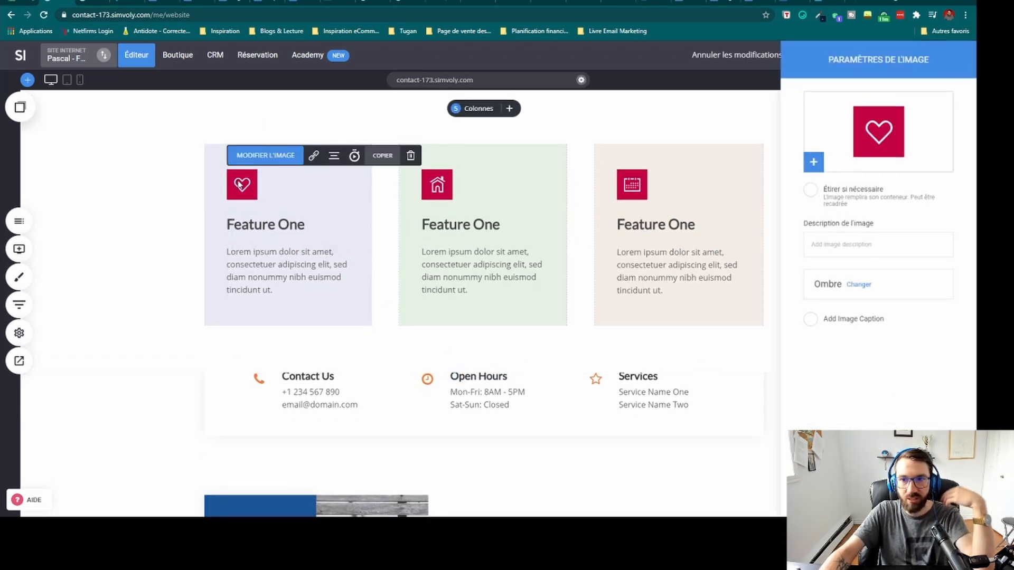
{"action": "left_click", "coordinate": [425, 290]}
Step: Review the whole page's blocks from the hero and Youtube section down to the testimonials, and return to the hero
{"action": "scroll", "coordinate": [58, 278], "scroll_direction": "up", "scroll_amount": 11}
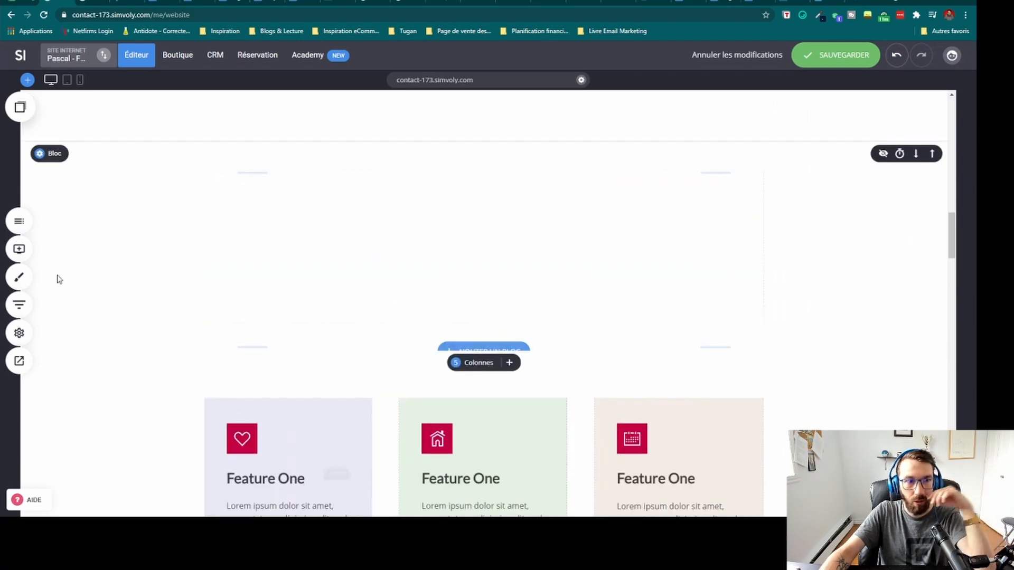
{"action": "scroll", "coordinate": [301, 294], "scroll_direction": "up", "scroll_amount": 3}
{"action": "scroll", "coordinate": [367, 257], "scroll_direction": "up", "scroll_amount": 3}
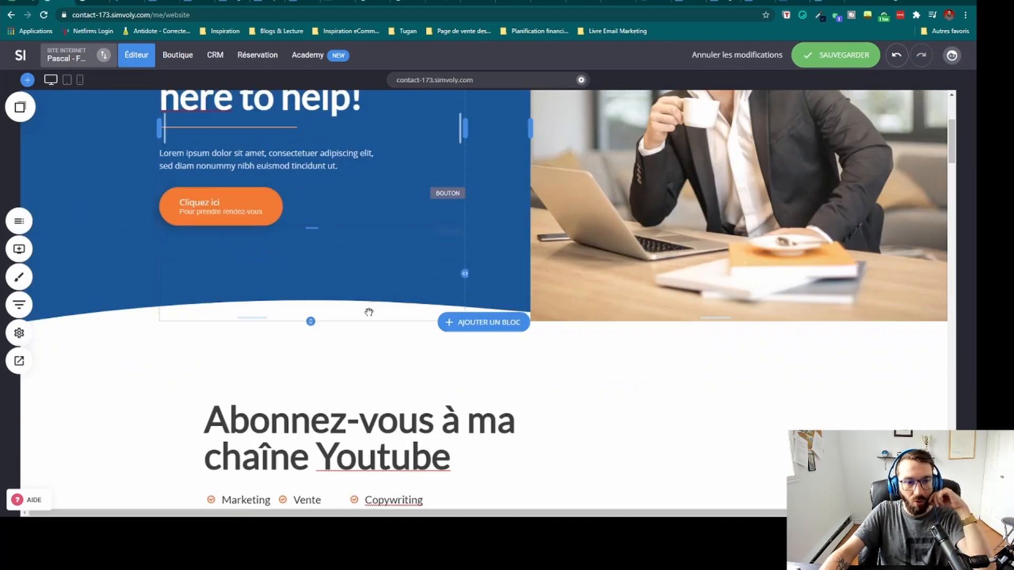
{"action": "scroll", "coordinate": [303, 279], "scroll_direction": "down", "scroll_amount": 3}
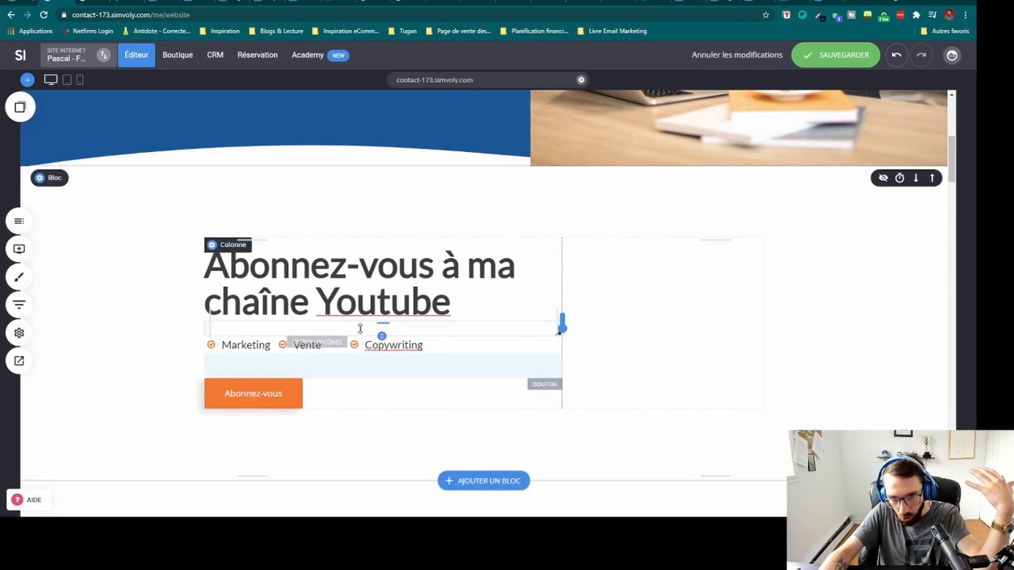
{"action": "scroll", "coordinate": [534, 289], "scroll_direction": "down", "scroll_amount": 10}
{"action": "scroll", "coordinate": [483, 242], "scroll_direction": "down", "scroll_amount": 10}
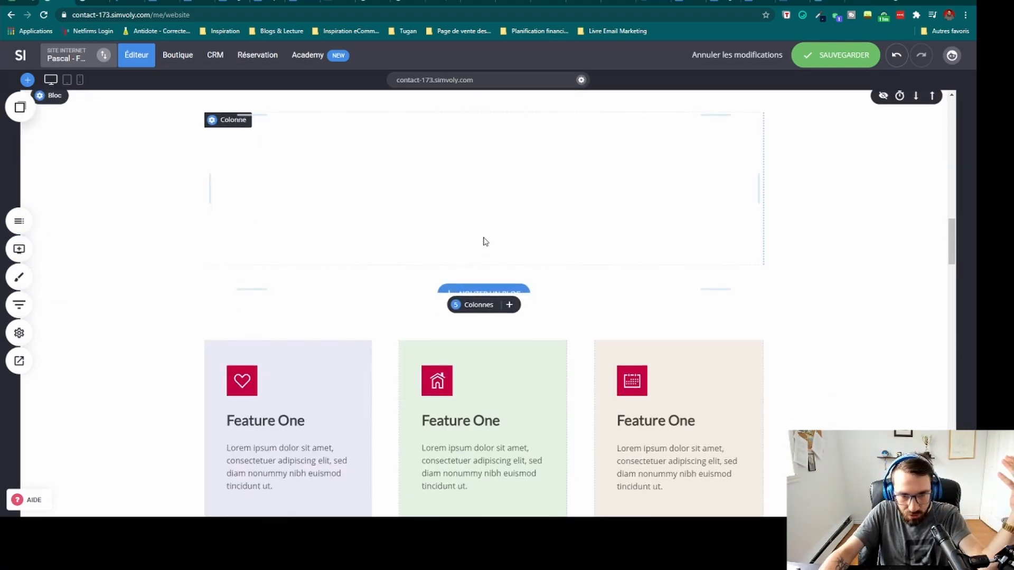
{"action": "scroll", "coordinate": [774, 288], "scroll_direction": "down", "scroll_amount": 5}
{"action": "scroll", "coordinate": [800, 268], "scroll_direction": "down", "scroll_amount": 4}
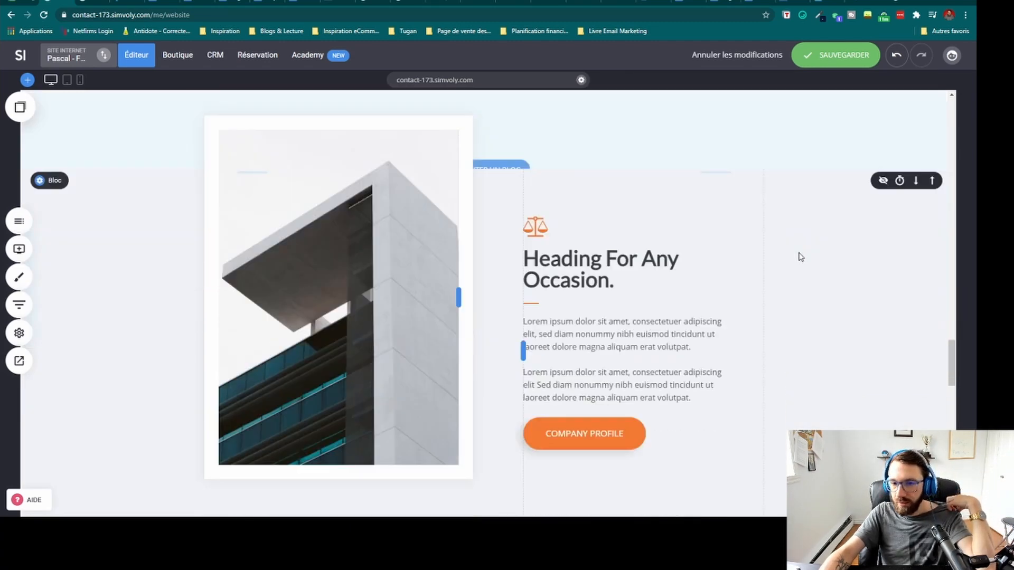
{"action": "scroll", "coordinate": [558, 349], "scroll_direction": "down", "scroll_amount": 8}
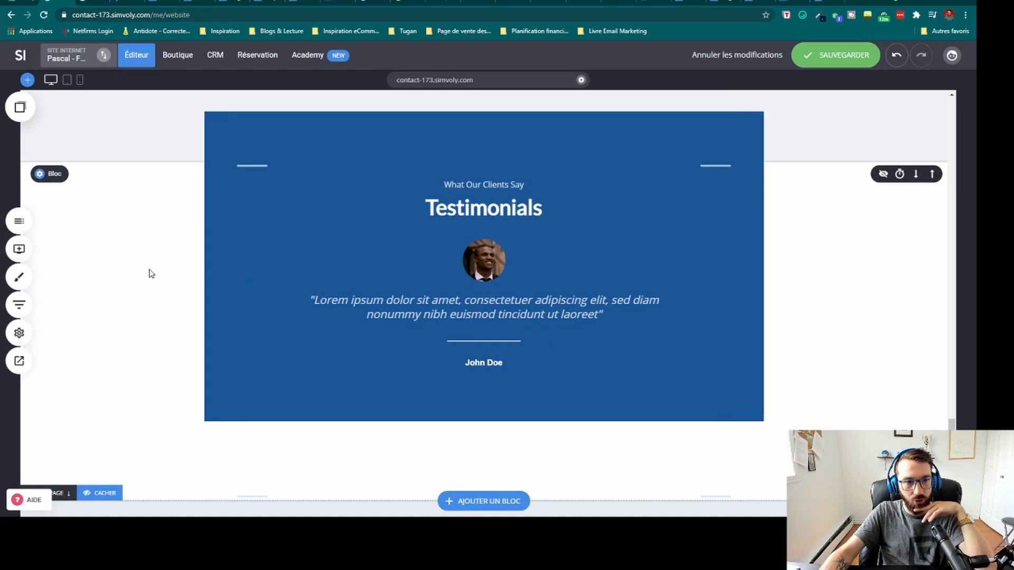
{"action": "scroll", "coordinate": [150, 273], "scroll_direction": "down", "scroll_amount": 6}
{"action": "scroll", "coordinate": [258, 280], "scroll_direction": "up", "scroll_amount": 15}
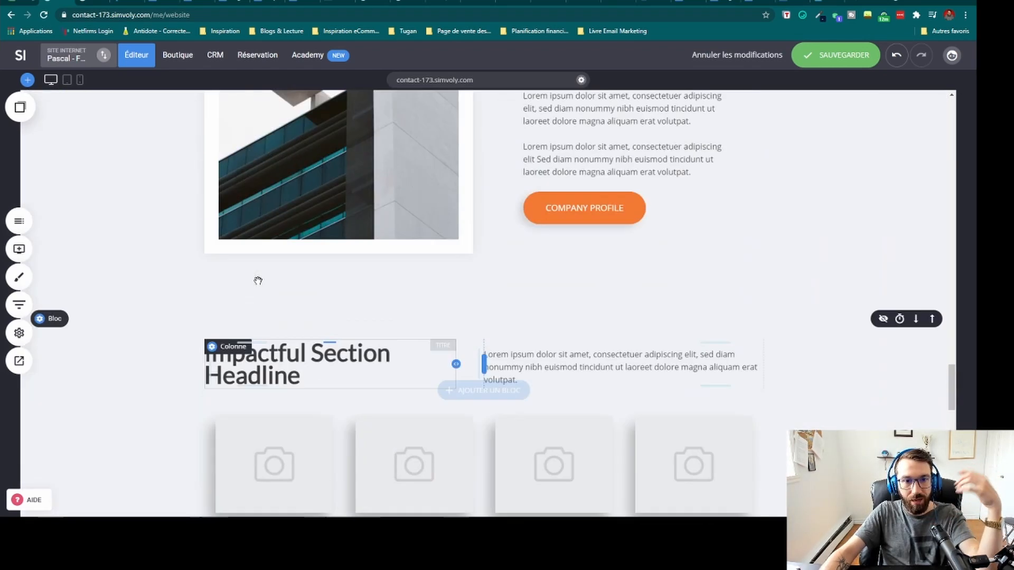
{"action": "scroll", "coordinate": [258, 280], "scroll_direction": "up", "scroll_amount": 20}
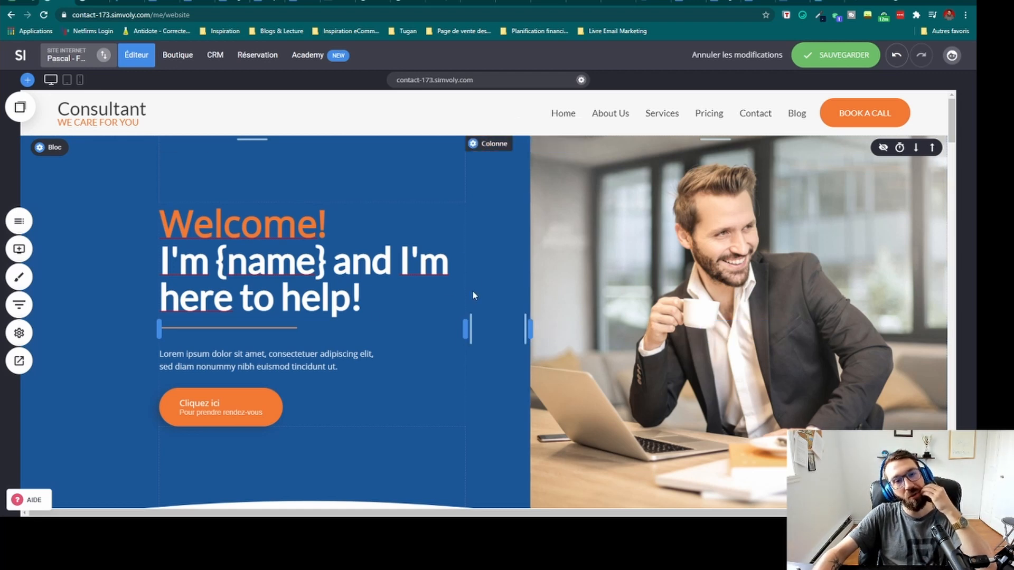
{"action": "scroll", "coordinate": [389, 318], "scroll_direction": "down", "scroll_amount": 2}
{"action": "scroll", "coordinate": [194, 236], "scroll_direction": "up", "scroll_amount": 2}
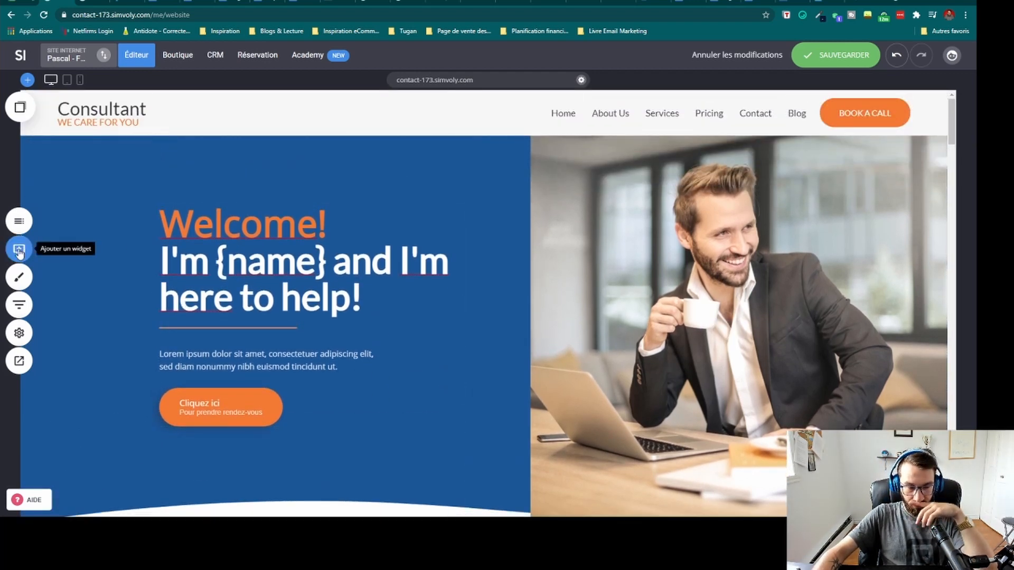
Step: Add an image widget below the hero's divider line and fill it with the uploaded photo of a coffee mug
{"action": "left_click", "coordinate": [182, 145]}
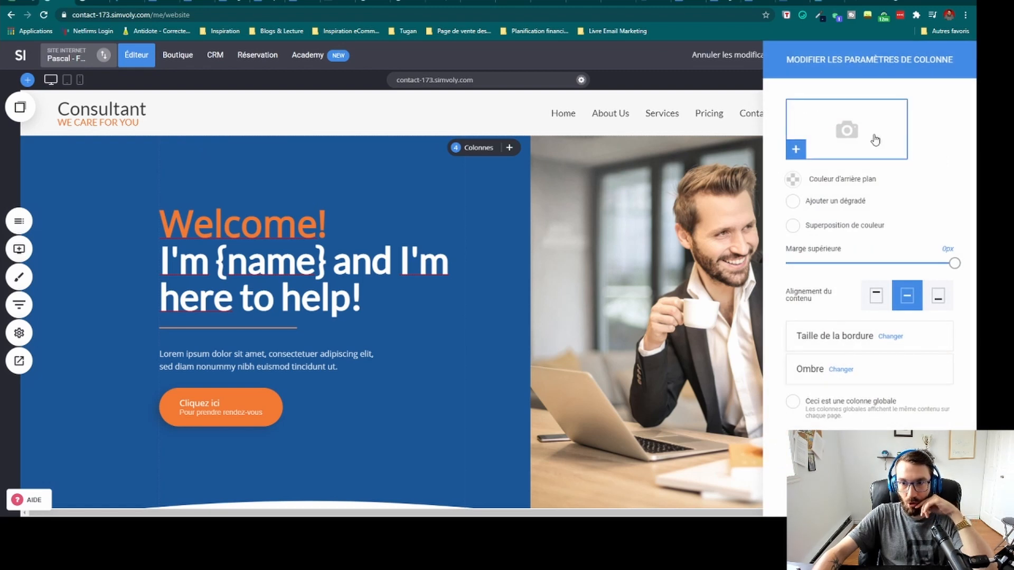
{"action": "left_click", "coordinate": [671, 246]}
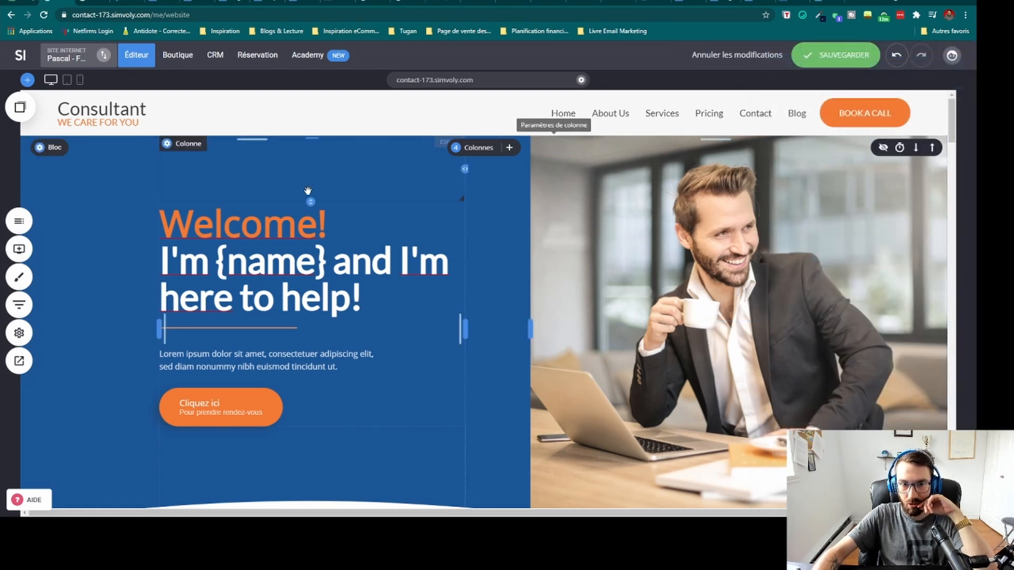
{"action": "left_click", "coordinate": [18, 252]}
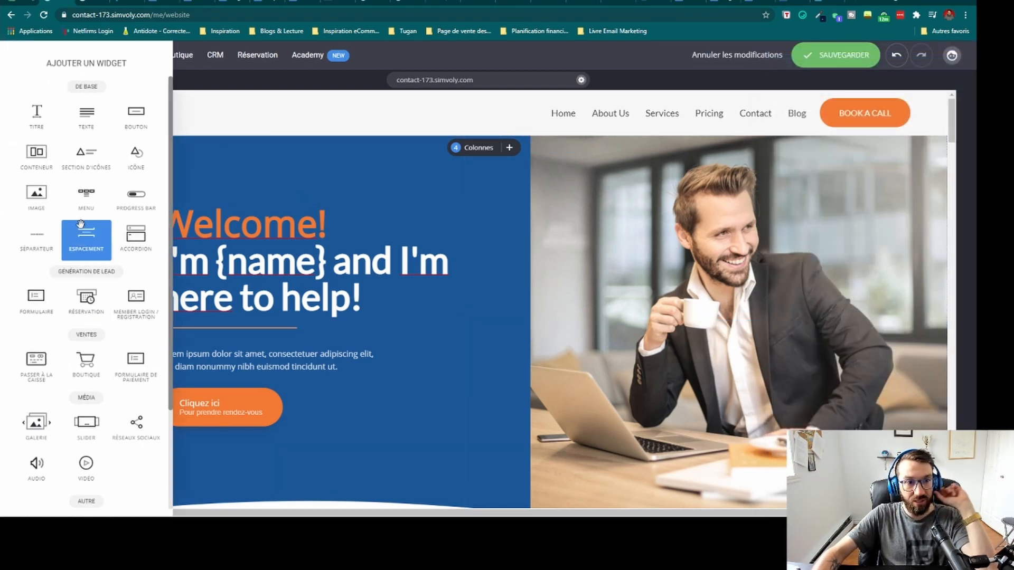
{"action": "left_click_drag", "start_coordinate": [35, 197], "coordinate": [256, 325]}
{"action": "left_click", "coordinate": [854, 169]}
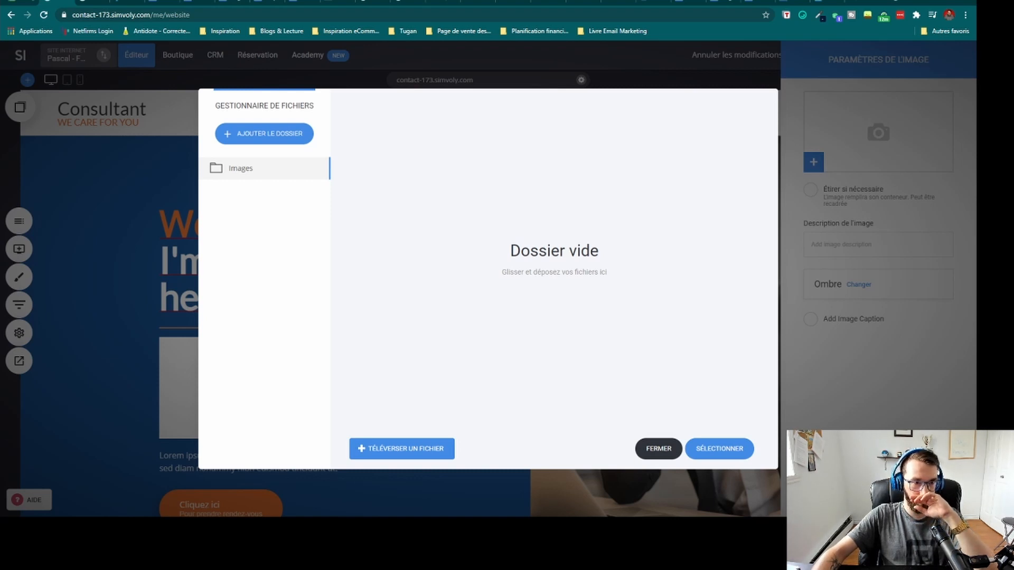
{"action": "double_click", "coordinate": [227, 189]}
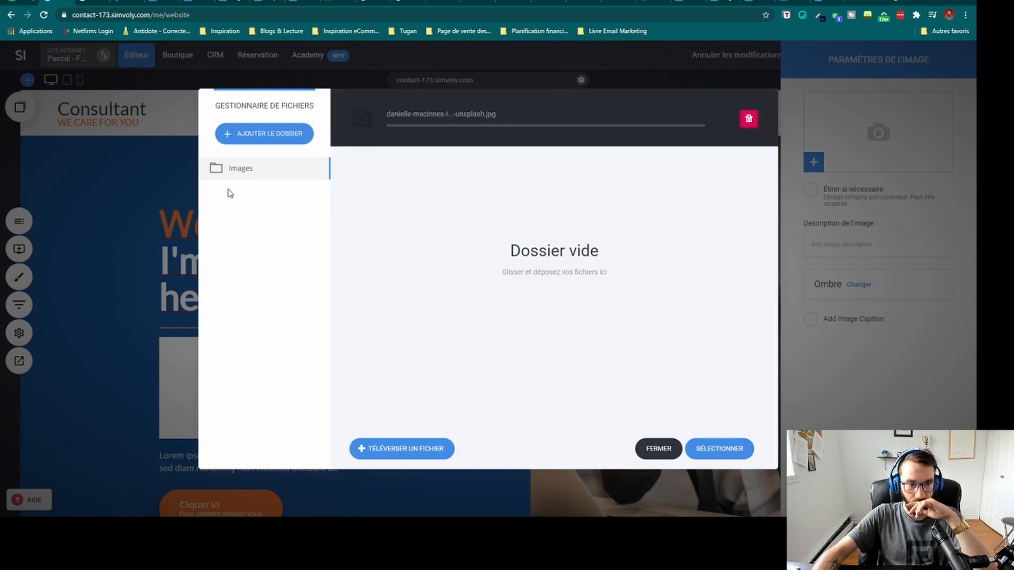
{"action": "mouse_move", "coordinate": [426, 188]}
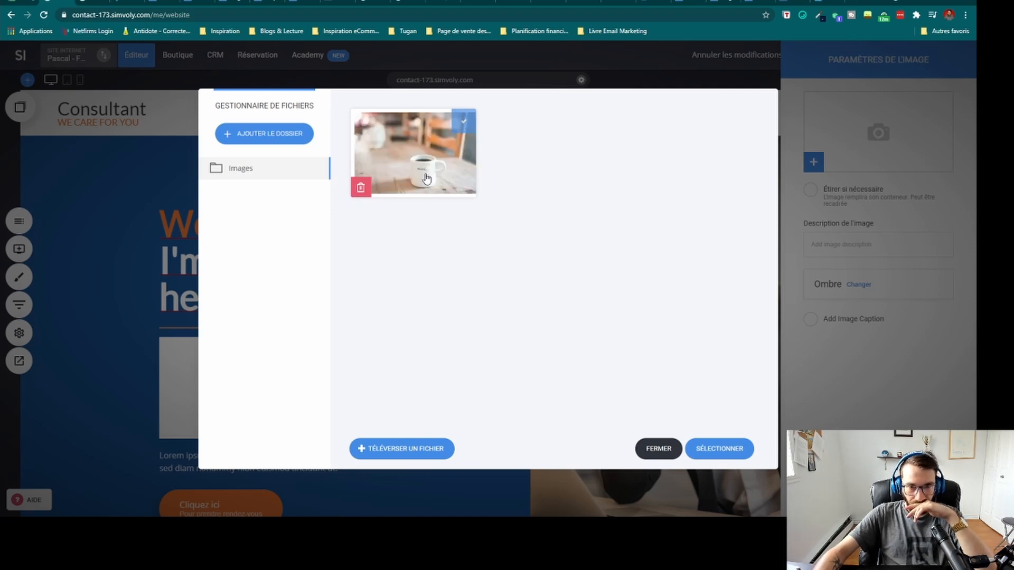
{"action": "left_click", "coordinate": [718, 449]}
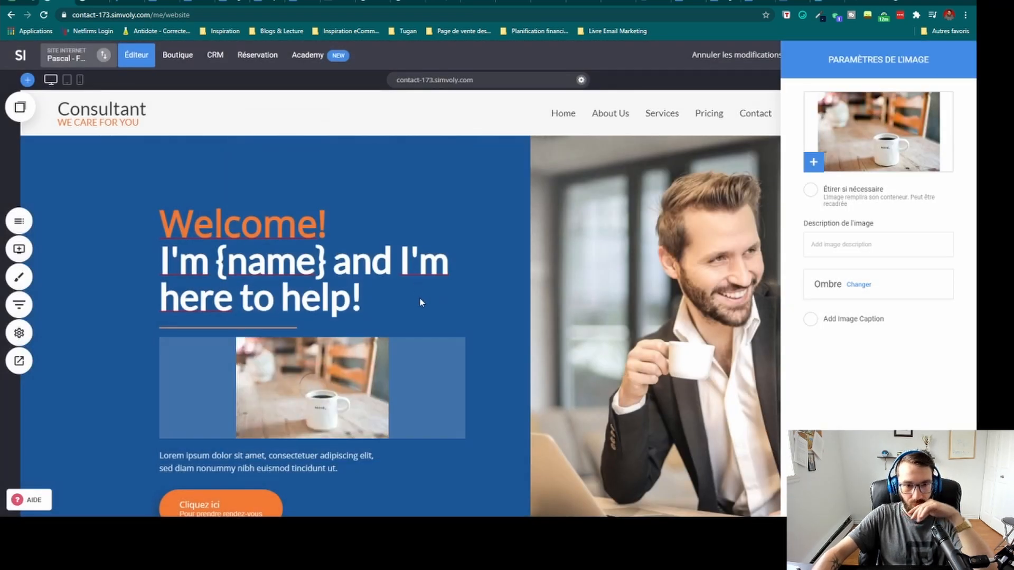
{"action": "left_click", "coordinate": [334, 380]}
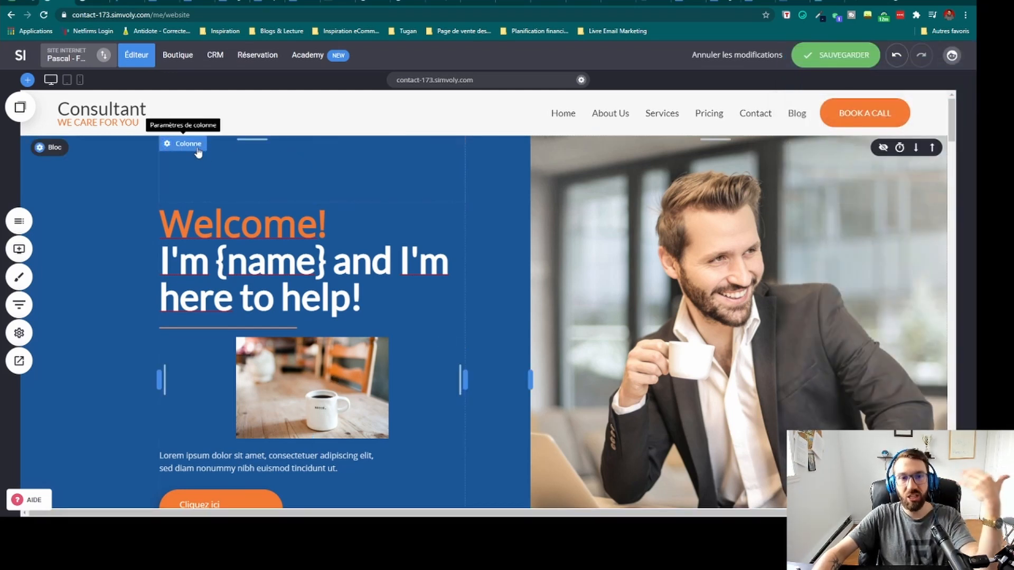
Step: Align the coffee mug image in the hero to the left
{"action": "scroll", "coordinate": [198, 153], "scroll_direction": "down", "scroll_amount": 2}
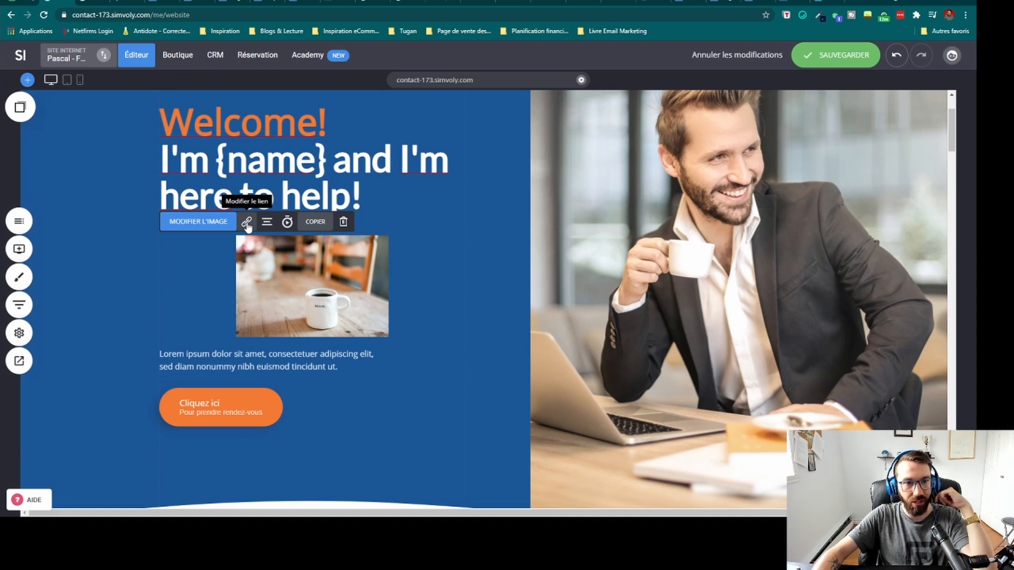
{"action": "left_click", "coordinate": [267, 222]}
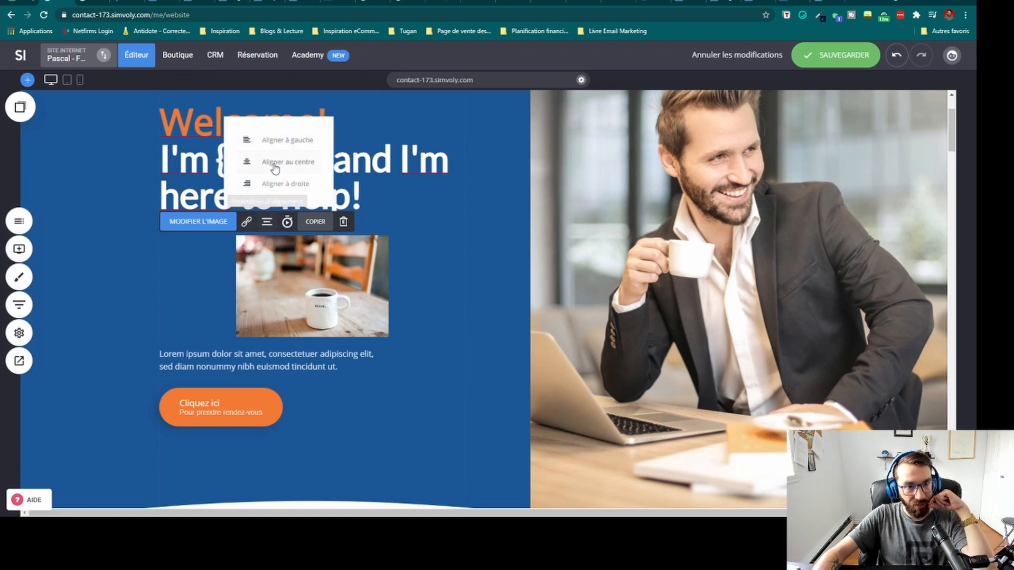
{"action": "left_click", "coordinate": [282, 142]}
{"action": "left_click", "coordinate": [228, 298]}
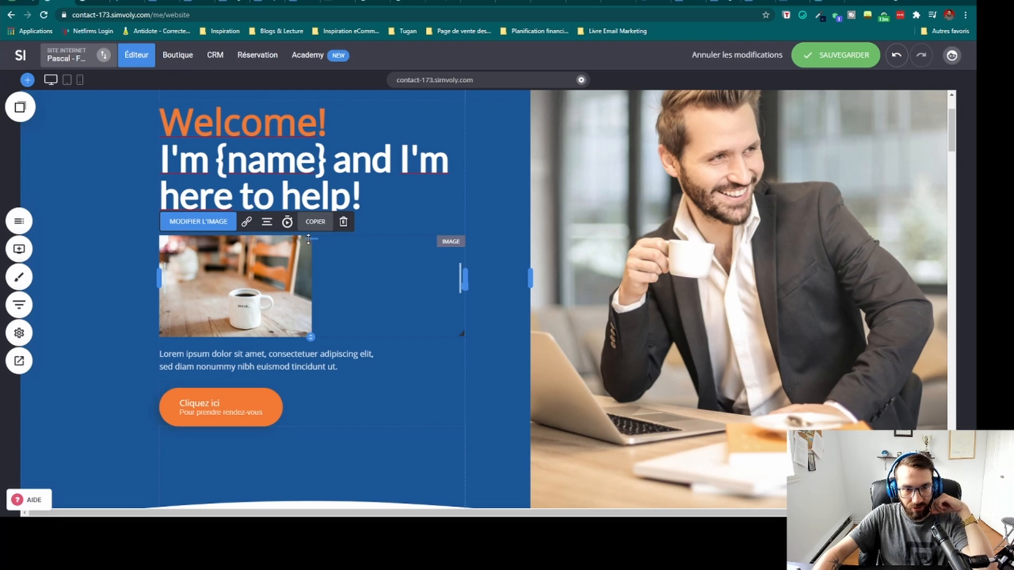
Step: Try a slightly larger gap above the coffee mug image, and bring the image back up under the divider line
{"action": "left_click_drag", "start_coordinate": [310, 239], "coordinate": [316, 248]}
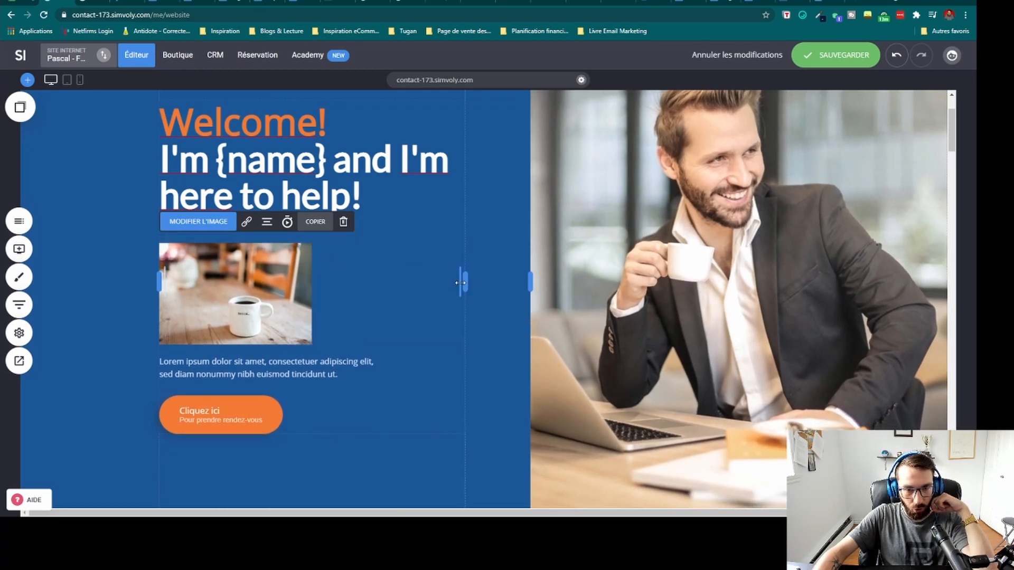
{"action": "mouse_move", "coordinate": [460, 283]}
{"action": "left_mouse_down"}
{"action": "mouse_move", "coordinate": [421, 280]}
{"action": "mouse_move", "coordinate": [464, 283]}
{"action": "left_mouse_up"}
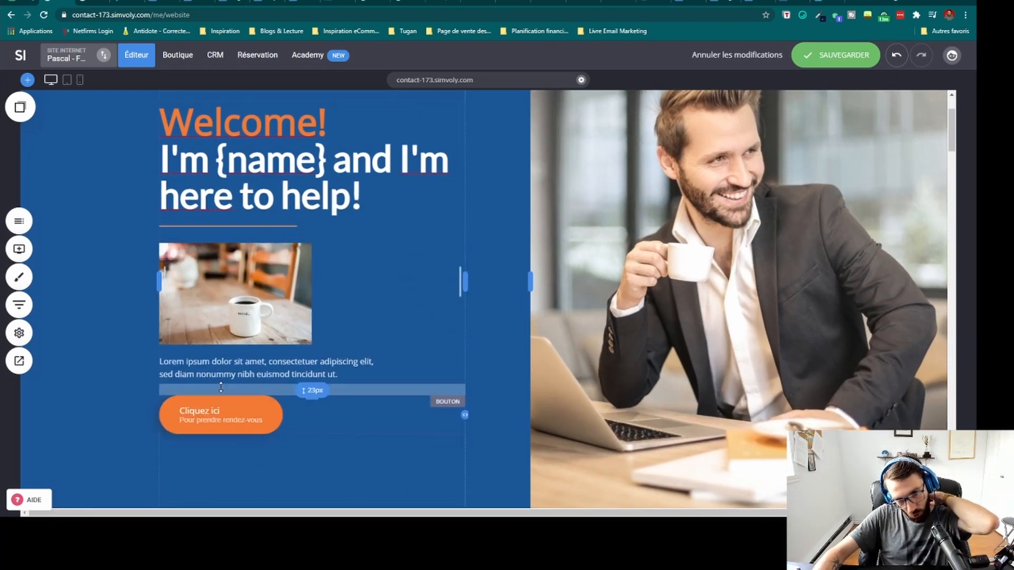
{"action": "left_click_drag", "start_coordinate": [245, 244], "coordinate": [247, 235]}
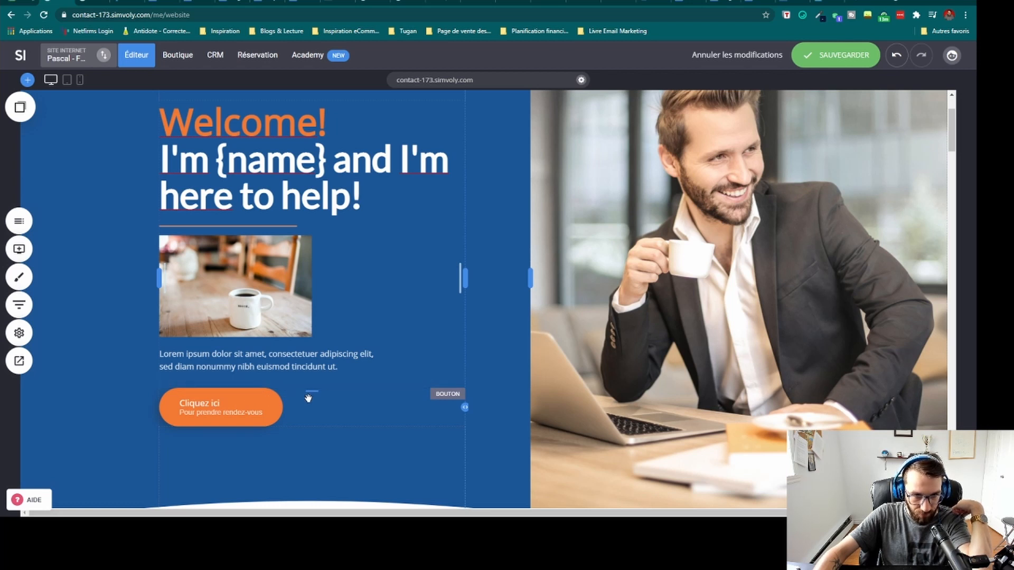
Step: Tighten the spacing between the hero's paragraph and its Cliquez ici button to just under 15 px
{"action": "mouse_move", "coordinate": [311, 391]}
{"action": "left_mouse_down"}
{"action": "mouse_move", "coordinate": [312, 446]}
{"action": "mouse_move", "coordinate": [313, 385]}
{"action": "left_mouse_up"}
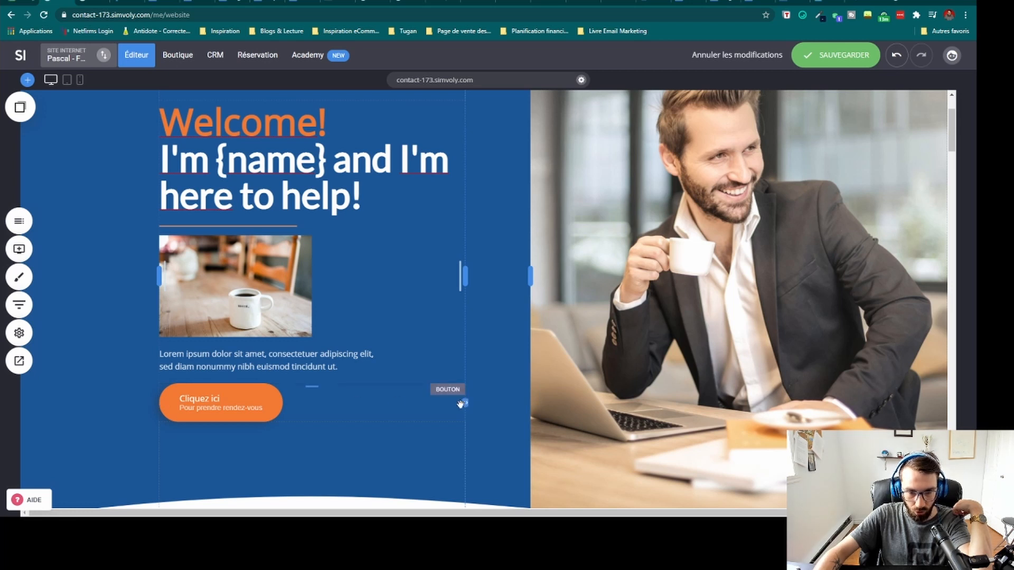
{"action": "left_click_drag", "start_coordinate": [462, 402], "coordinate": [494, 403]}
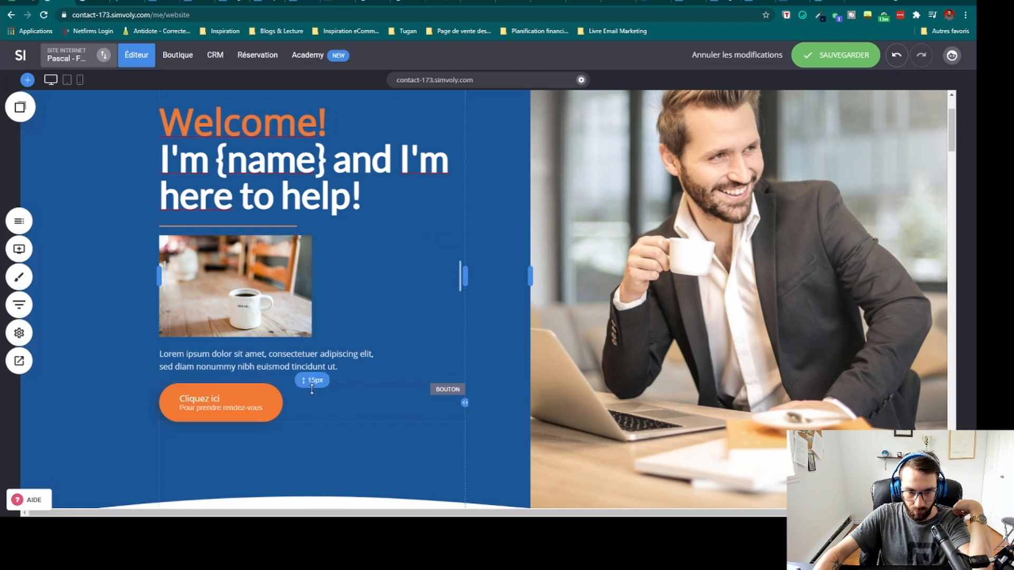
{"action": "left_click_drag", "start_coordinate": [312, 386], "coordinate": [312, 385]}
Step: Try centre and right alignment on the Cliquez ici button, and return it to left alignment
{"action": "left_click", "coordinate": [243, 364]}
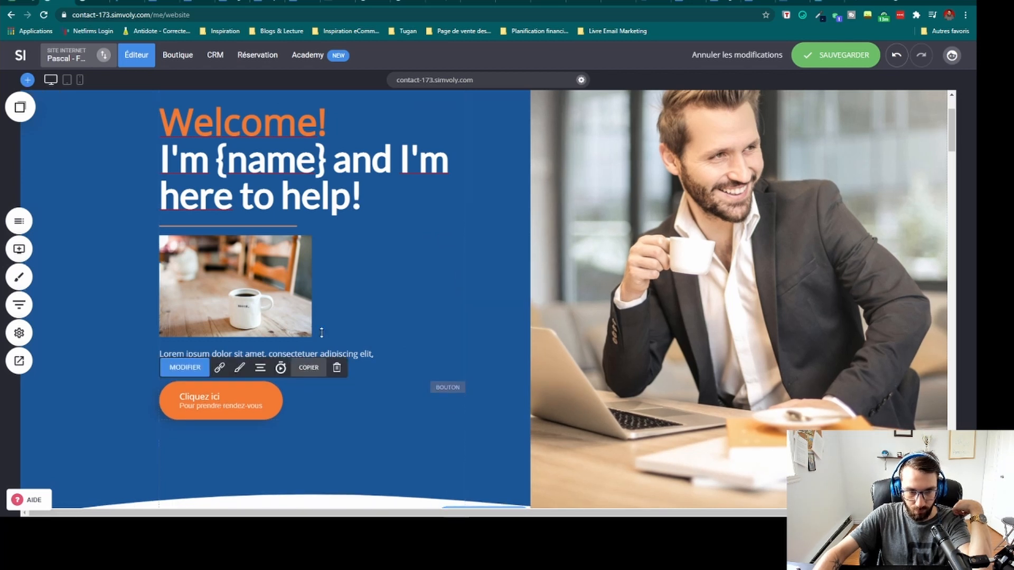
{"action": "left_click", "coordinate": [260, 367]}
{"action": "left_click", "coordinate": [280, 317]}
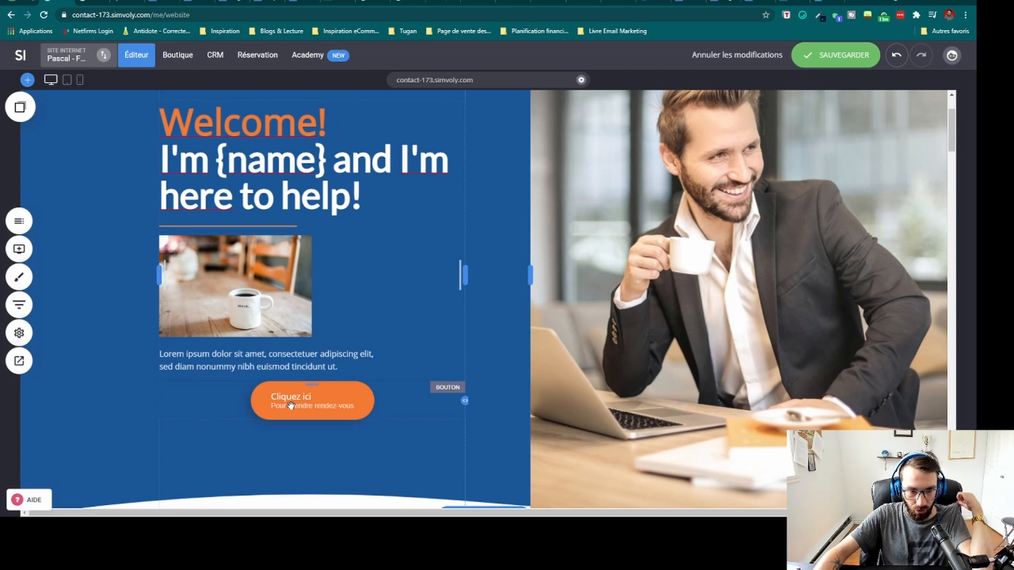
{"action": "left_click", "coordinate": [243, 364]}
{"action": "left_click", "coordinate": [260, 368]}
{"action": "left_click", "coordinate": [280, 330]}
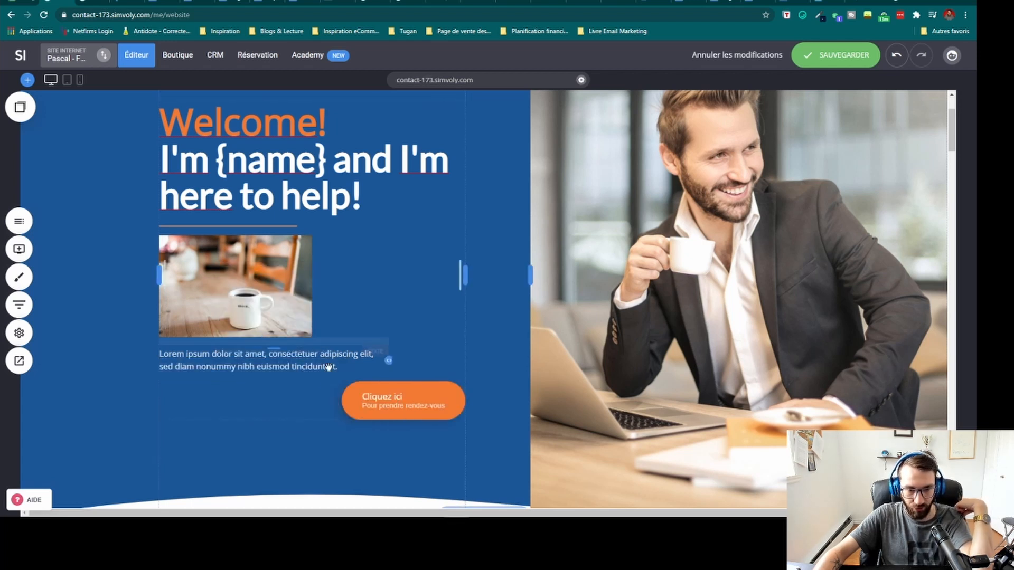
{"action": "left_click", "coordinate": [328, 367]}
{"action": "left_click", "coordinate": [260, 367]}
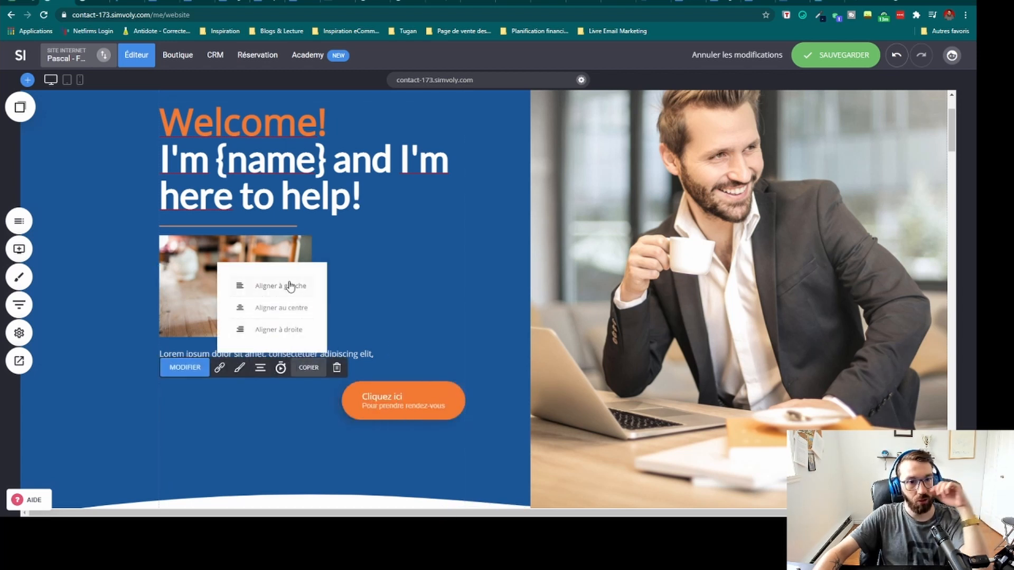
{"action": "left_click", "coordinate": [289, 286]}
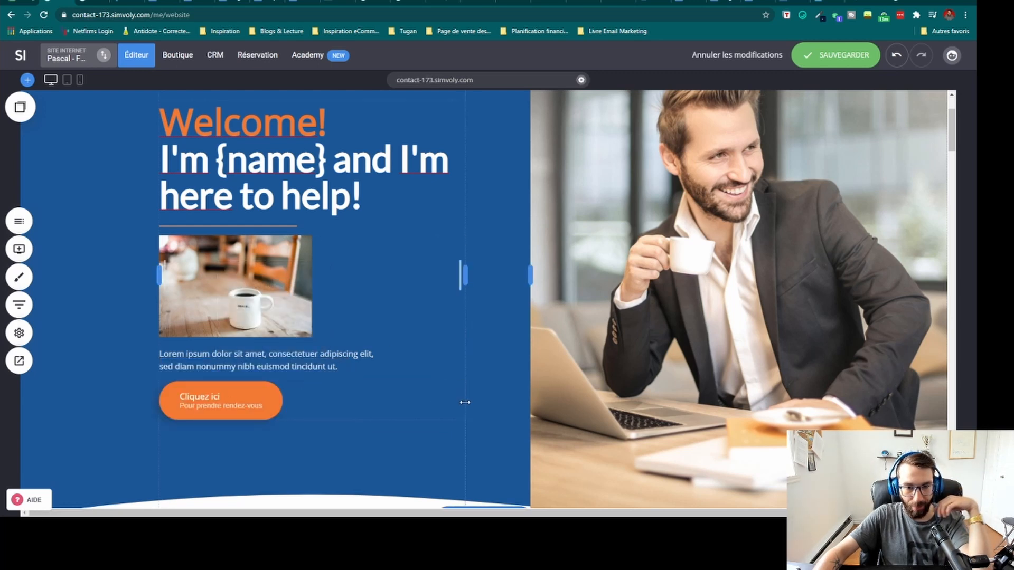
Step: Narrow the Cliquez ici button's widget area and widen it back to 583 px
{"action": "left_click_drag", "start_coordinate": [463, 403], "coordinate": [411, 395]}
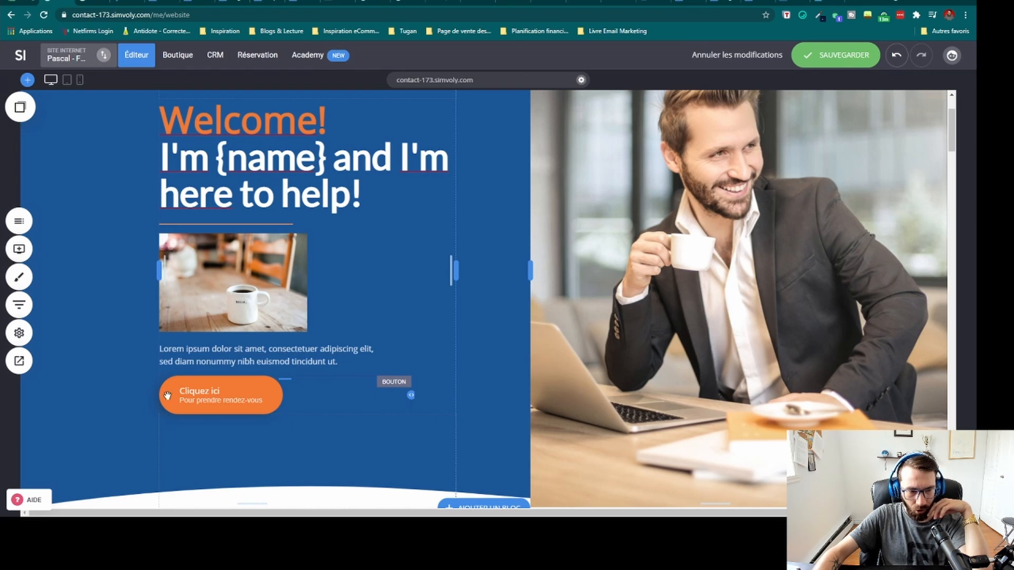
{"action": "left_click_drag", "start_coordinate": [410, 395], "coordinate": [455, 394]}
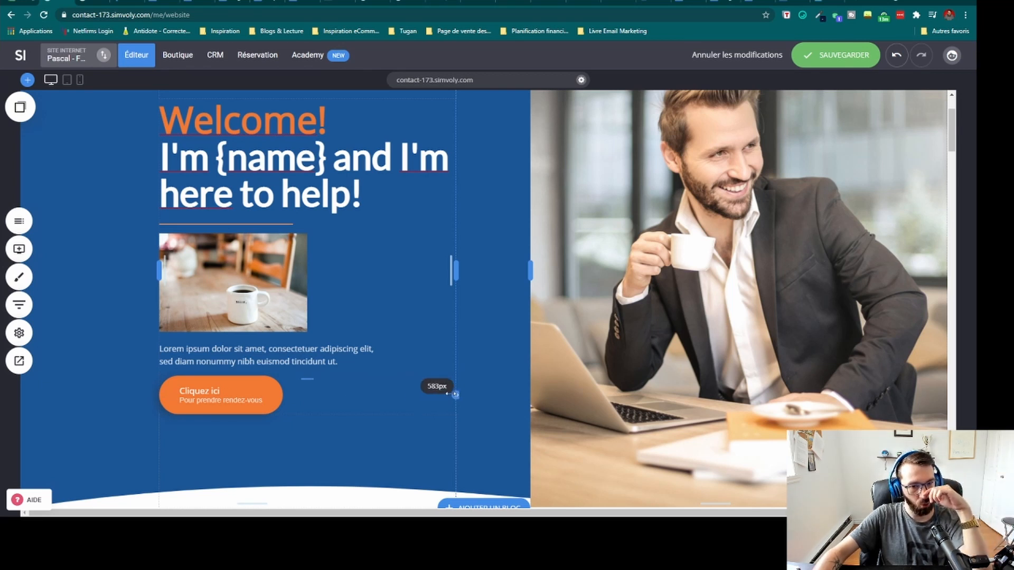
Step: Resize the hero columns, trying a 25% photo column before widening it back to nearly half, and extend the text column on both sides
{"action": "scroll", "coordinate": [479, 344], "scroll_direction": "up", "scroll_amount": 2}
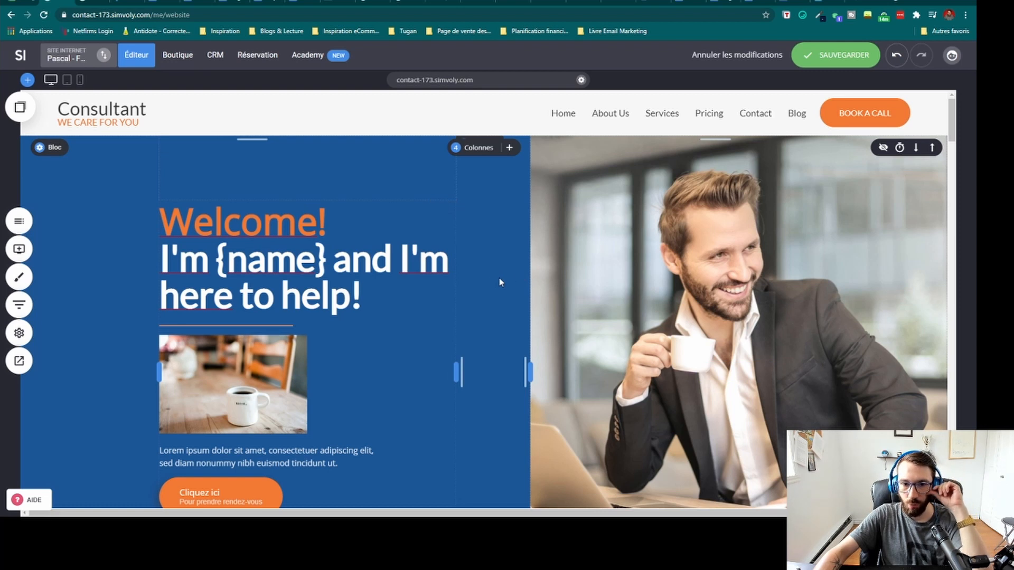
{"action": "scroll", "coordinate": [498, 277], "scroll_direction": "down", "scroll_amount": 1}
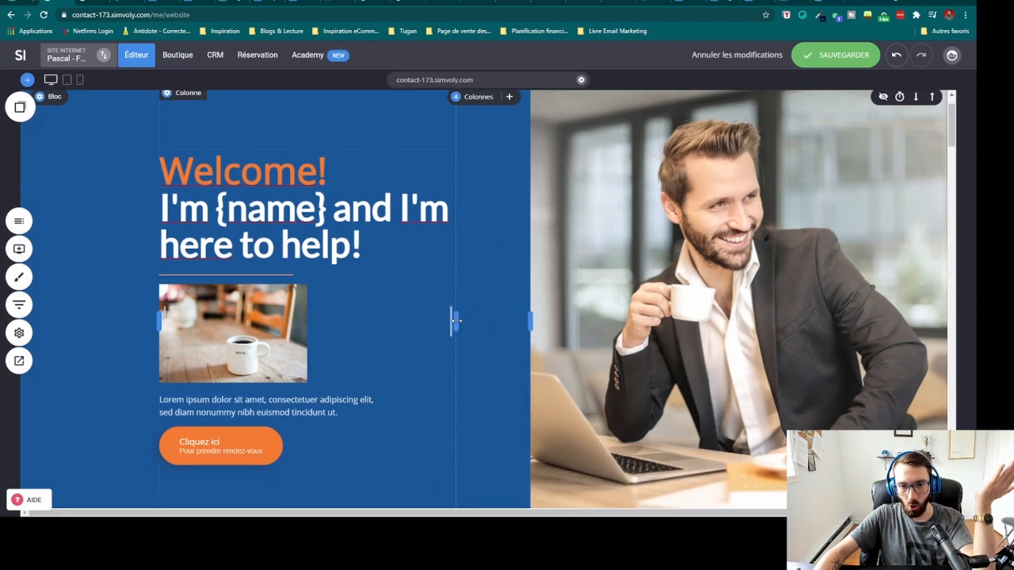
{"action": "left_click_drag", "start_coordinate": [532, 323], "coordinate": [688, 318]}
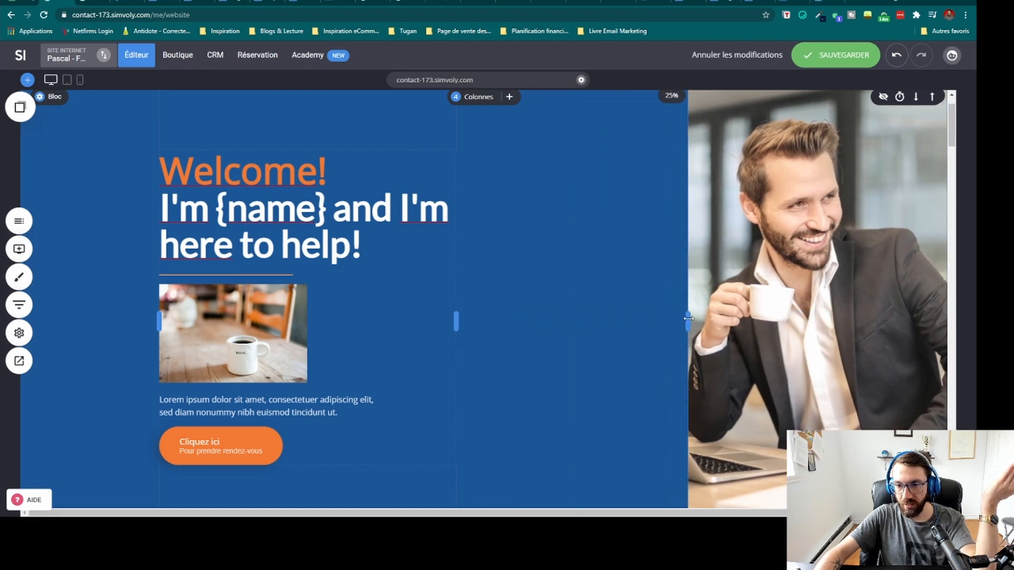
{"action": "mouse_move", "coordinate": [453, 324]}
{"action": "left_mouse_down"}
{"action": "mouse_move", "coordinate": [390, 323]}
{"action": "mouse_move", "coordinate": [468, 322]}
{"action": "left_mouse_up"}
{"action": "left_click_drag", "start_coordinate": [687, 326], "coordinate": [541, 329]}
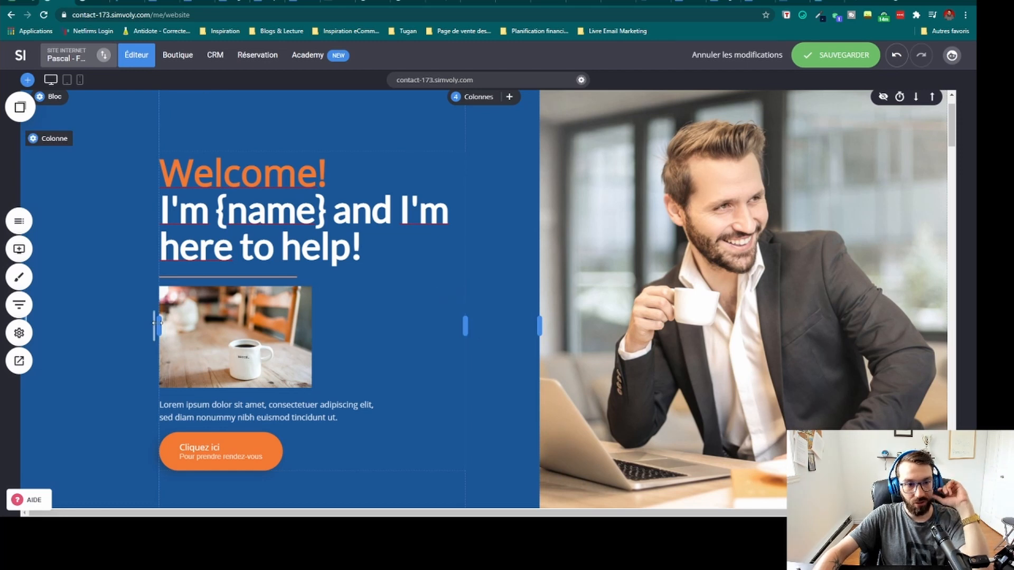
{"action": "left_click_drag", "start_coordinate": [159, 325], "coordinate": [127, 323]}
Step: Narrow the text column of the Youtube subscription block and set the block's container width to Pleine largeur
{"action": "scroll", "coordinate": [461, 315], "scroll_direction": "down", "scroll_amount": 5}
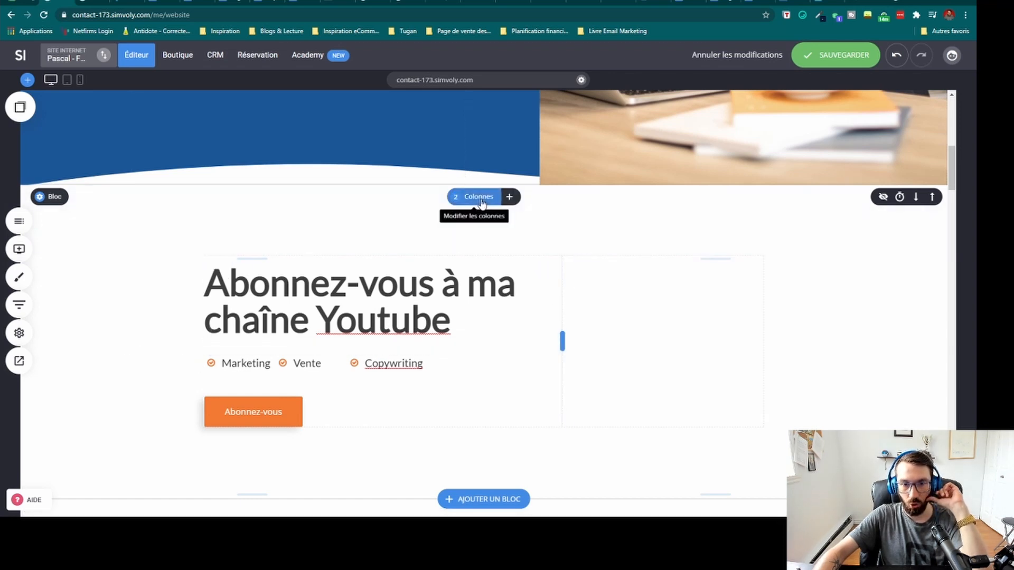
{"action": "left_click_drag", "start_coordinate": [575, 341], "coordinate": [518, 334]}
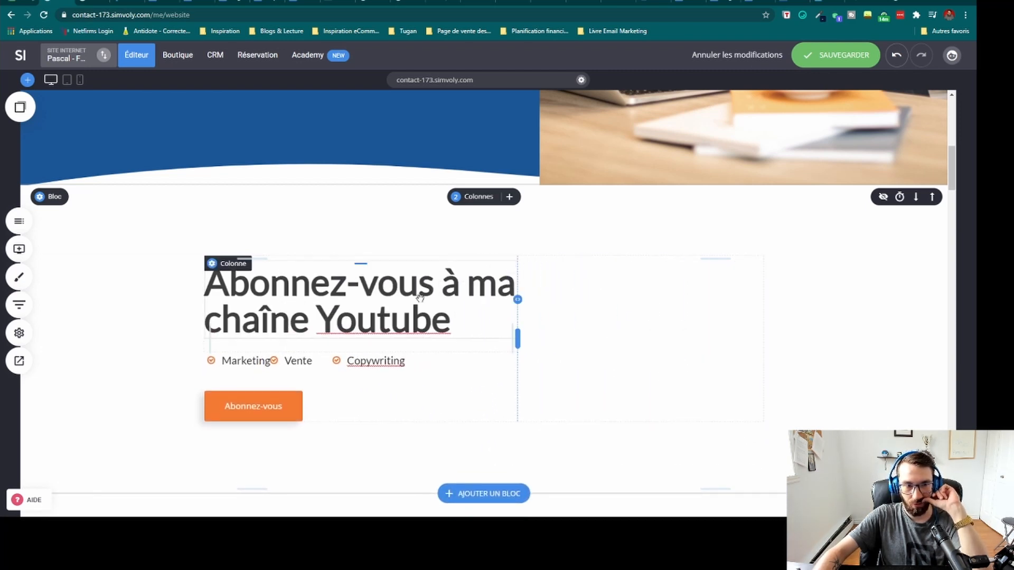
{"action": "left_click", "coordinate": [74, 196]}
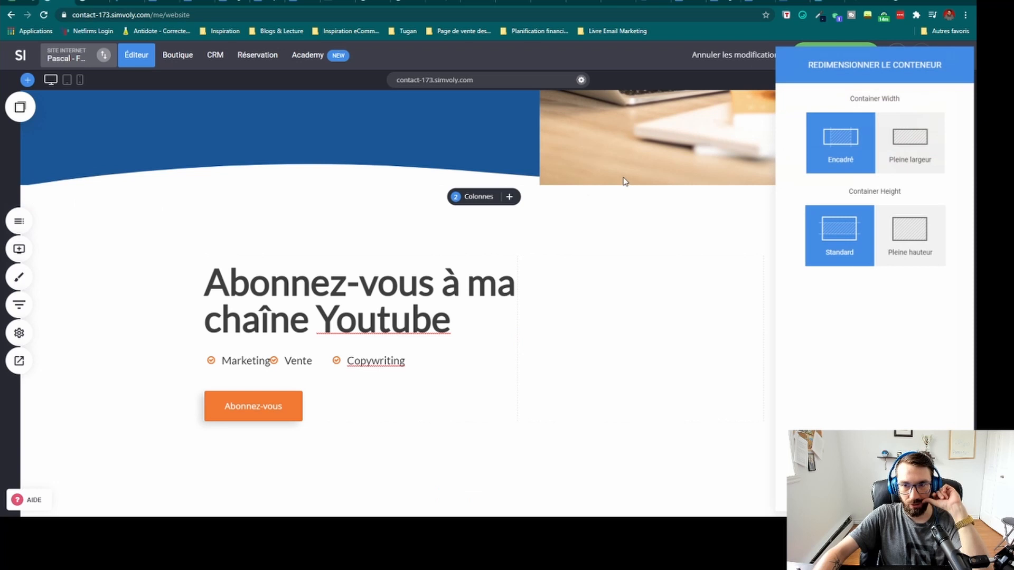
{"action": "left_click", "coordinate": [927, 154]}
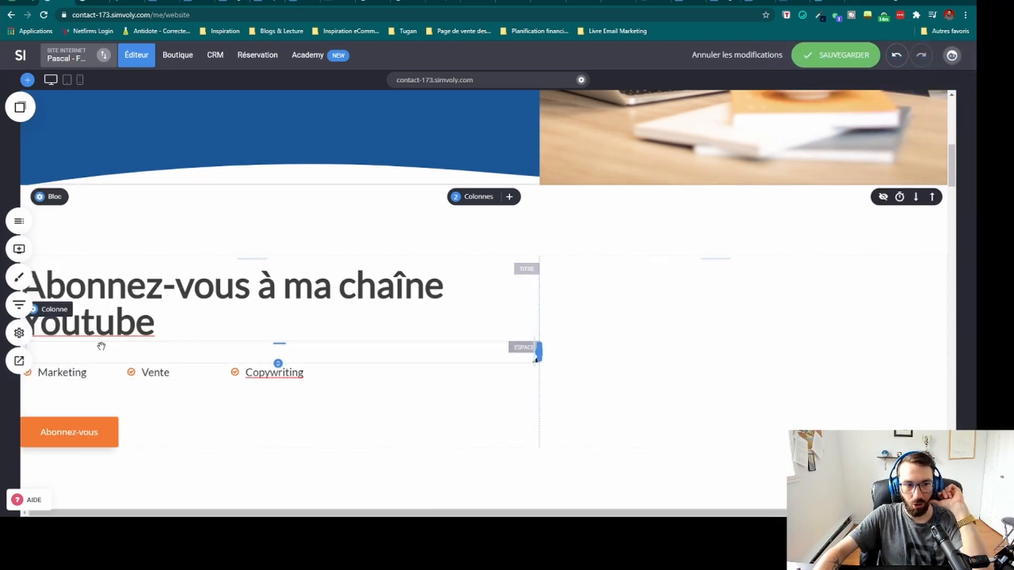
Step: Indent the Youtube block's text column from the page's left edge and move the divider between its two columns further right
{"action": "scroll", "coordinate": [51, 427], "scroll_direction": "down", "scroll_amount": 4}
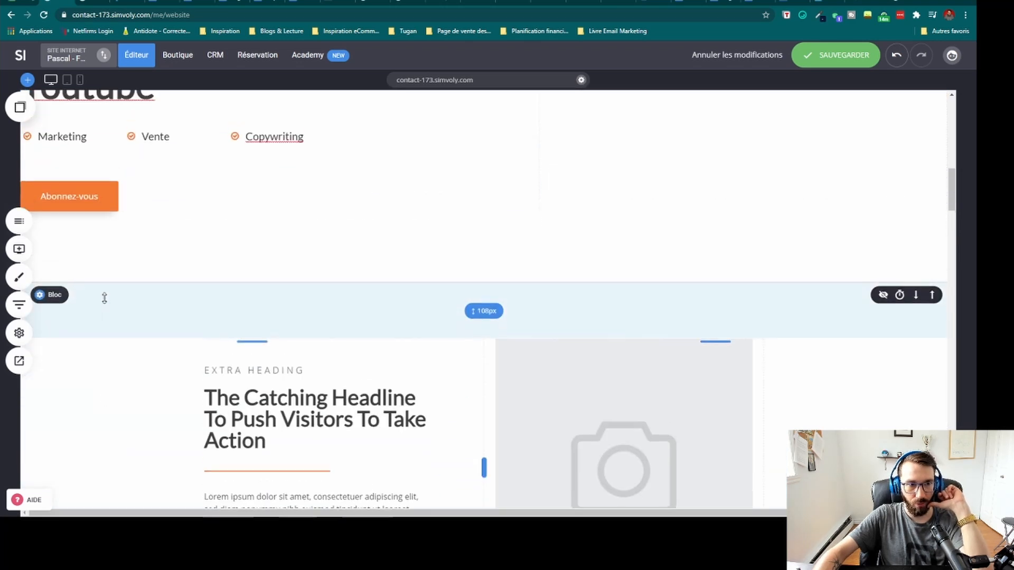
{"action": "left_click_drag", "start_coordinate": [28, 151], "coordinate": [92, 151]}
{"action": "scroll", "coordinate": [130, 198], "scroll_direction": "up", "scroll_amount": 4}
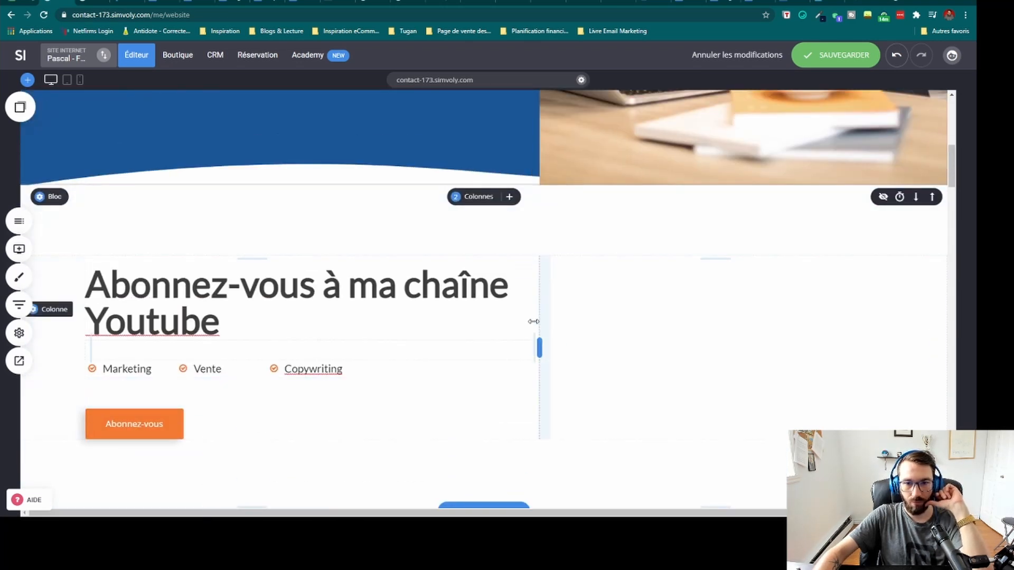
{"action": "left_click_drag", "start_coordinate": [539, 346], "coordinate": [604, 339]}
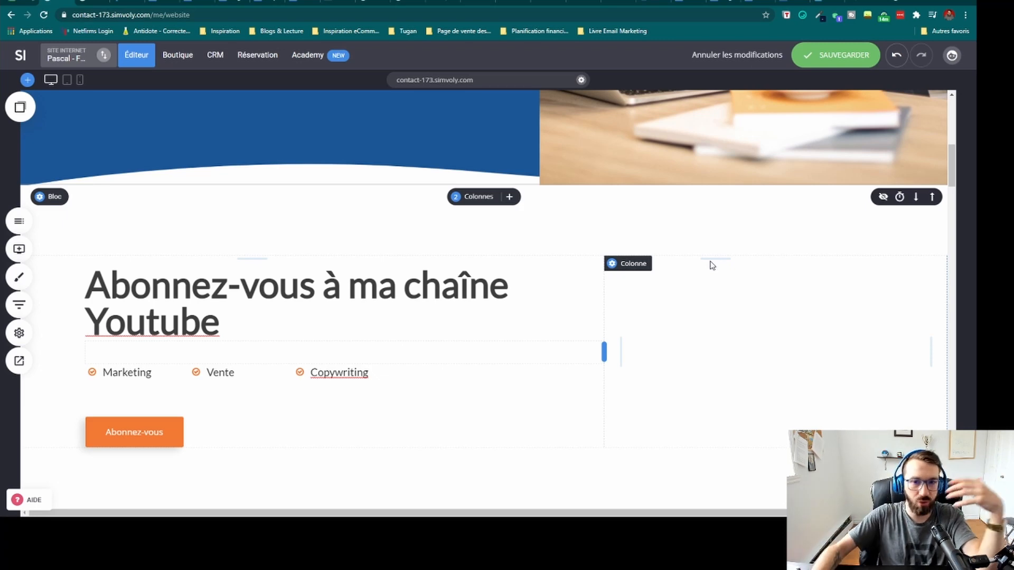
Step: Review the hero, the full-width Youtube block and the blocks further down the page
{"action": "scroll", "coordinate": [711, 265], "scroll_direction": "up", "scroll_amount": 10}
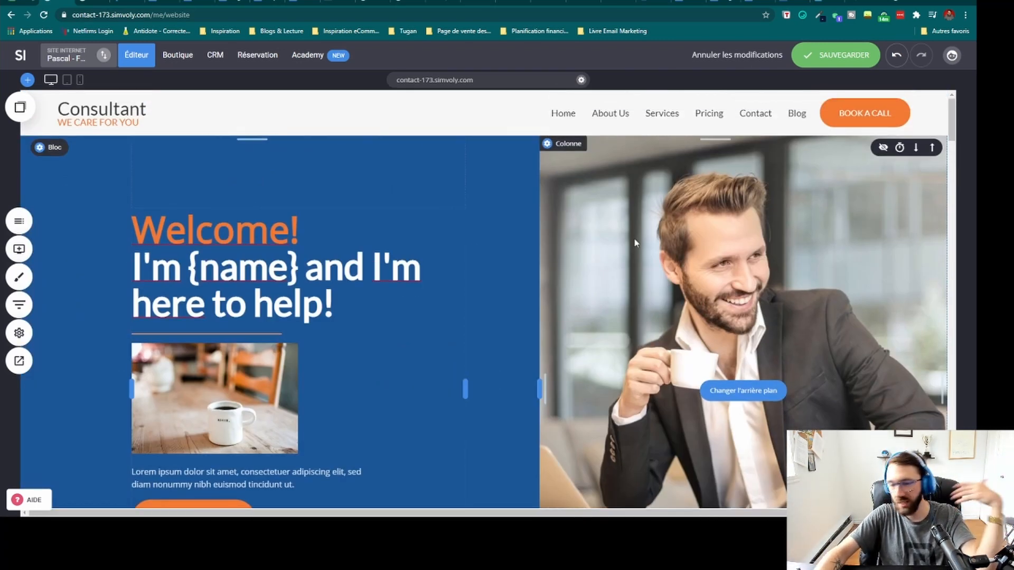
{"action": "scroll", "coordinate": [644, 257], "scroll_direction": "down", "scroll_amount": 15}
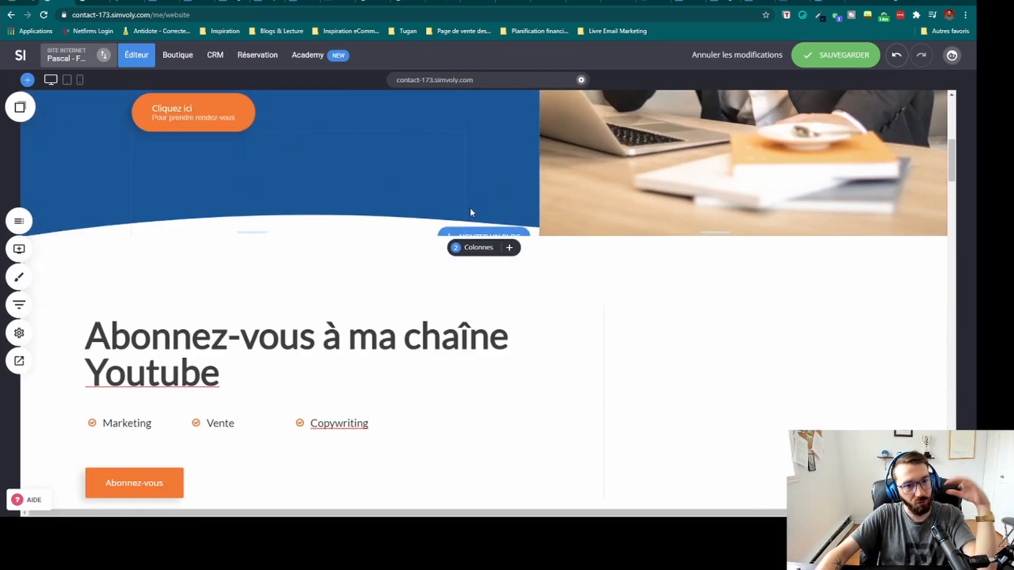
{"action": "scroll", "coordinate": [478, 253], "scroll_direction": "down", "scroll_amount": 8}
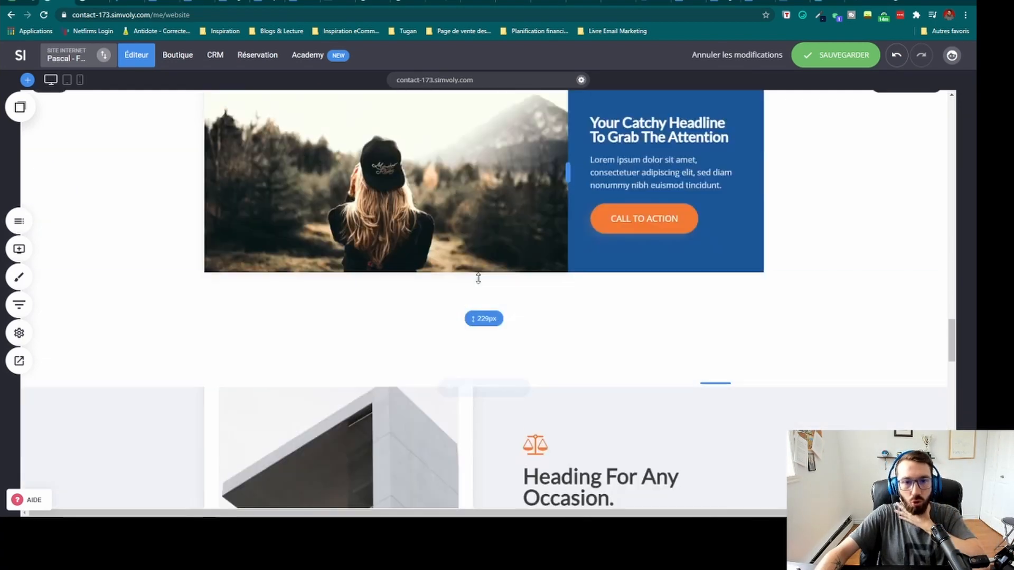
{"action": "scroll", "coordinate": [468, 312], "scroll_direction": "up", "scroll_amount": 6}
{"action": "scroll", "coordinate": [467, 315], "scroll_direction": "up", "scroll_amount": 10}
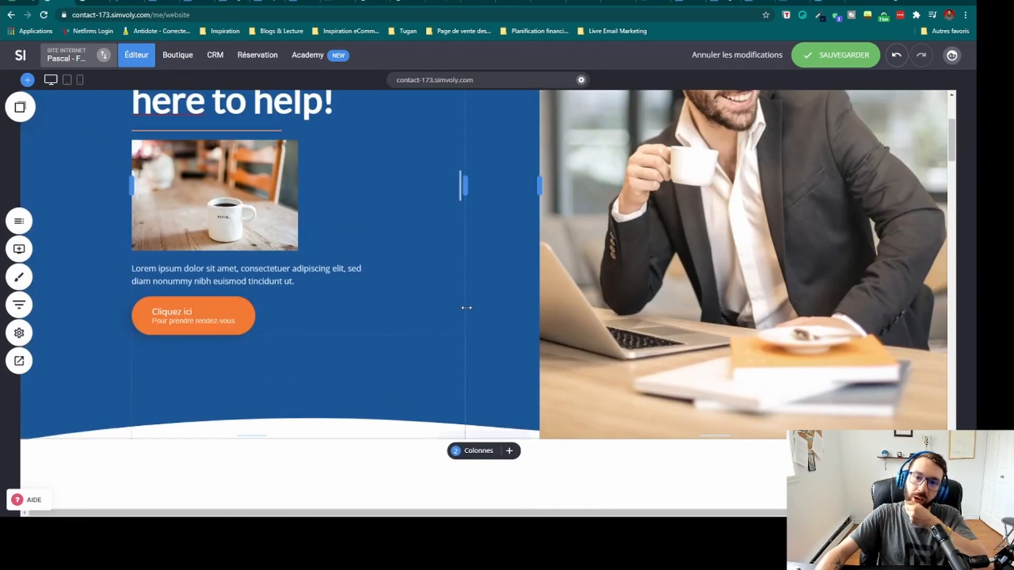